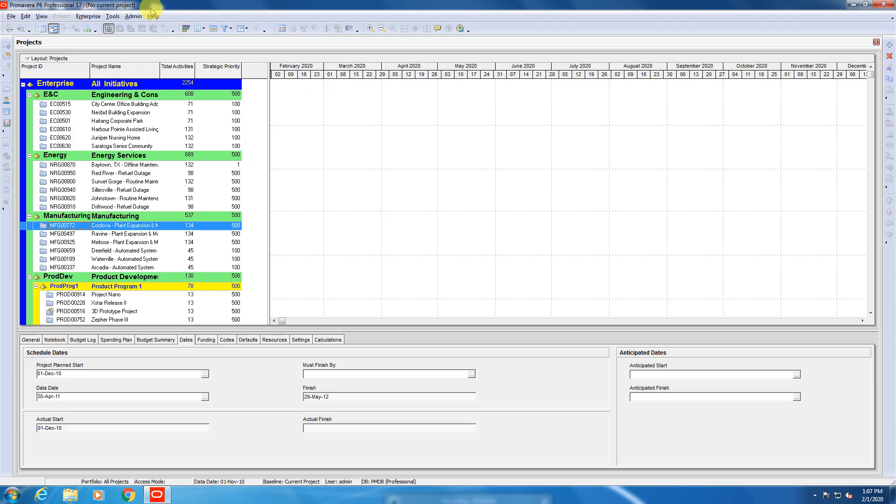
Check the Industry Selection setting in the Admin Preferences, then close the preferences.
left_click(134, 16)
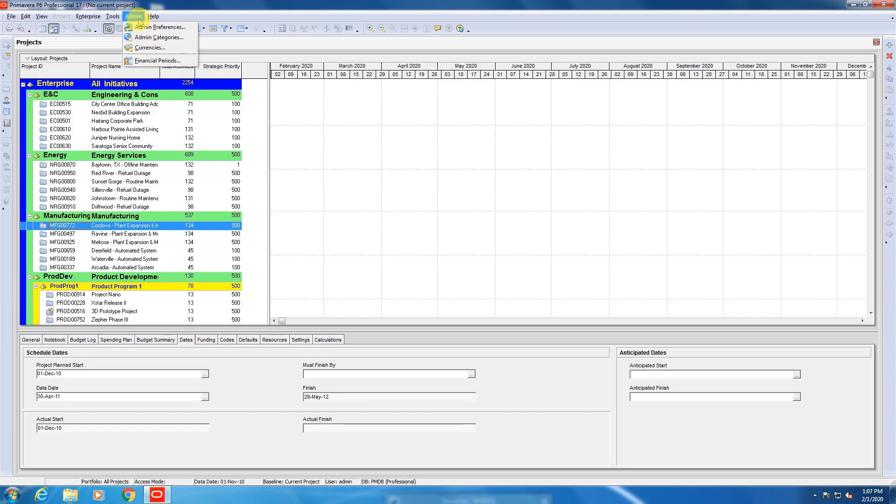
left_click(164, 29)
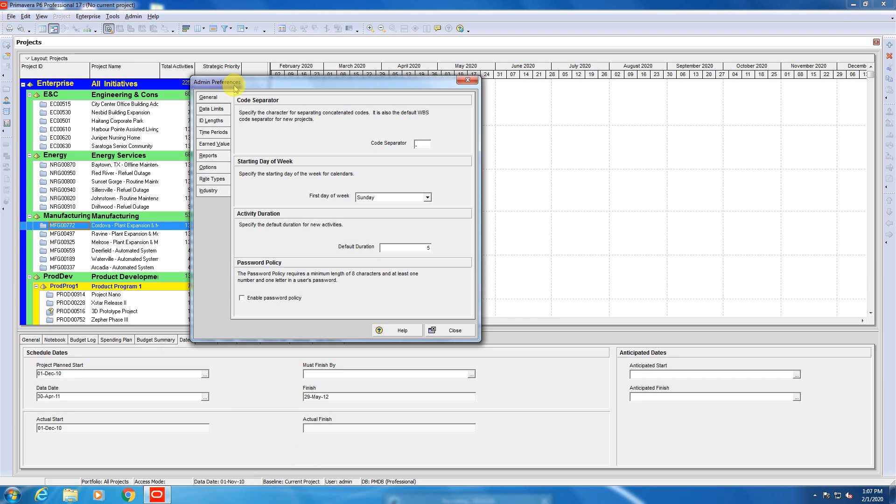
left_click(210, 192)
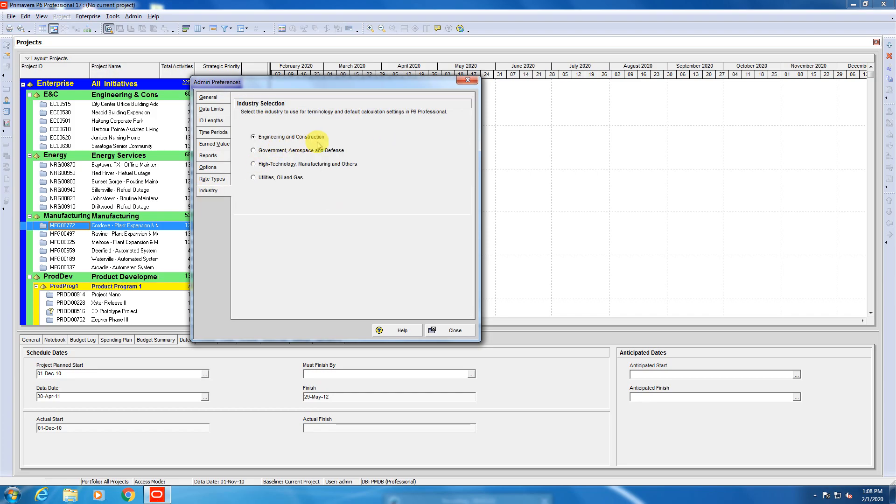
left_click(446, 331)
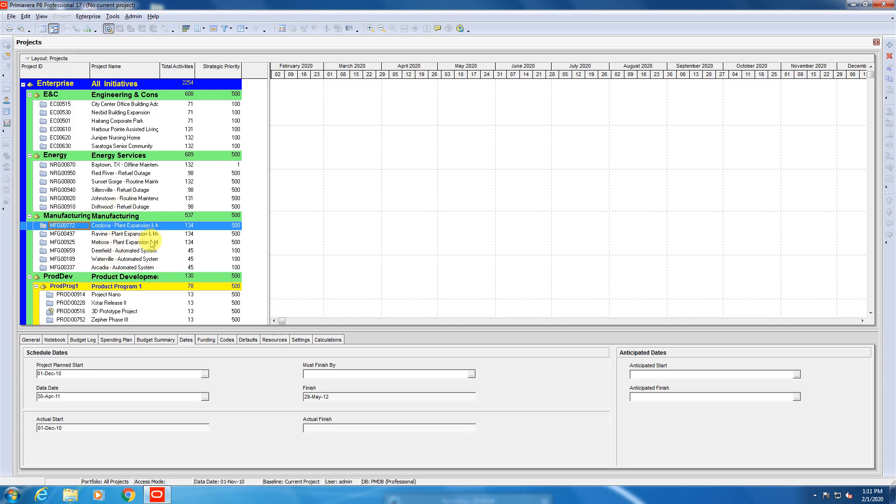
Delete the E&C (Engineering & Construction) EPS element with its projects from the project list.
scroll(152, 263, "down", 1)
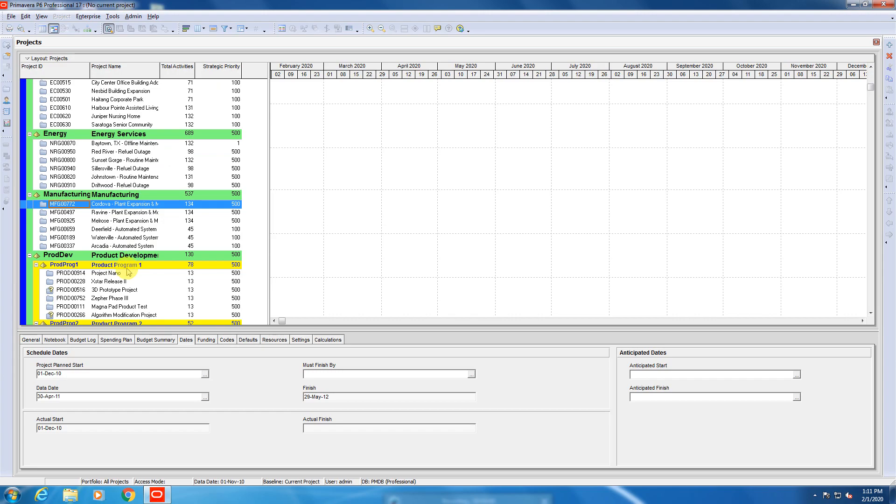
scroll(128, 272, "down", 6)
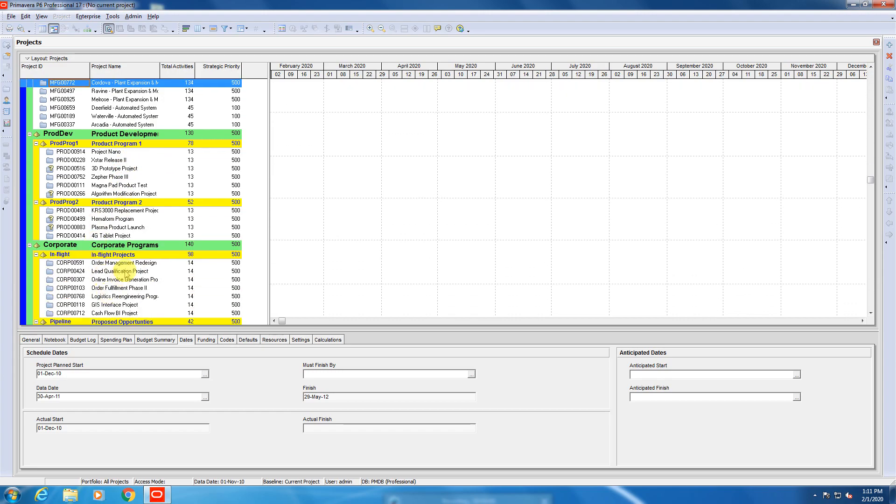
scroll(126, 275, "down", 6)
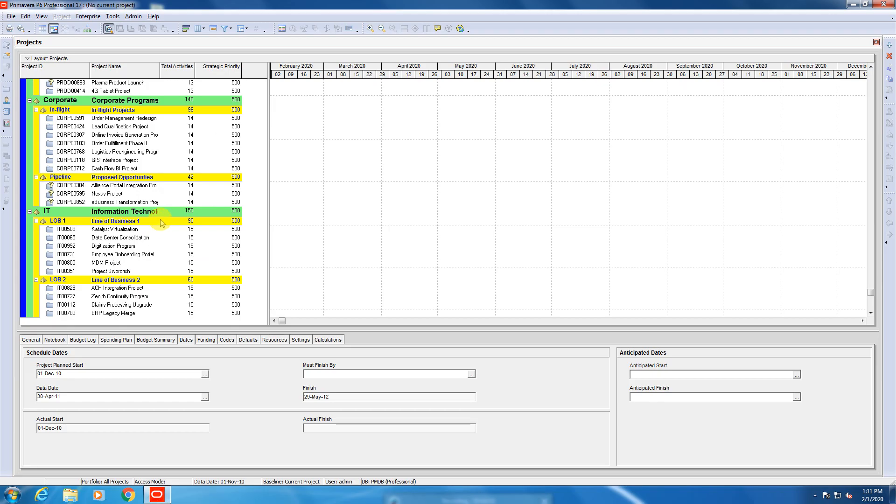
scroll(135, 231, "up", 8)
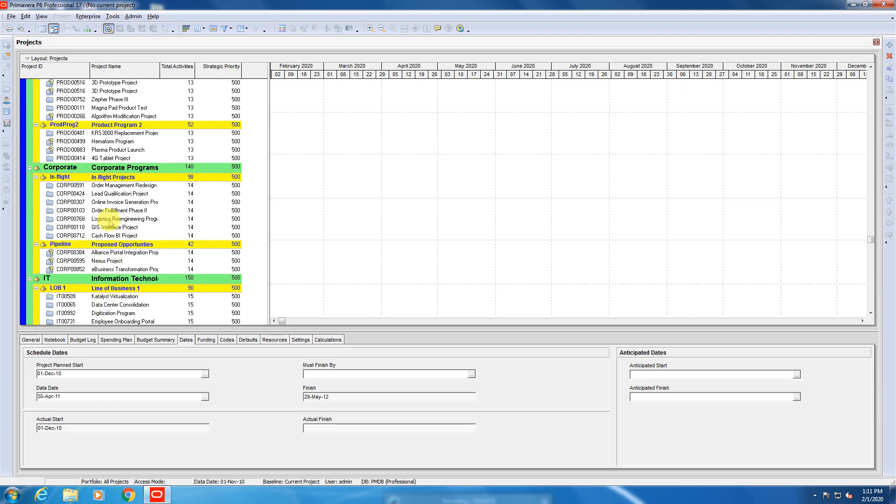
scroll(37, 119, "up", 4)
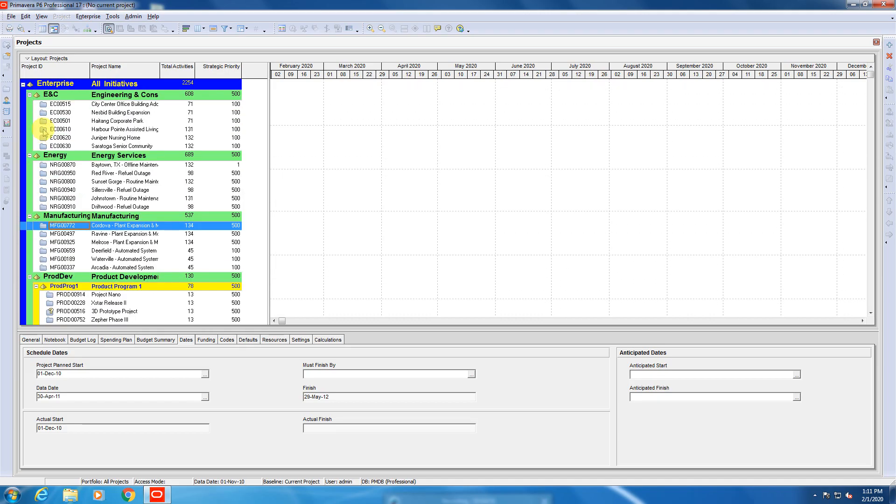
right_click(45, 97)
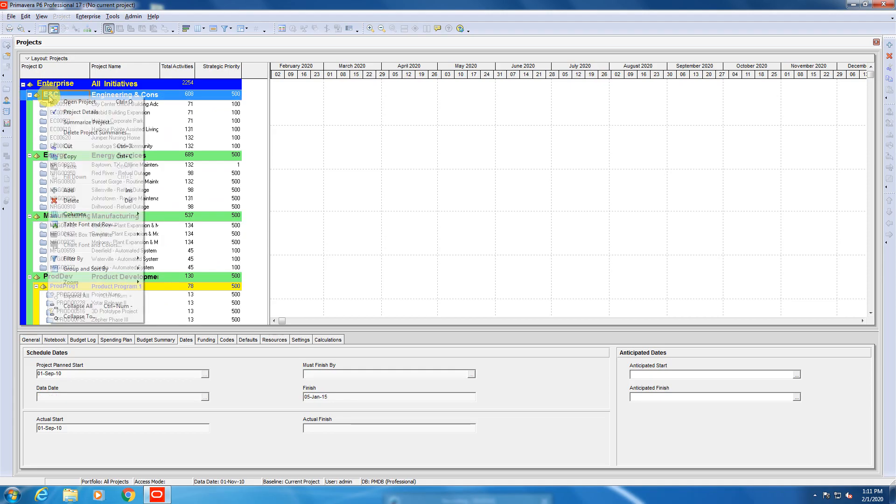
left_click(73, 202)
left_click(405, 264)
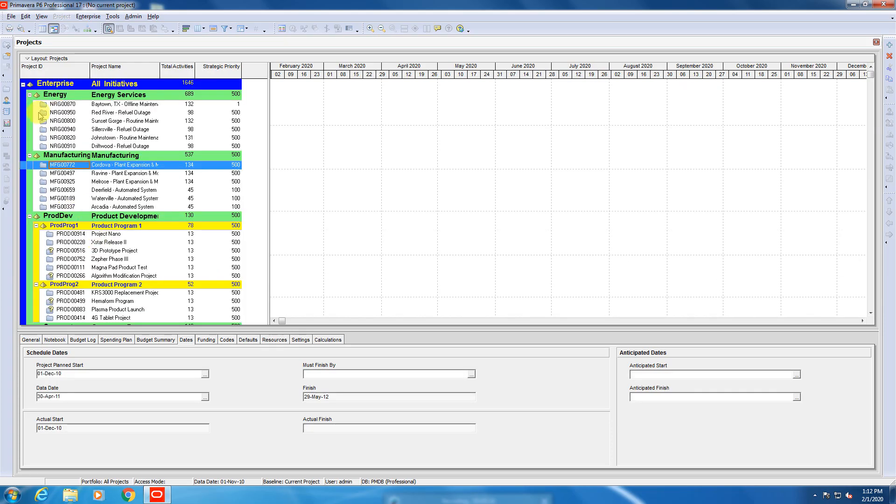
Delete the top-level Enterprise EPS element together with all remaining elements and projects beneath it.
right_click(65, 86)
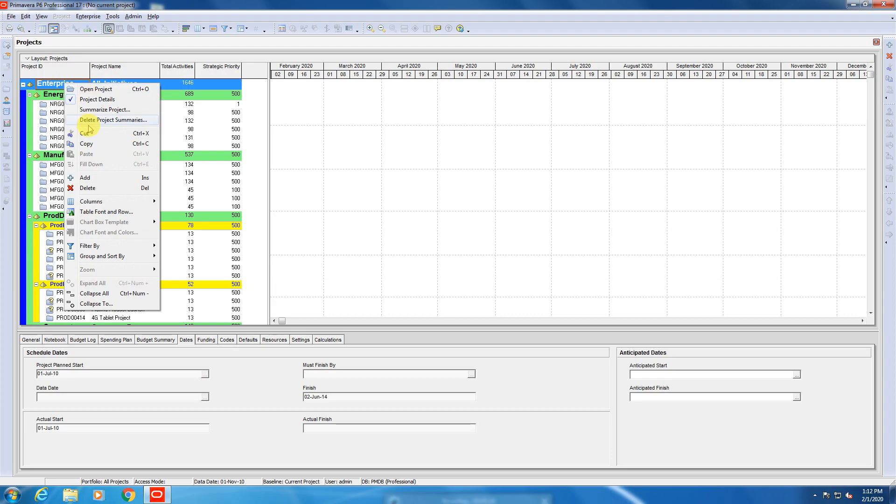
left_click(87, 189)
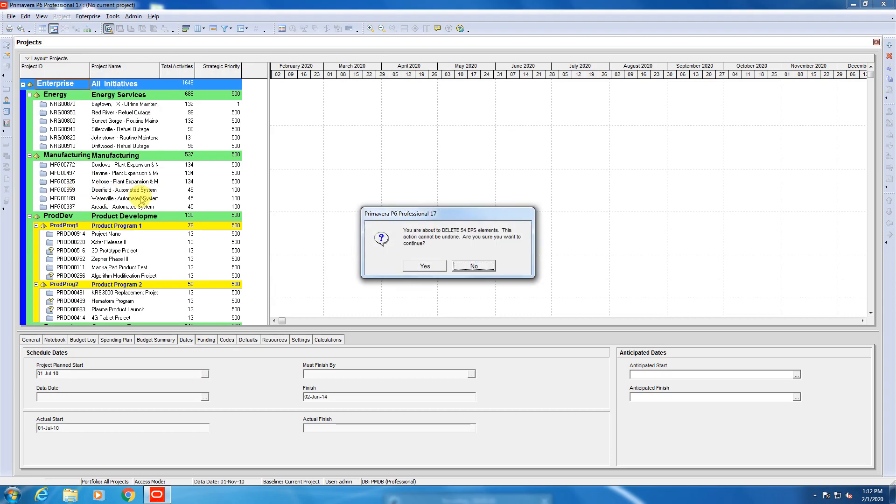
left_click(430, 267)
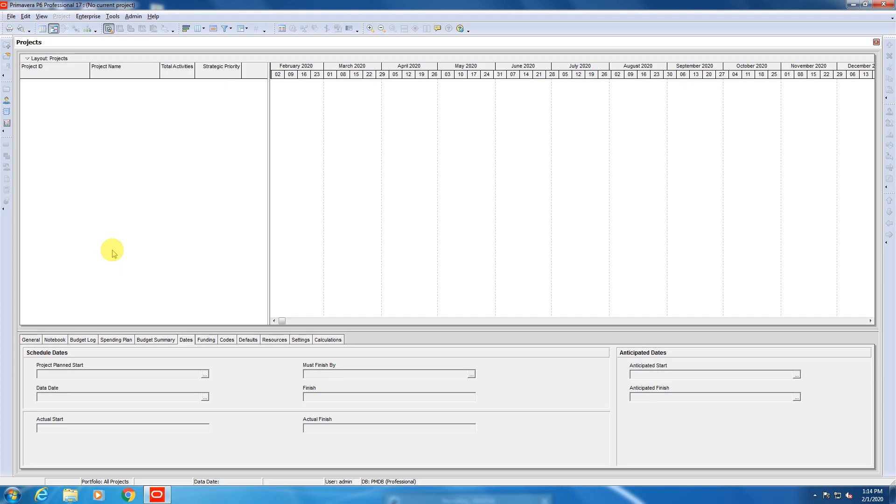
Open the Enterprise Project Structure, adjust the EPS ID and EPS Name column widths, and add a new top-level EPS element.
left_click(92, 19)
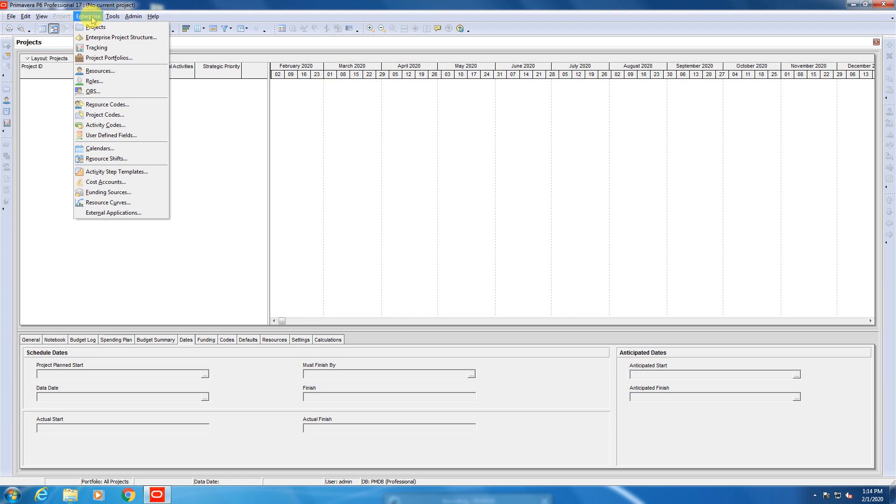
left_click(99, 41)
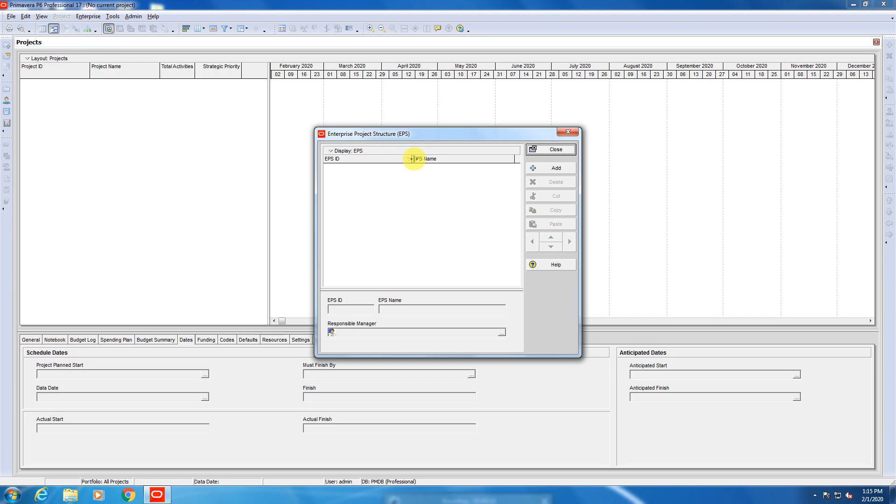
left_click_drag(409, 161, 377, 162)
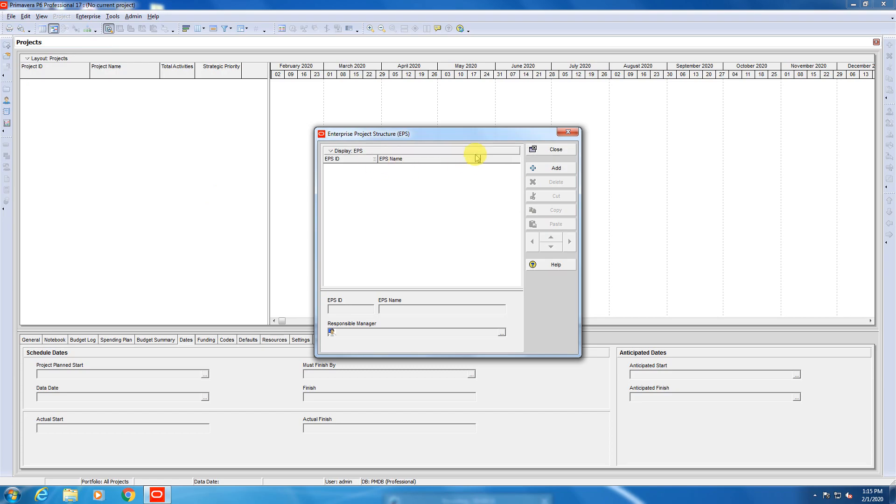
left_click_drag(481, 158, 505, 159)
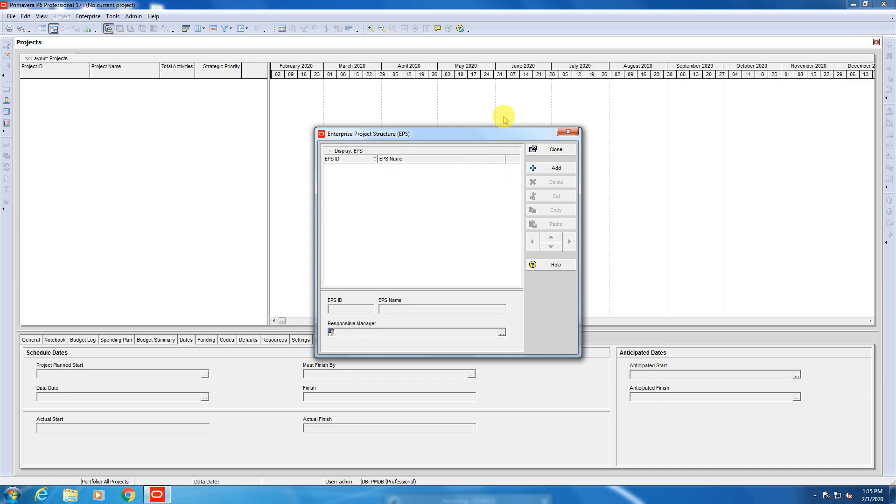
left_click(558, 168)
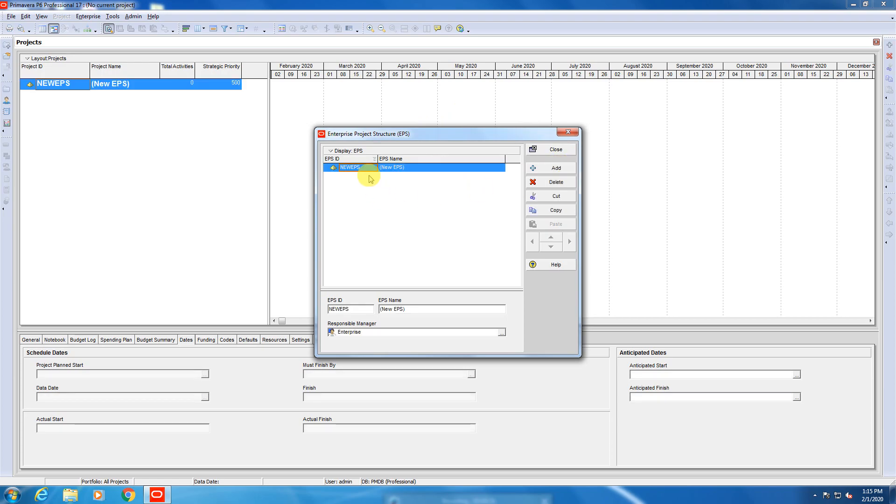
left_click(369, 169)
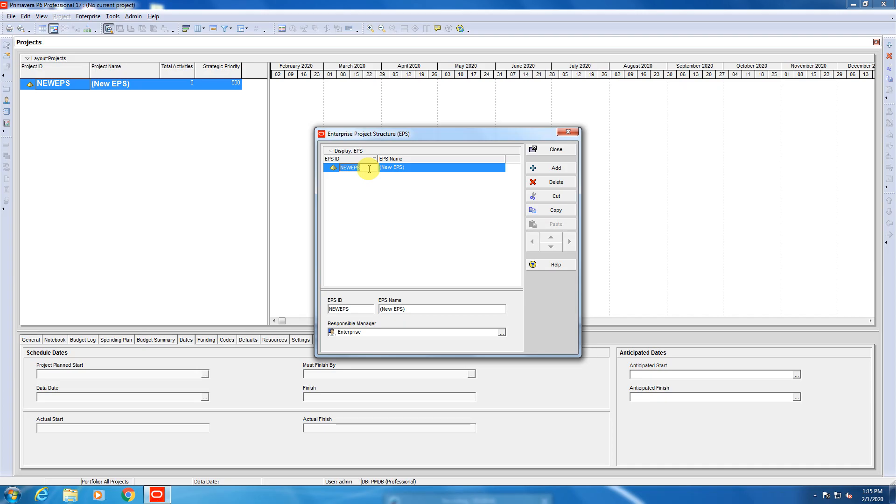
type("BAHR")
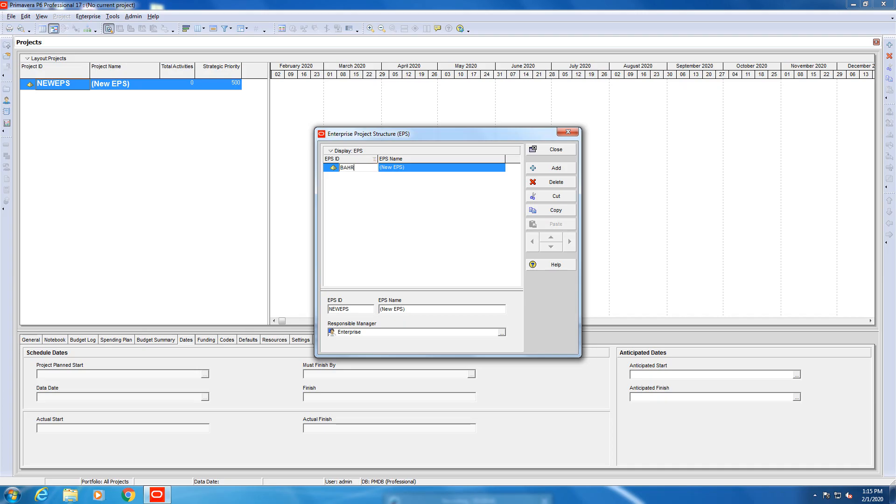
type("IA TOWN")
left_click_drag(366, 167, 340, 168)
key("BackSpace")
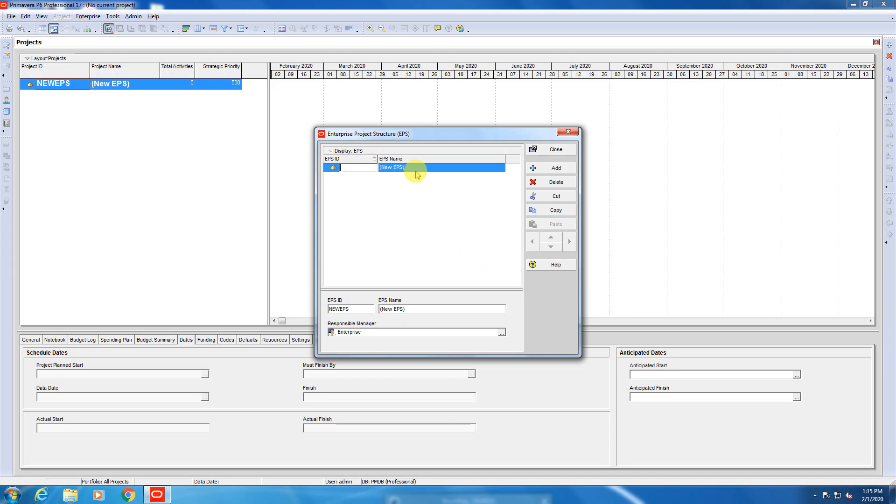
left_click(411, 167)
left_click(453, 260)
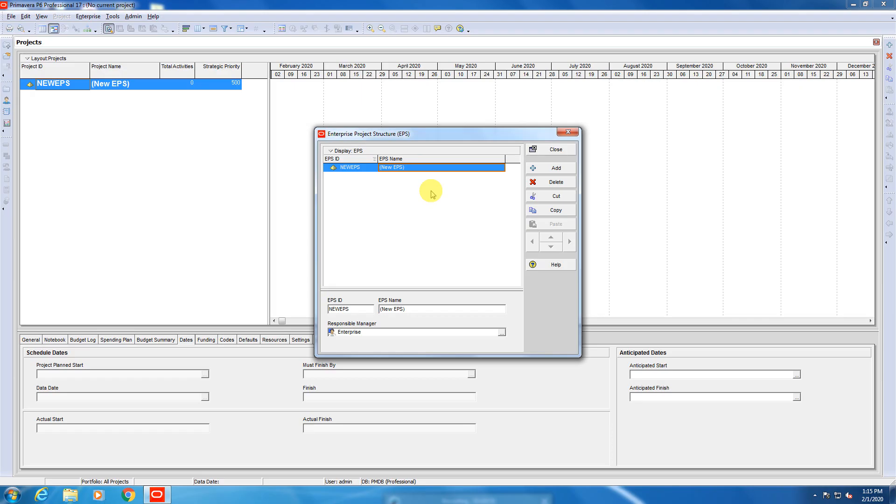
Set the new top-level element's EPS Name to BAHRIA TOWN and its EPS ID to BT.
left_click(420, 168)
type("BAHRIA TOWN")
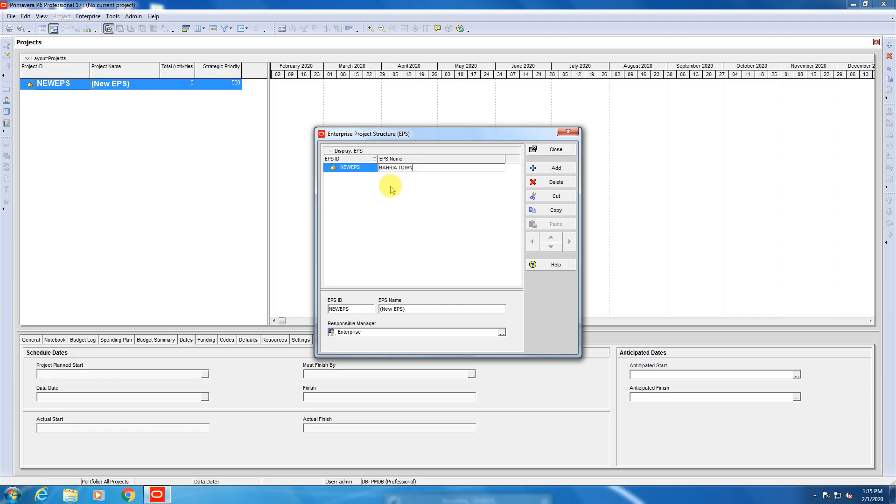
left_click(363, 168)
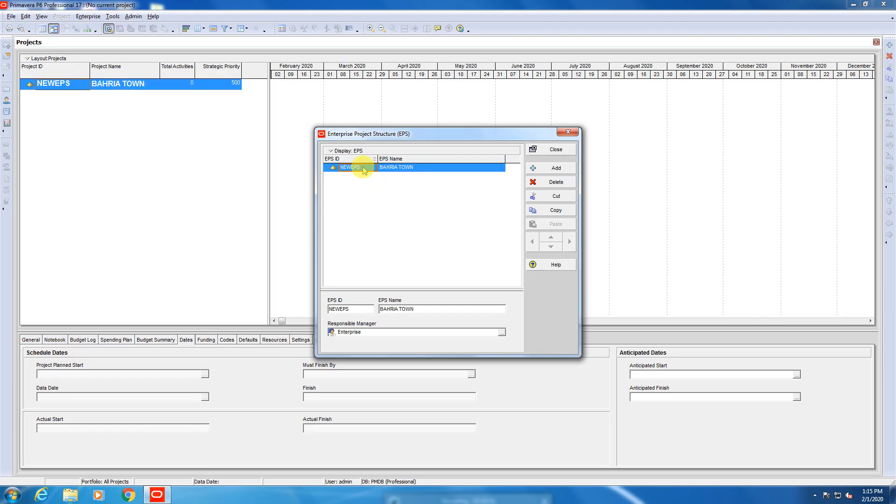
type("BT")
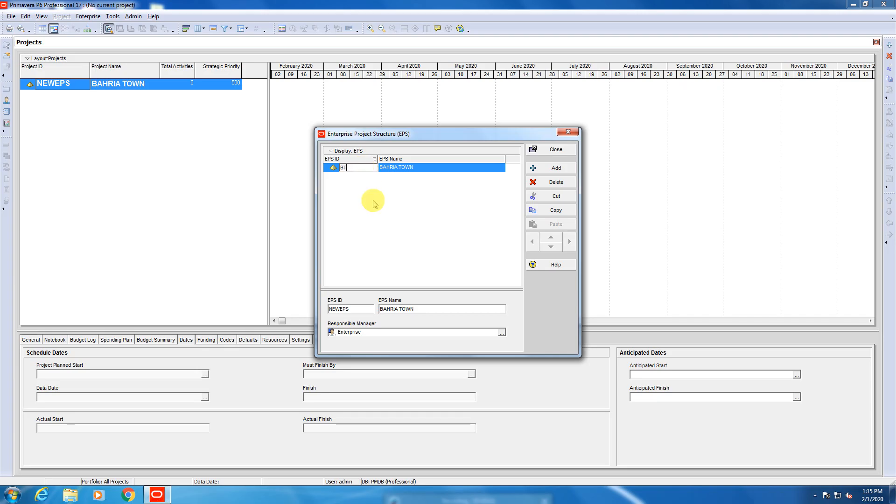
key("Return")
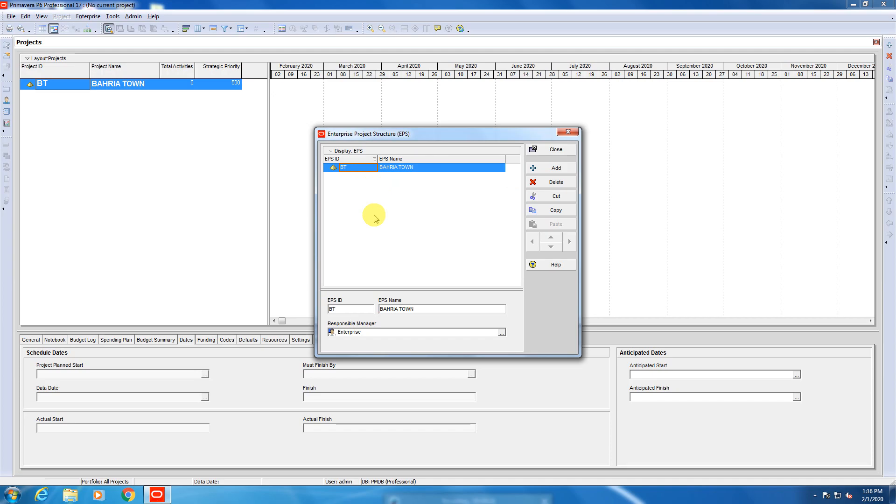
Add a child EPS element under BAHRIA TOWN with the EPS ID BTIS and the EPS Name ISLAMABAD.
left_click(547, 168)
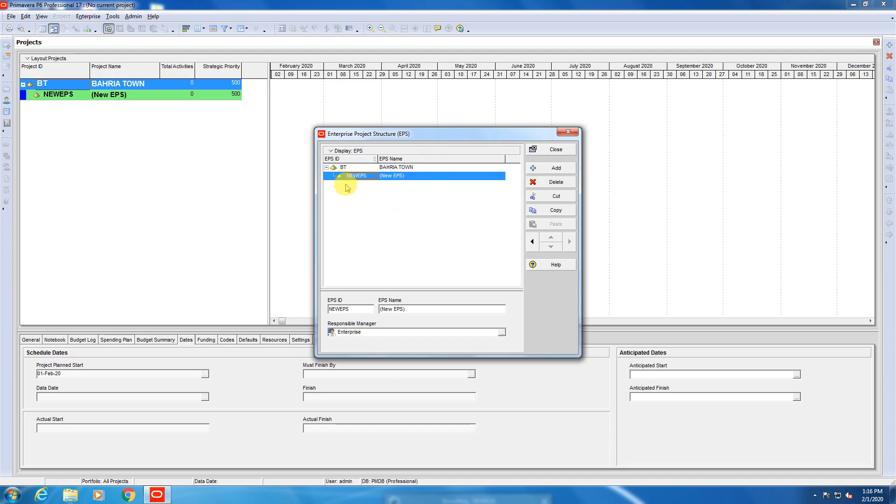
left_click(359, 176)
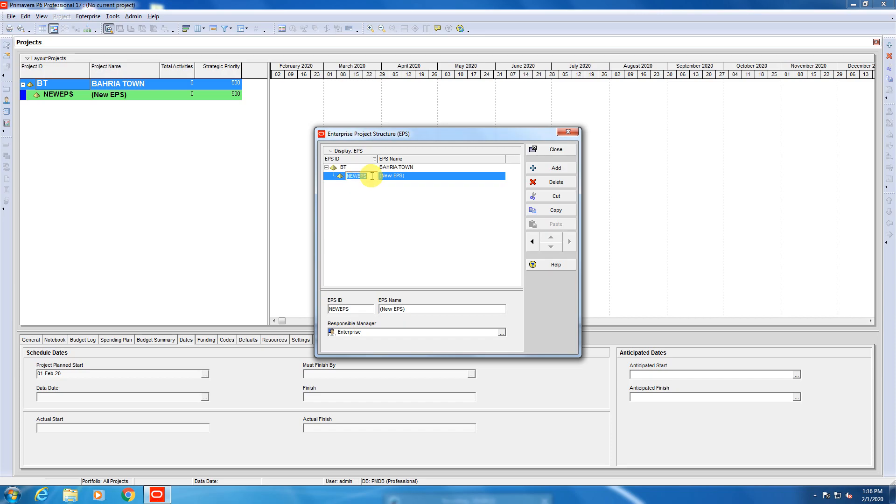
type("BTIS")
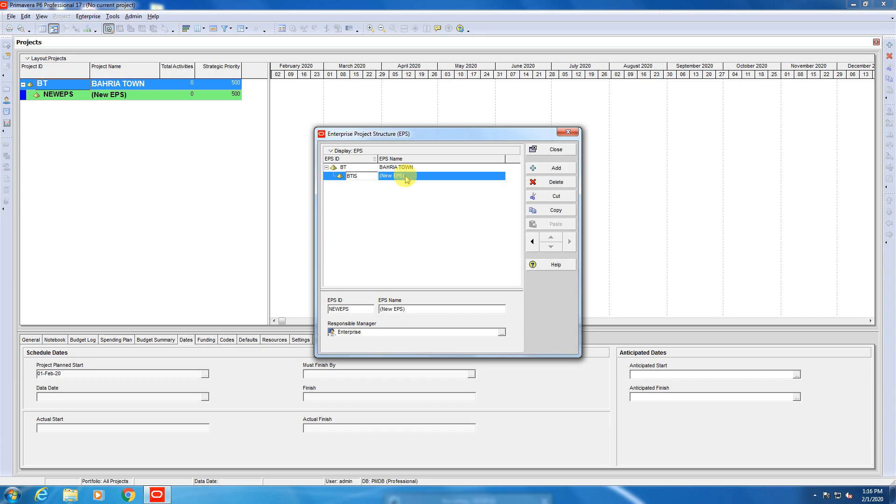
left_click(410, 176)
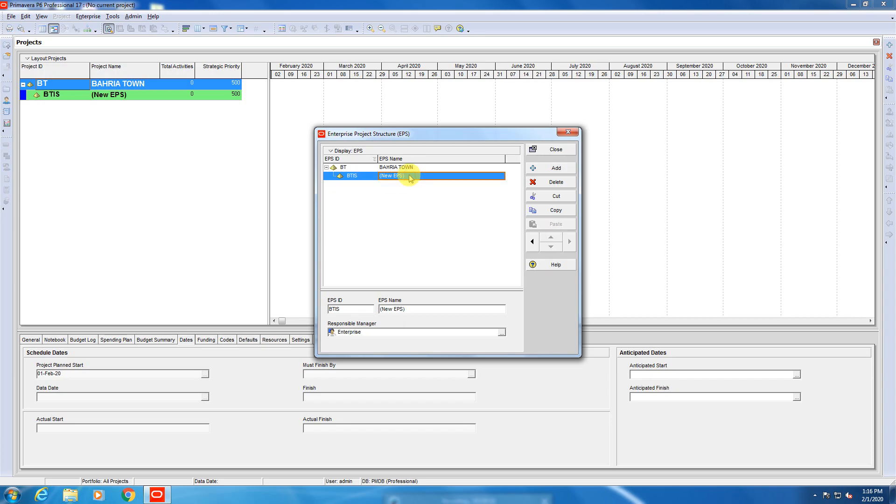
type("ISLAMA")
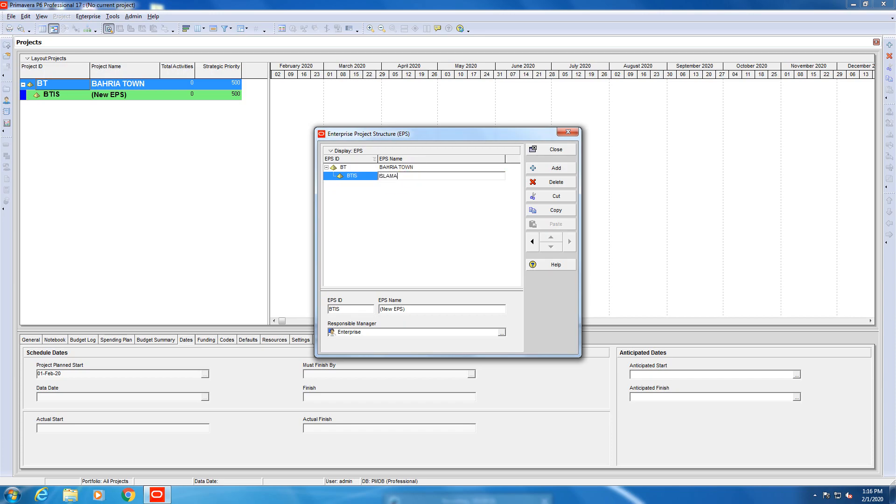
type("BAD")
left_click(400, 210)
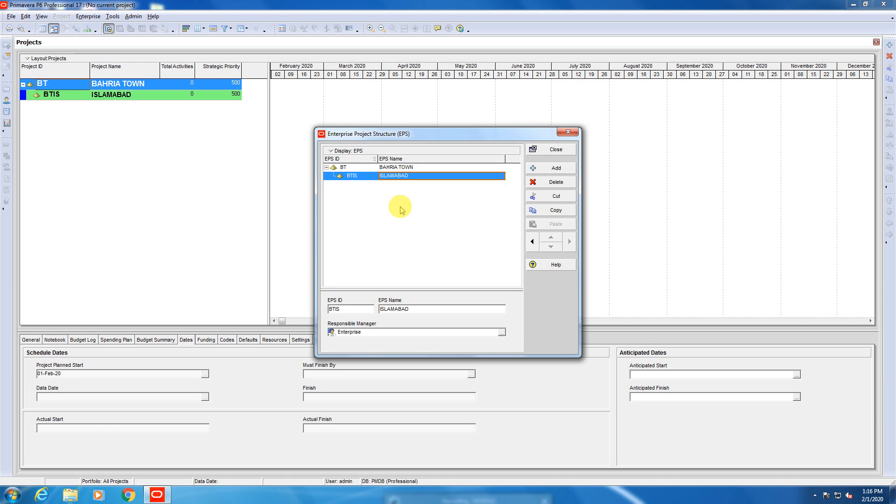
Add another city-level EPS element under BAHRIA TOWN with the EPS ID BTML and the EPS Name MULTAN.
left_click(565, 171)
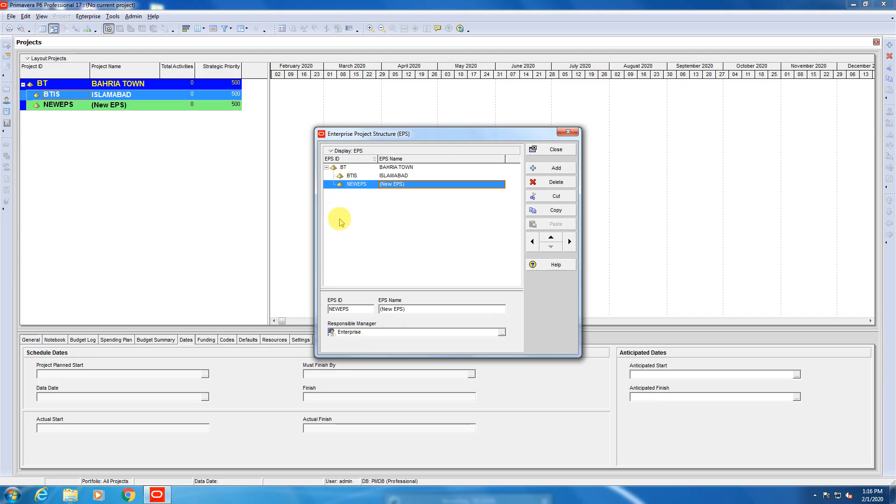
left_click(370, 187)
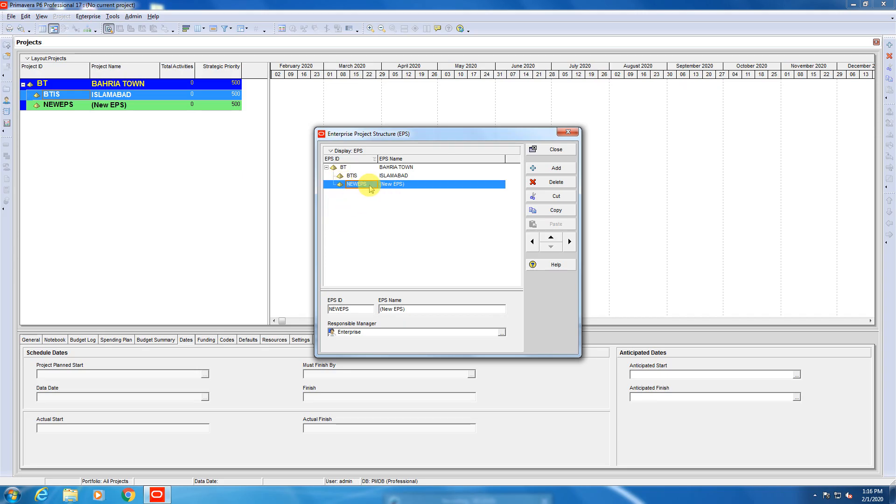
type("BT")
type("ML")
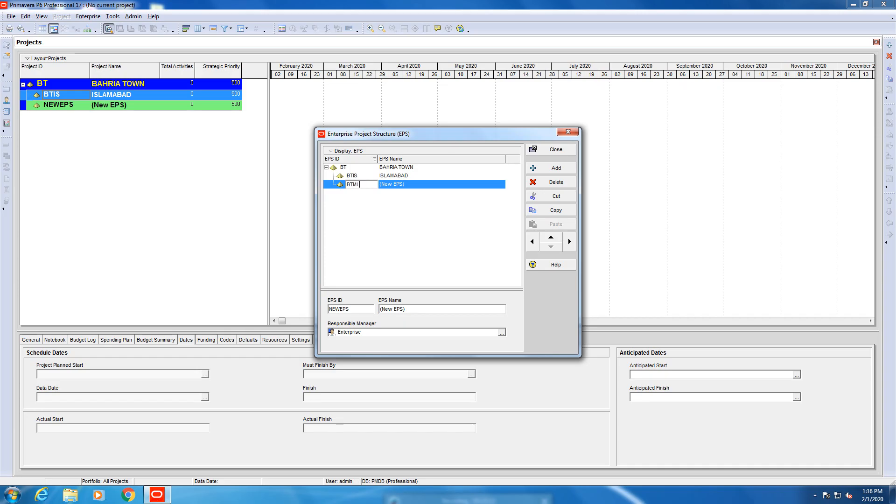
left_click(424, 186)
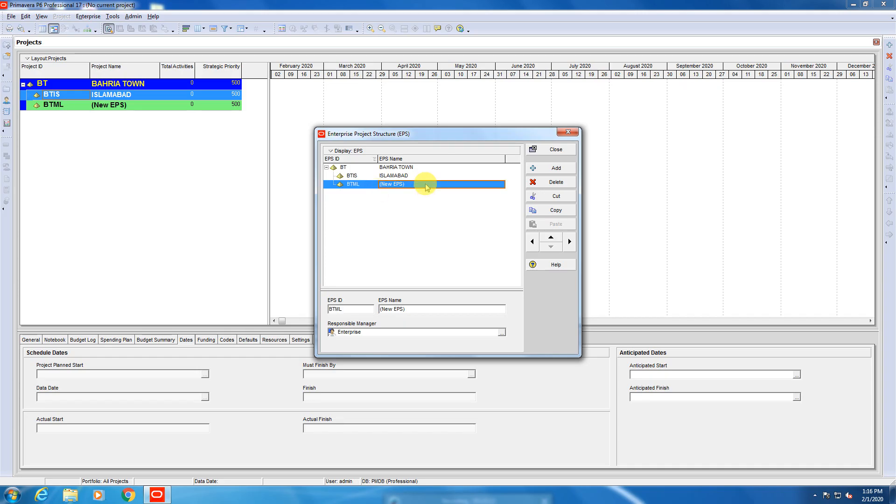
type("MU")
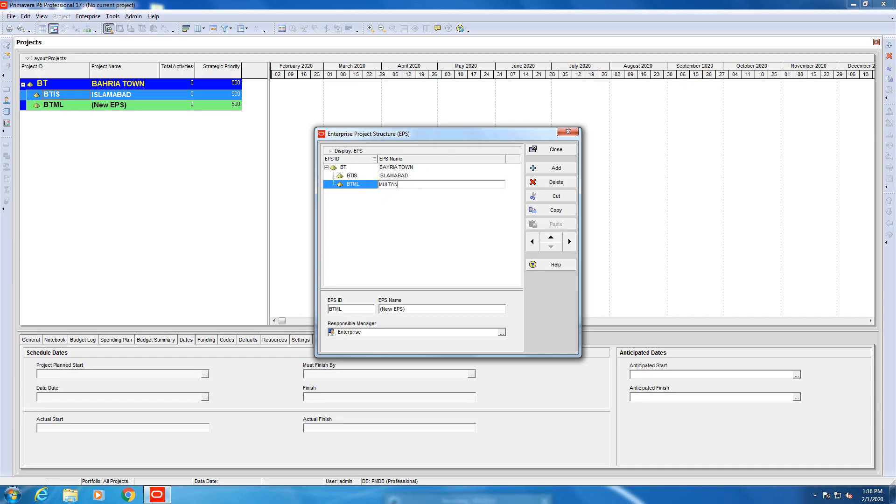
type("LTAN")
left_click(393, 243)
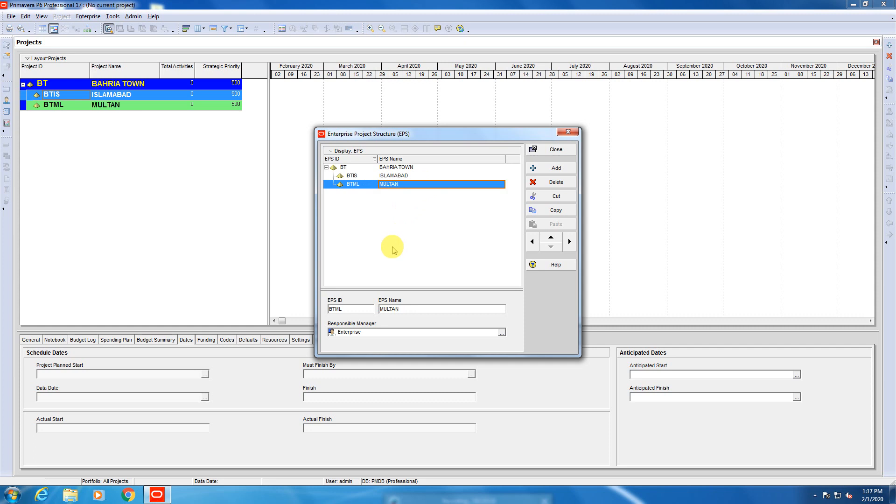
Add a third city-level EPS element under BAHRIA TOWN with the EPS ID BTK and the EPS Name KARACHI.
left_click(549, 174)
left_click(366, 196)
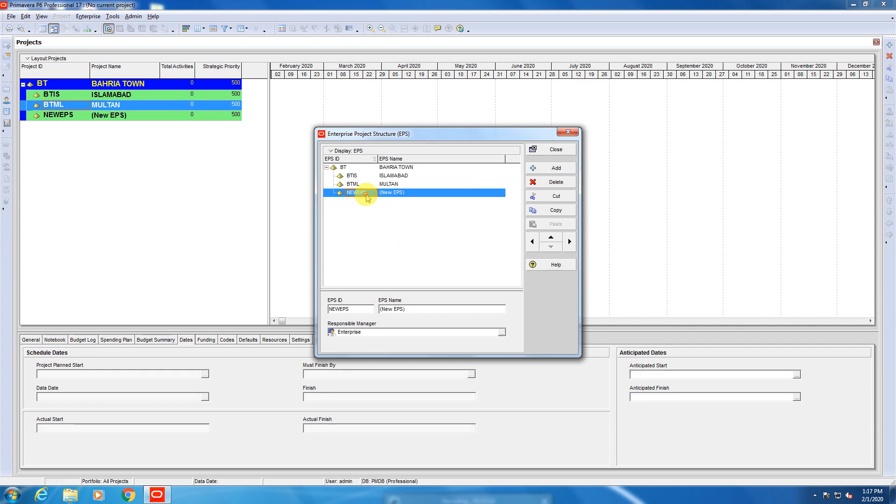
type("BTK")
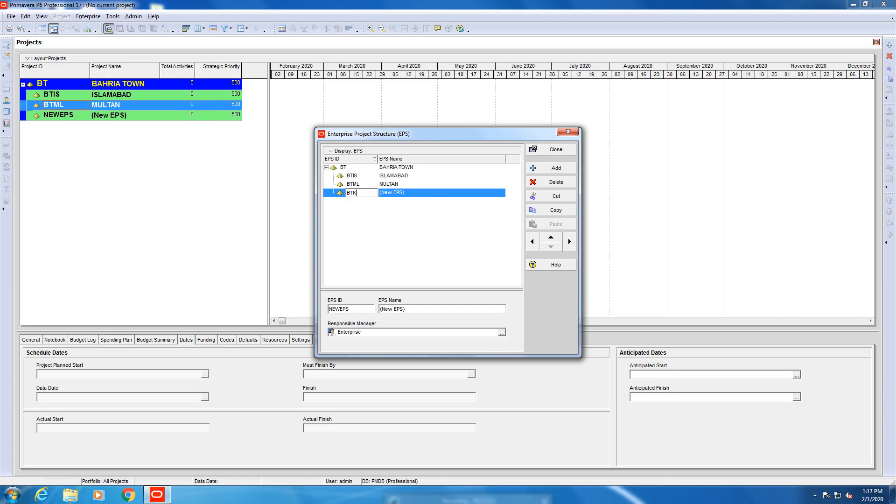
left_click(413, 193)
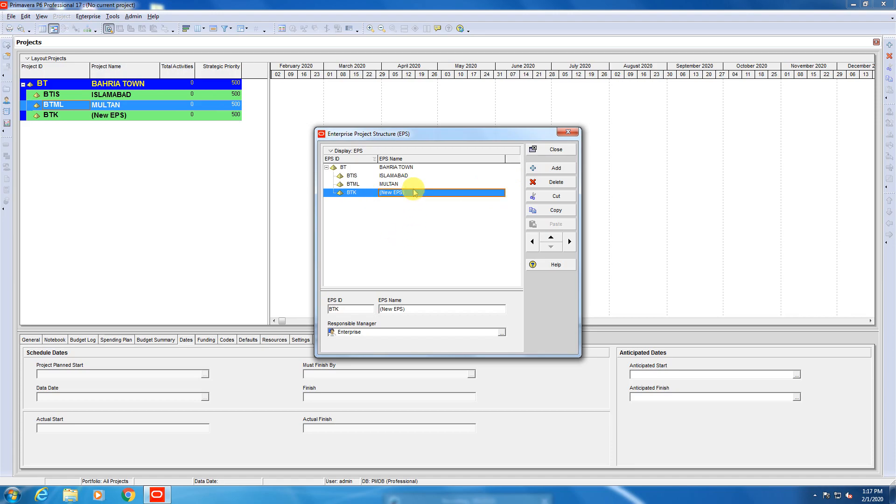
type("BAHR")
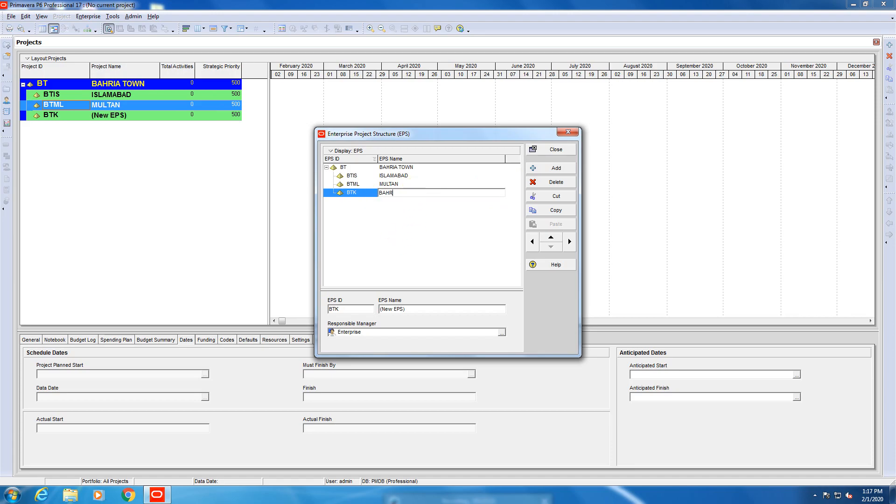
type("IA TOWN KARACHI")
left_click_drag(413, 192, 319, 196)
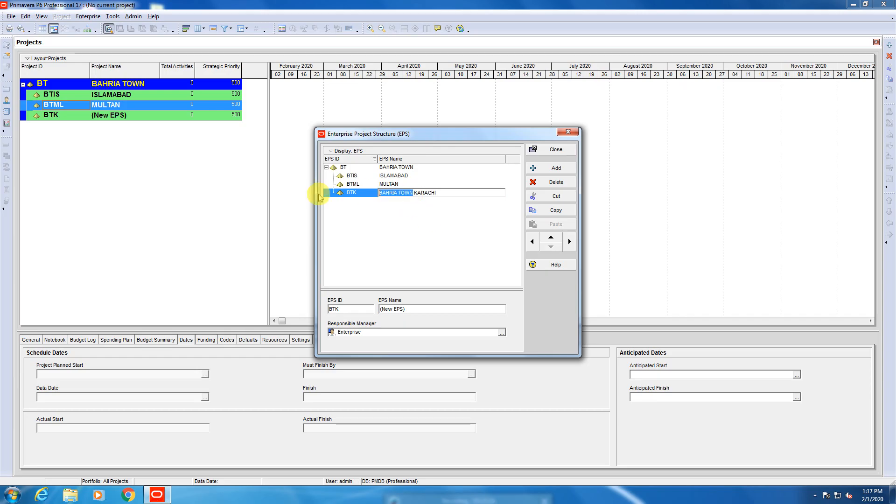
key("BackSpace")
left_click(432, 238)
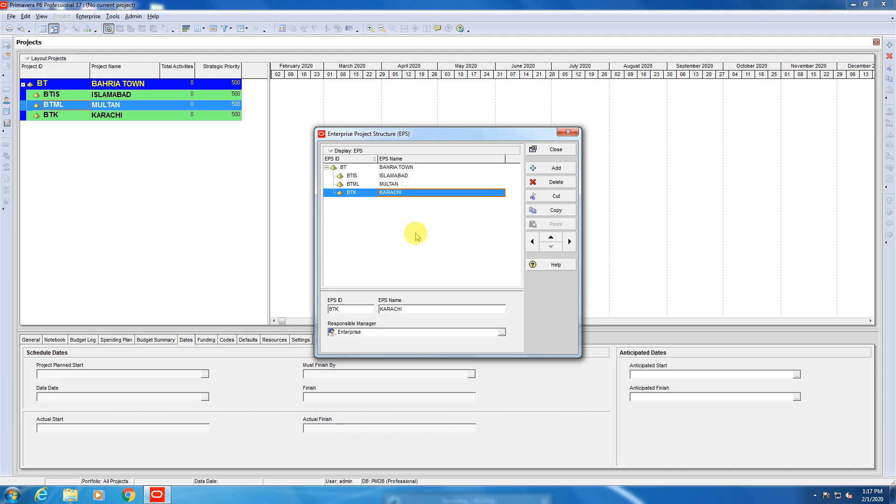
Add an EPS element indented under ISLAMABAD with the EPS ID SC-1 and the EPS Name SECTOR F10.
left_click(346, 179)
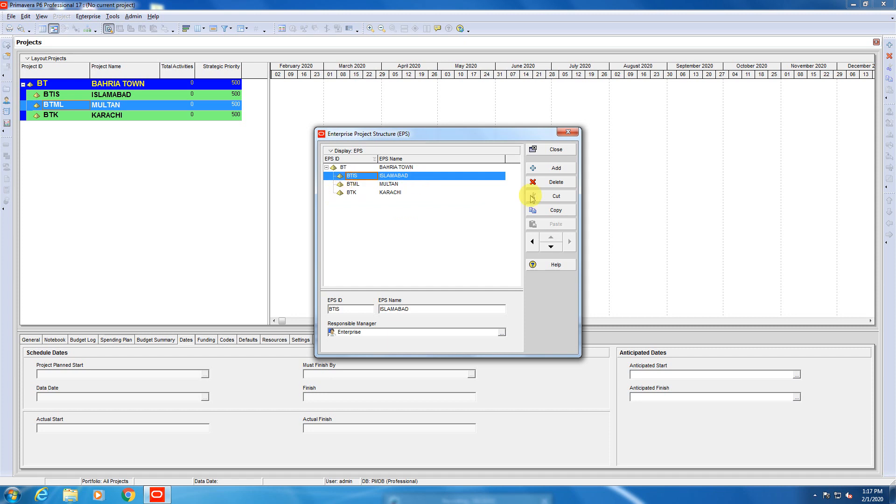
left_click(555, 168)
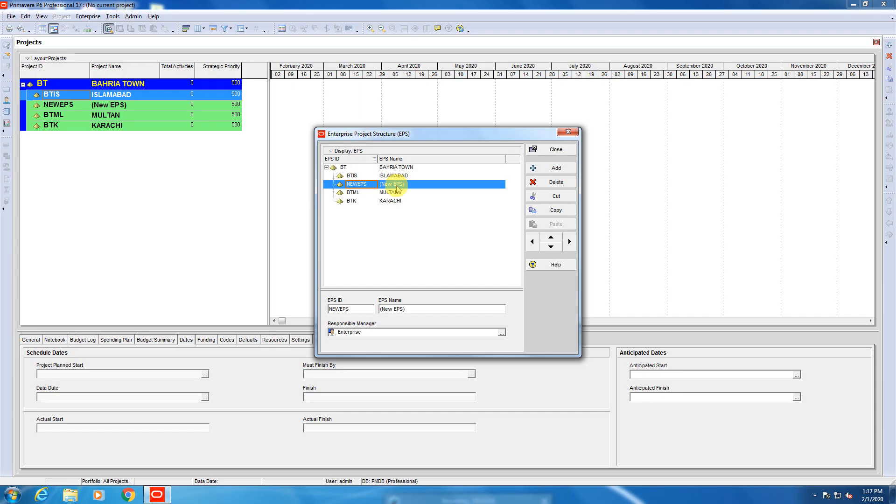
left_click(568, 243)
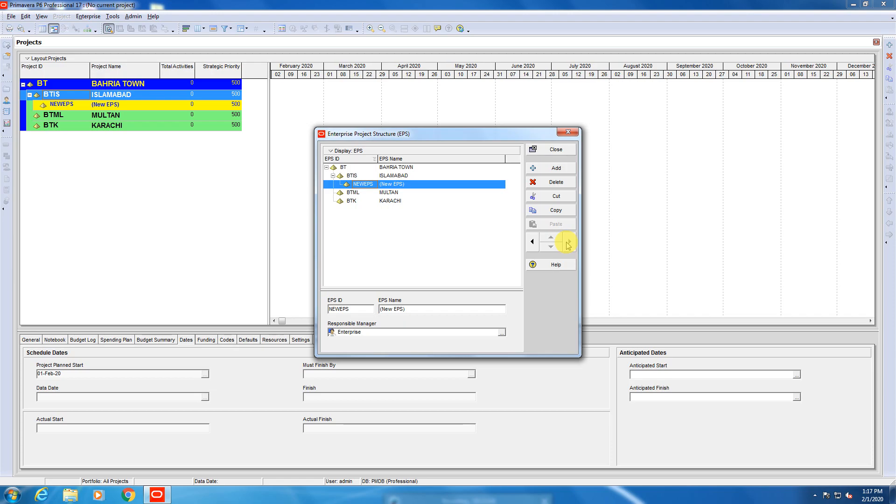
left_click(373, 185)
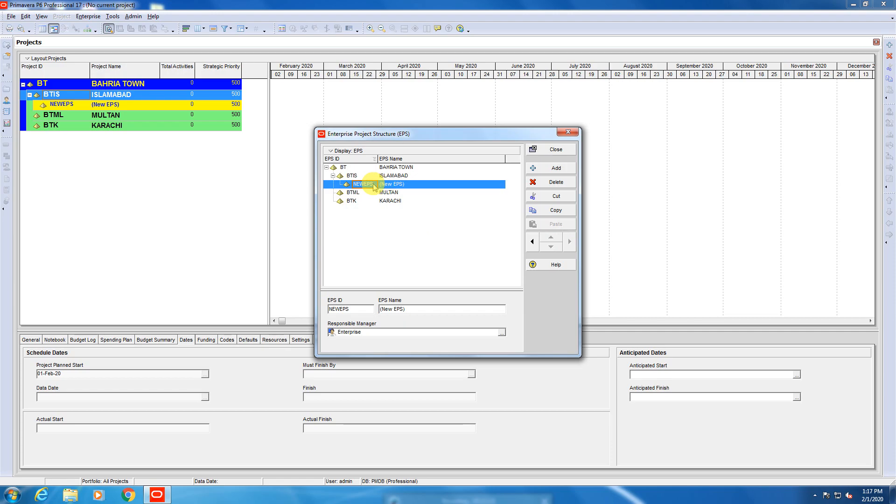
type("SC")
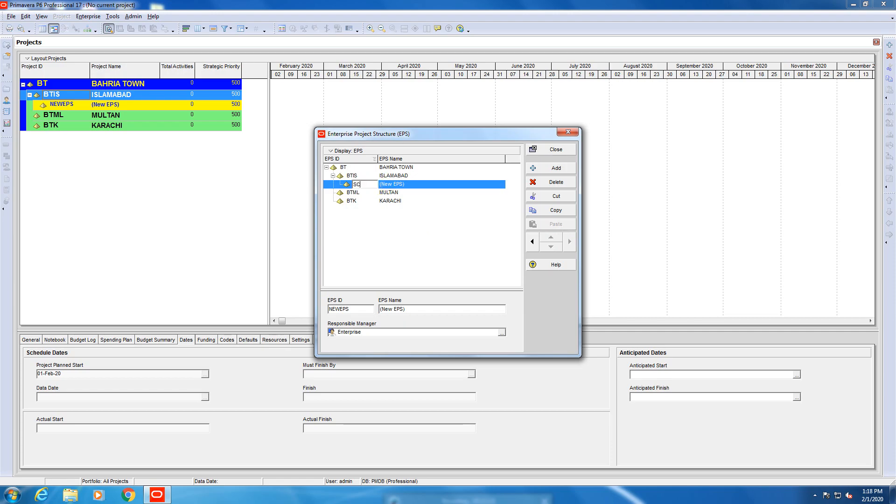
key("BackSpace")
type("C-1")
left_click(410, 186)
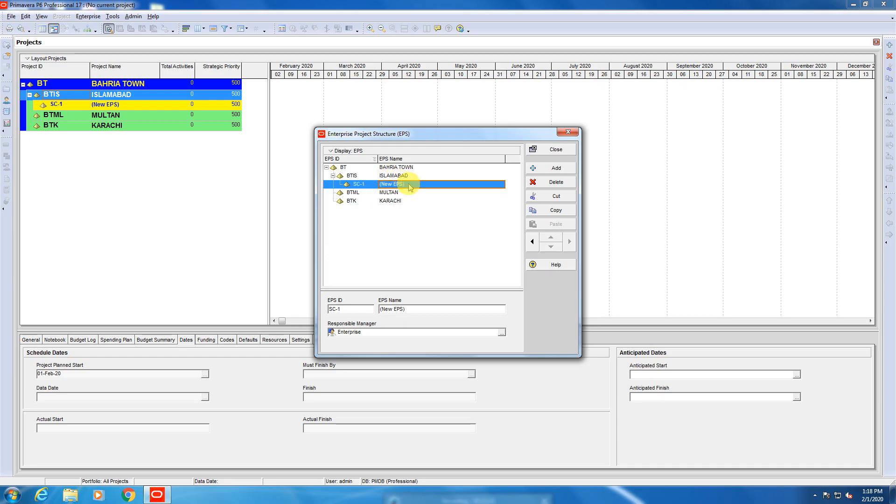
type("SECTOR F10")
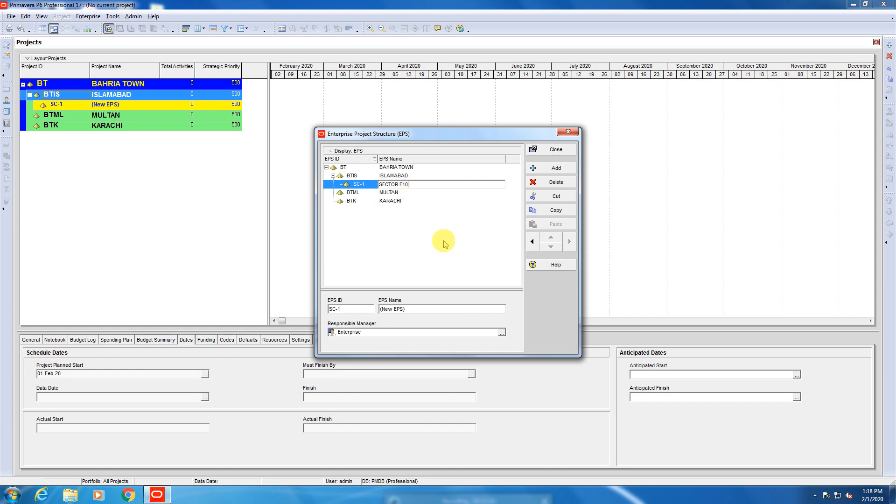
left_click(439, 254)
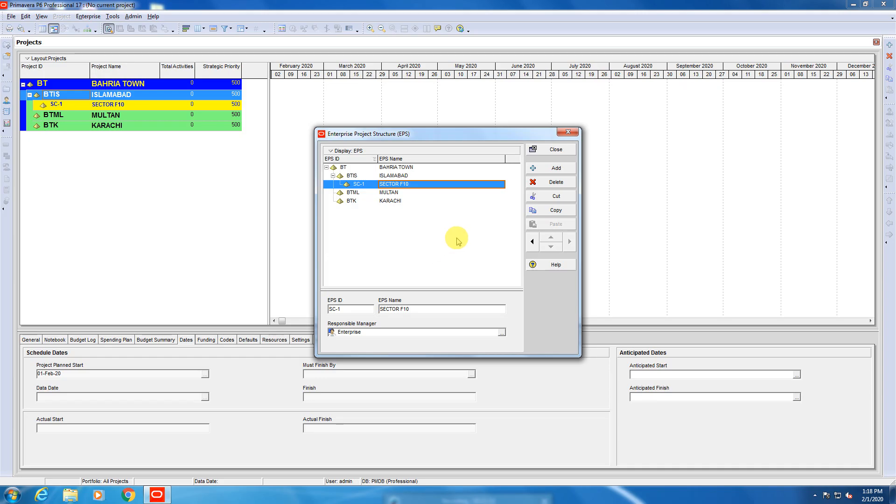
Add a second EPS element under ISLAMABAD with the EPS ID SC-2 and the EPS Name SECTOR F8.
left_click(557, 169)
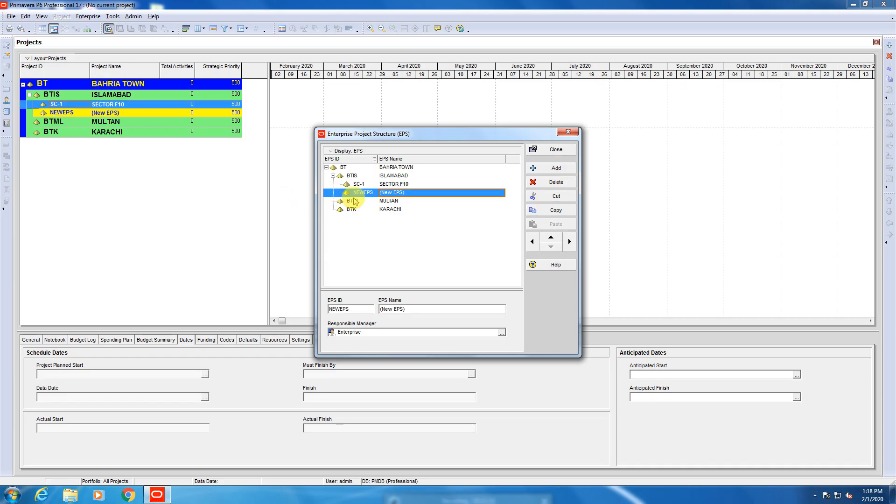
left_click(358, 193)
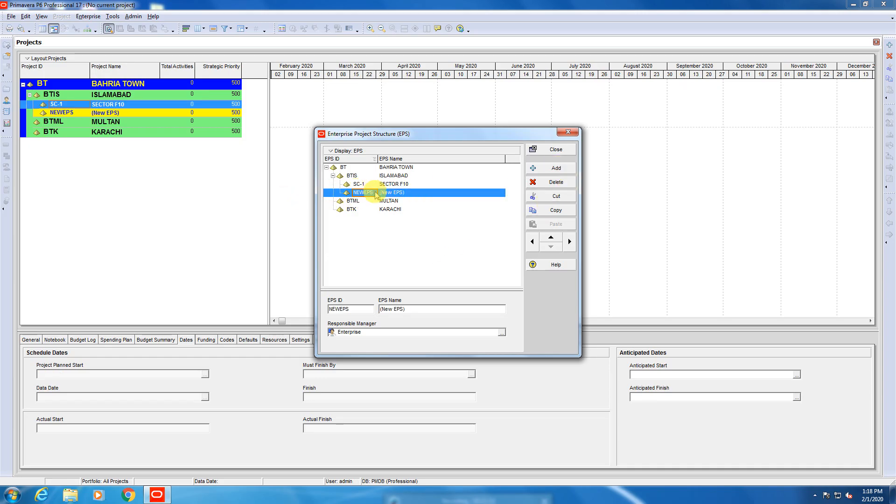
type("SC-2")
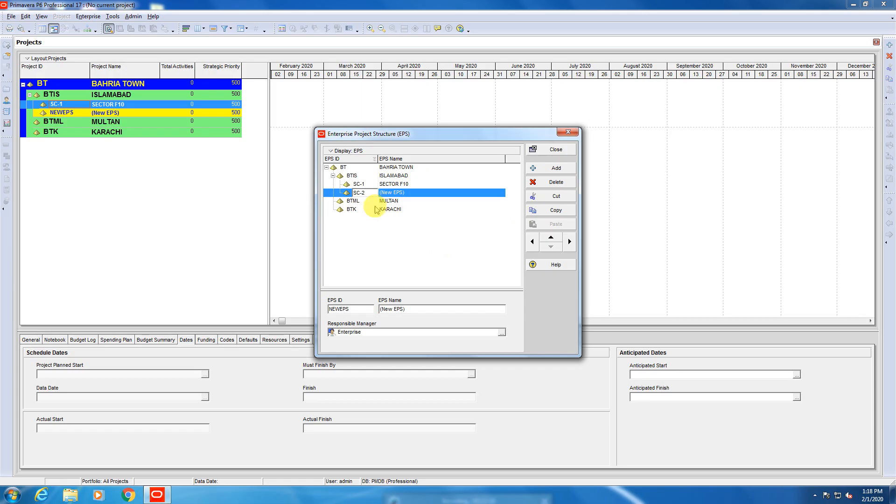
left_click(410, 194)
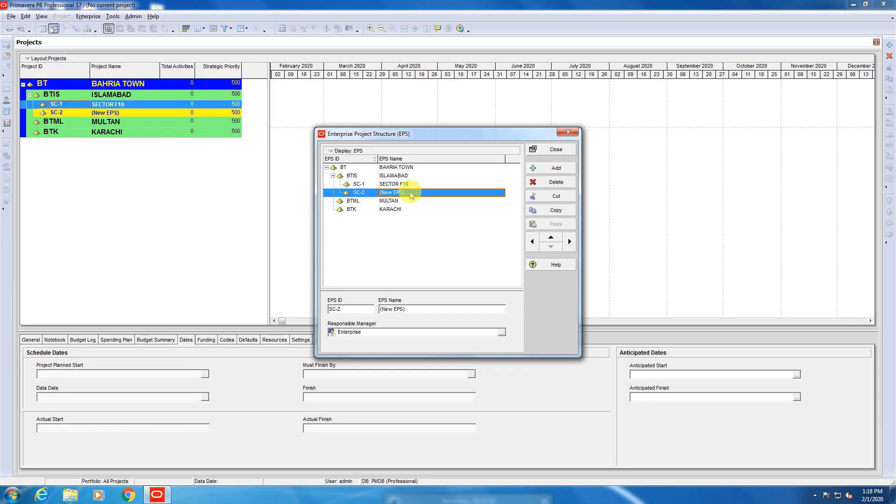
type("S")
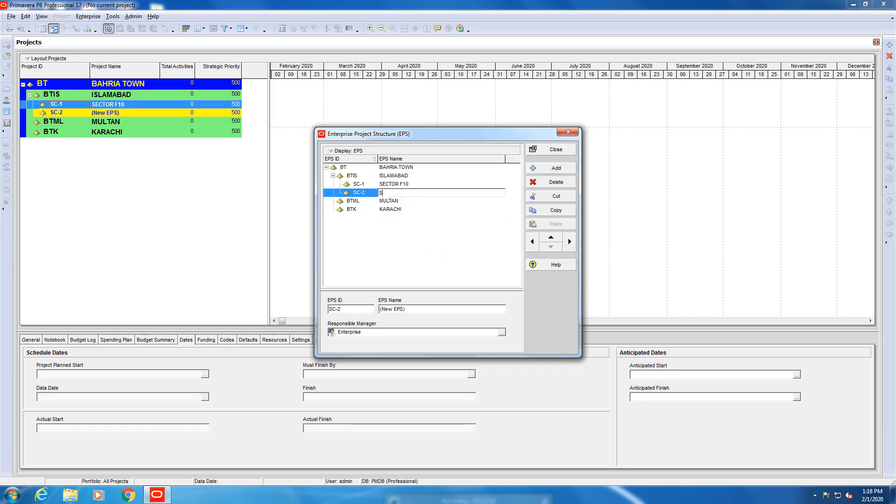
type("CEW")
type("F8")
left_click(388, 241)
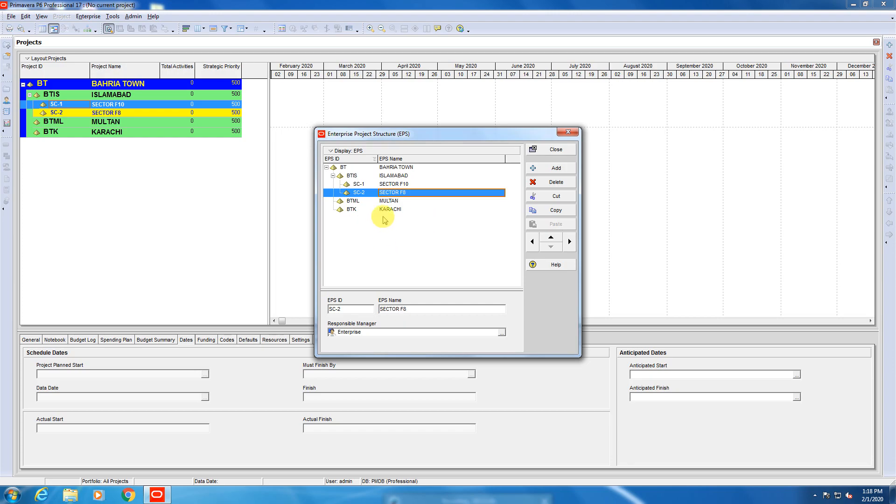
Add an EPS element indented under MULTAN with the EPS ID MR-1 and the EPS Name MALL ROAD.
left_click(384, 201)
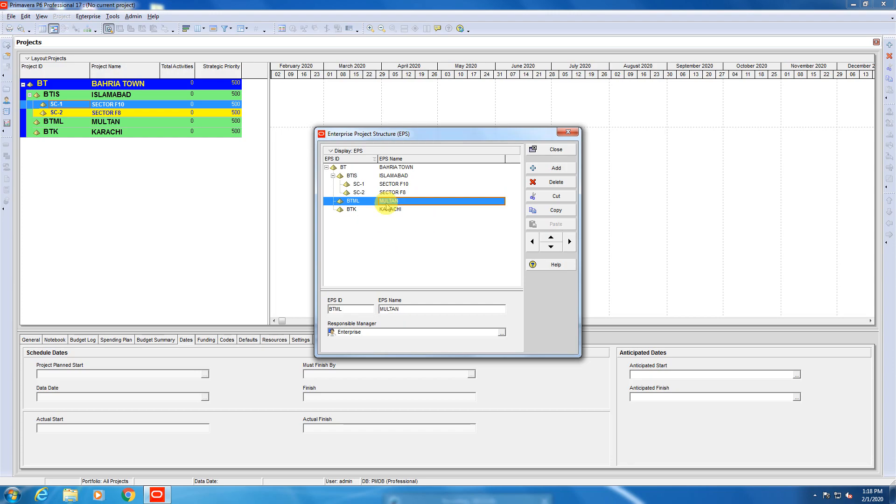
left_click(556, 168)
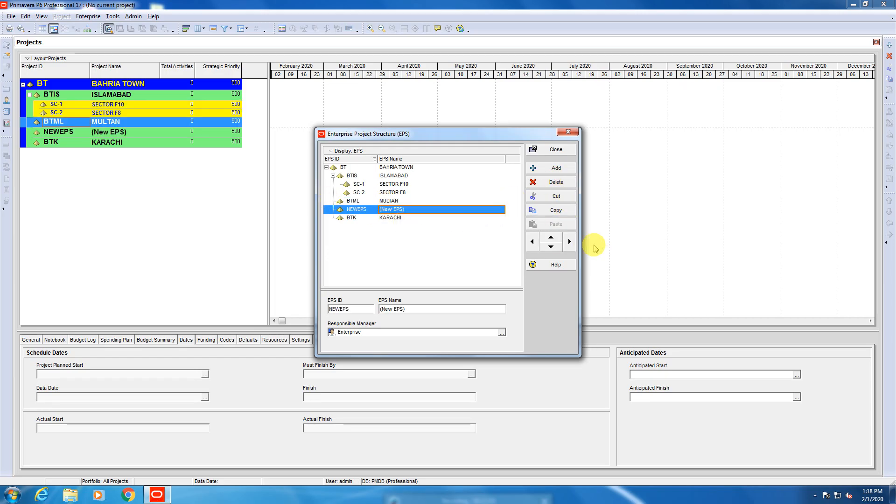
left_click(570, 242)
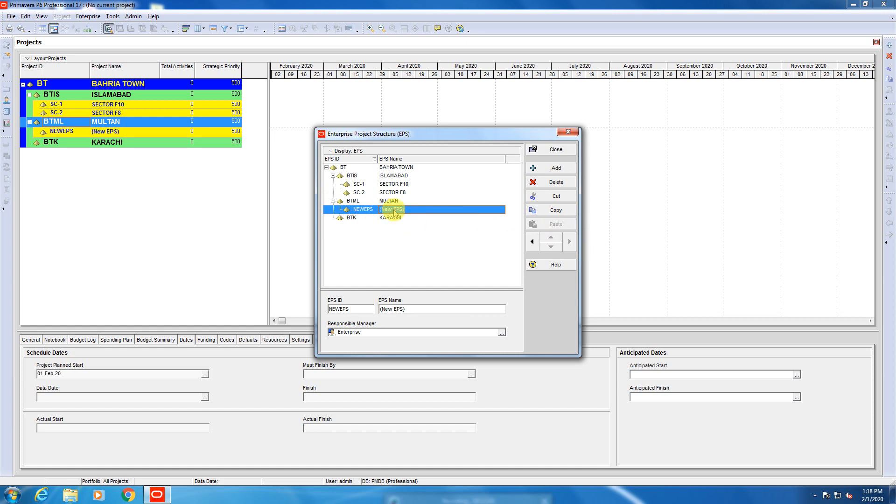
left_click(364, 210)
type("ML")
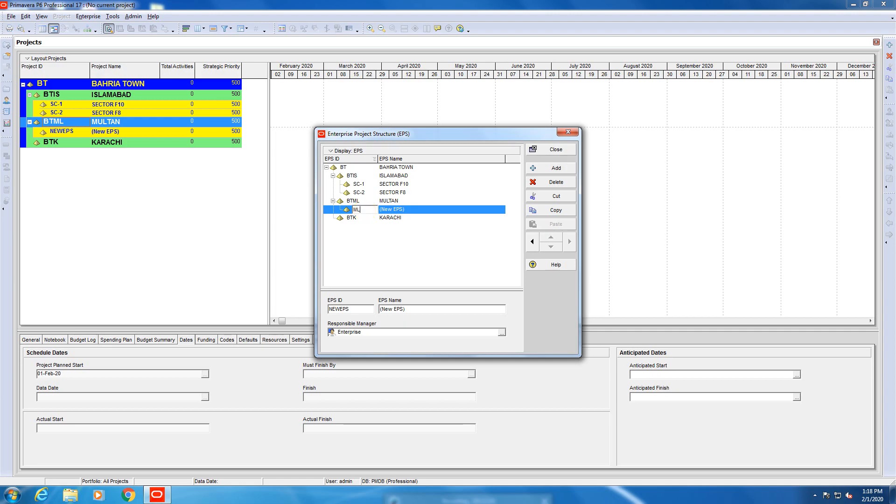
key("BackSpace")
type("R-1")
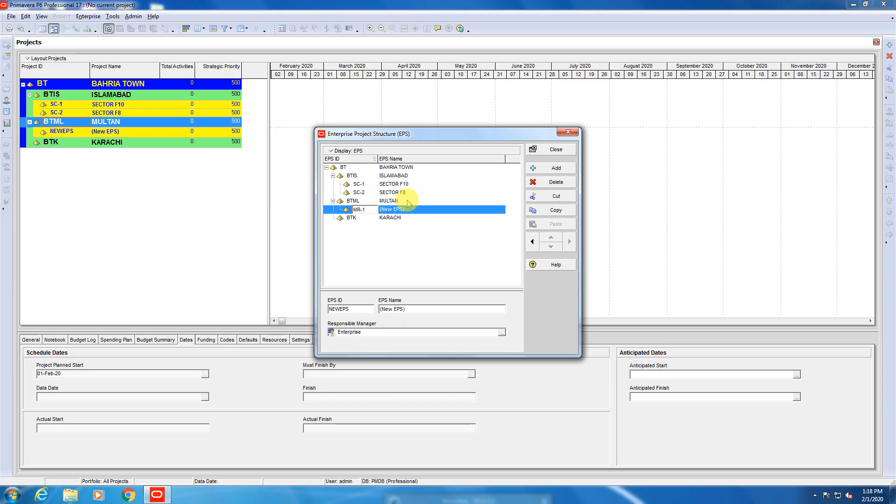
left_click(410, 213)
type("MALL ROAD")
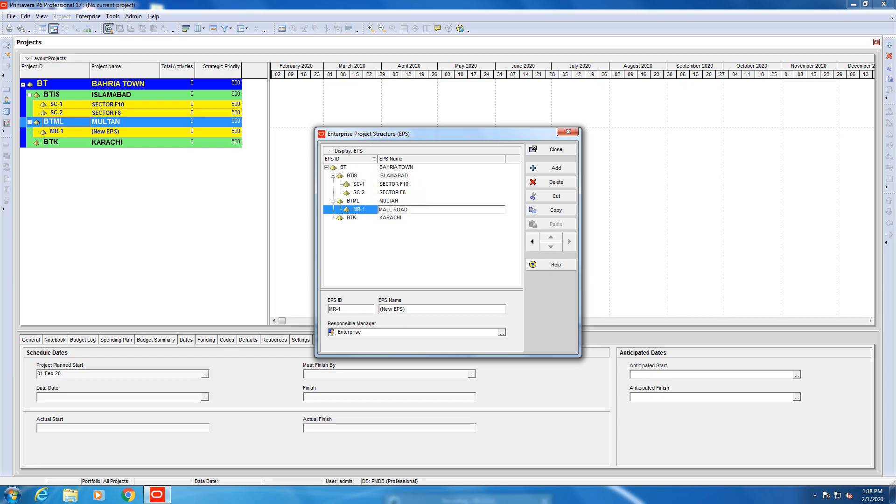
left_click(445, 261)
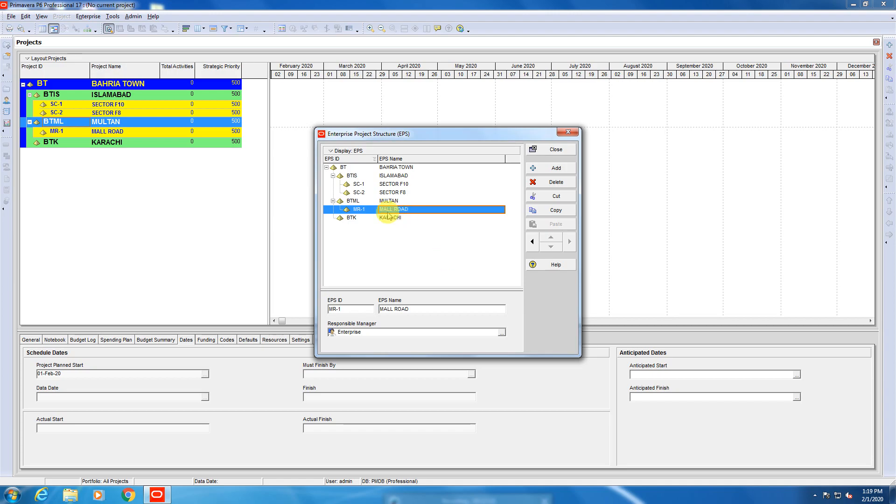
Add a second EPS element under MULTAN with the EPS ID BH and the EPS Name BAHRIA HEIGHT.
left_click(551, 170)
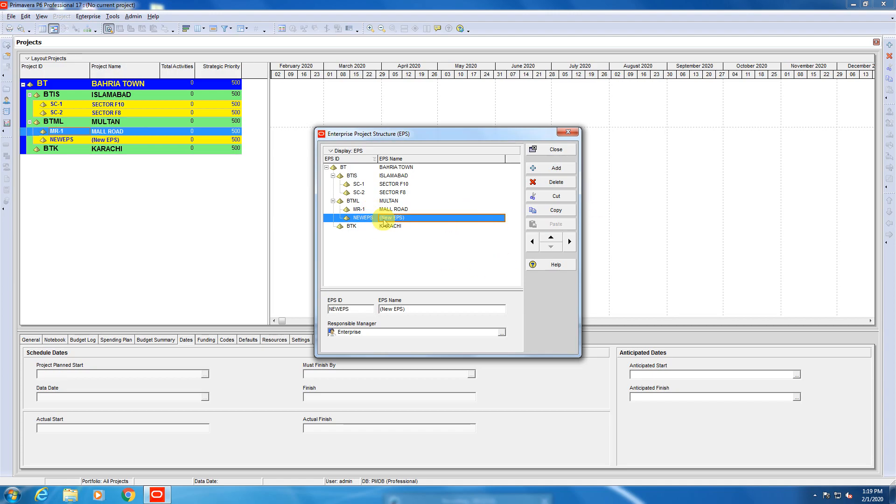
left_click(376, 220)
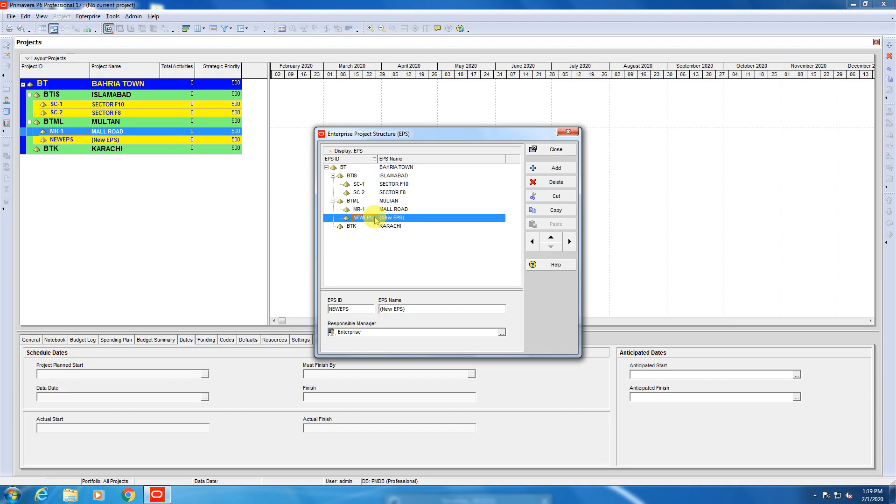
type("BH")
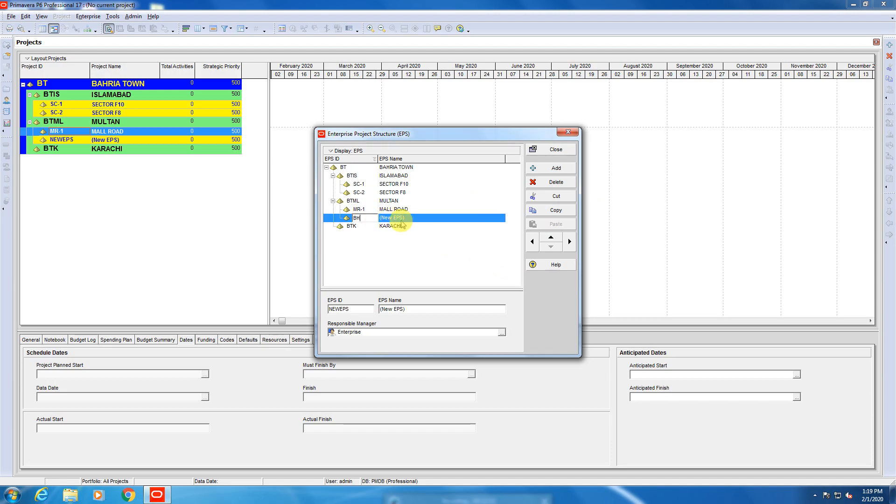
left_click(409, 221)
type("BAHRIA HEIGHT")
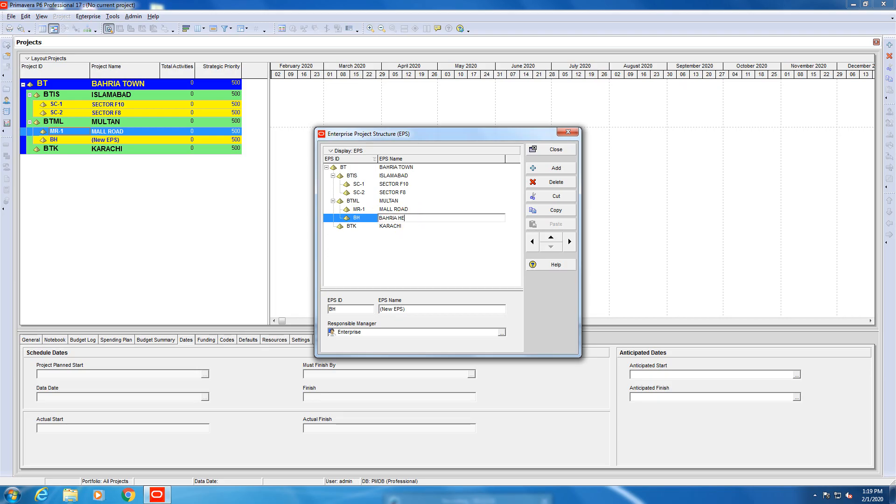
left_click(426, 274)
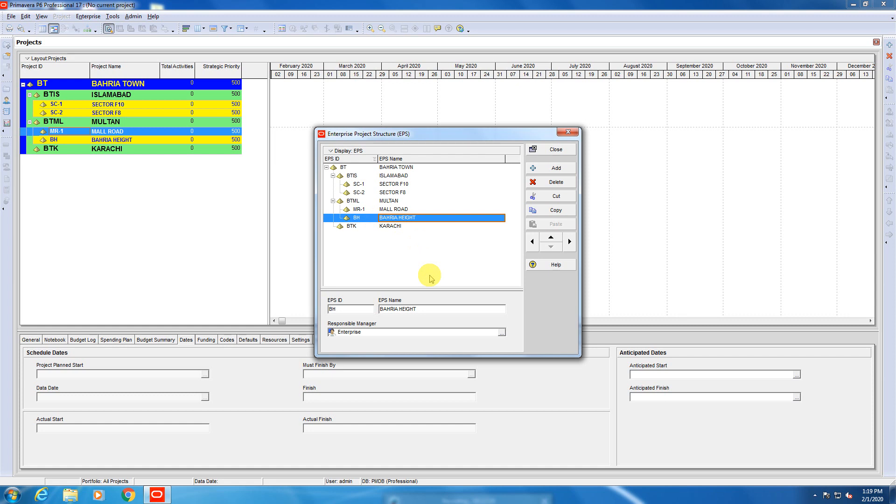
Add an EPS element indented under KARACHI with the EPS ID ALB and the EPS Name ALI BLOCK.
left_click(392, 225)
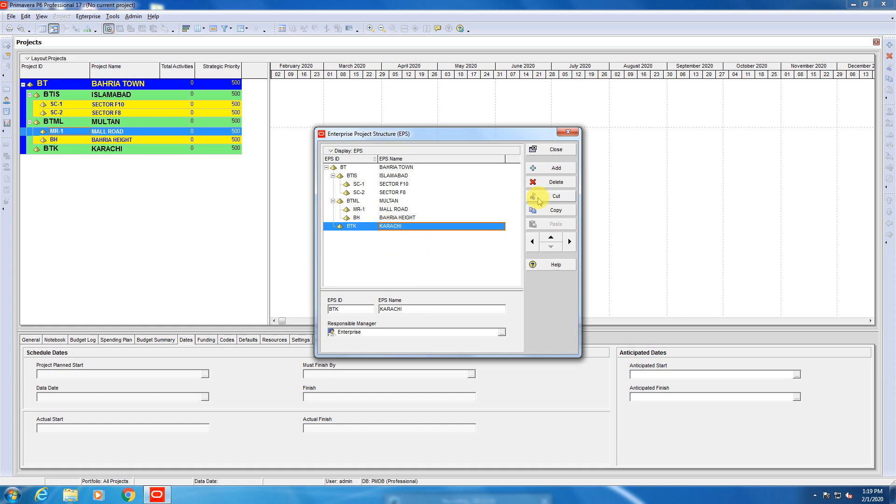
left_click(554, 170)
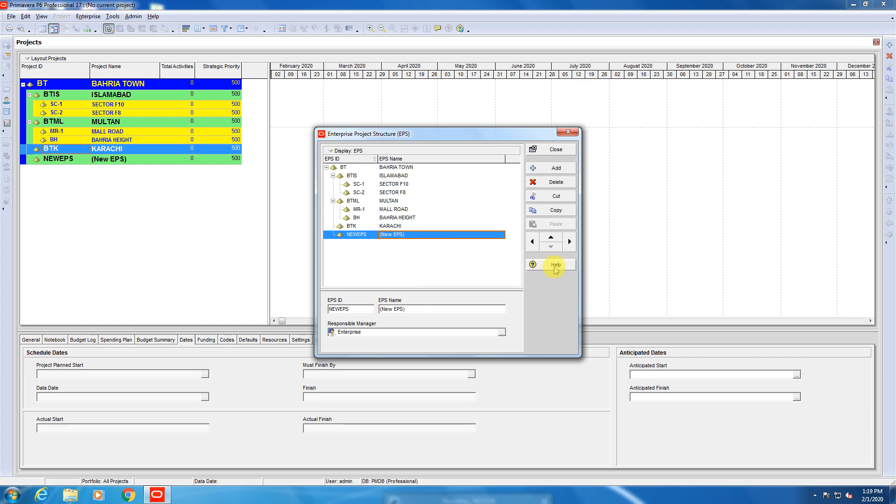
left_click(570, 242)
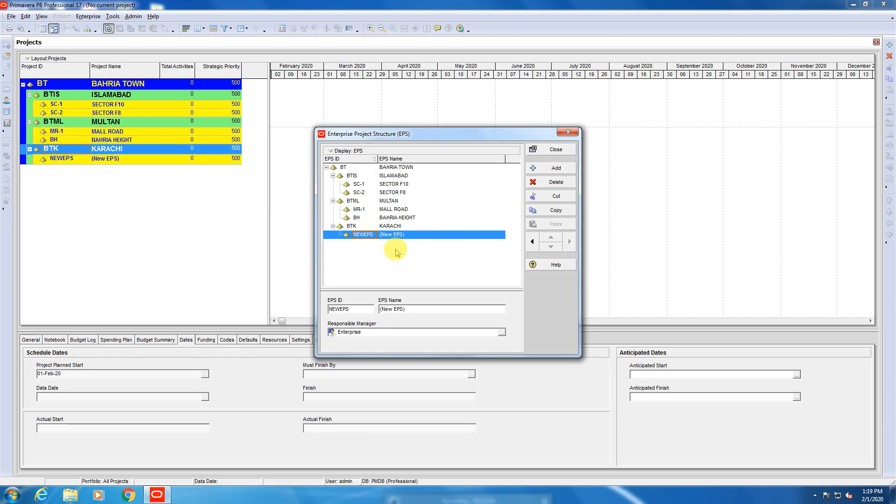
type("ALI")
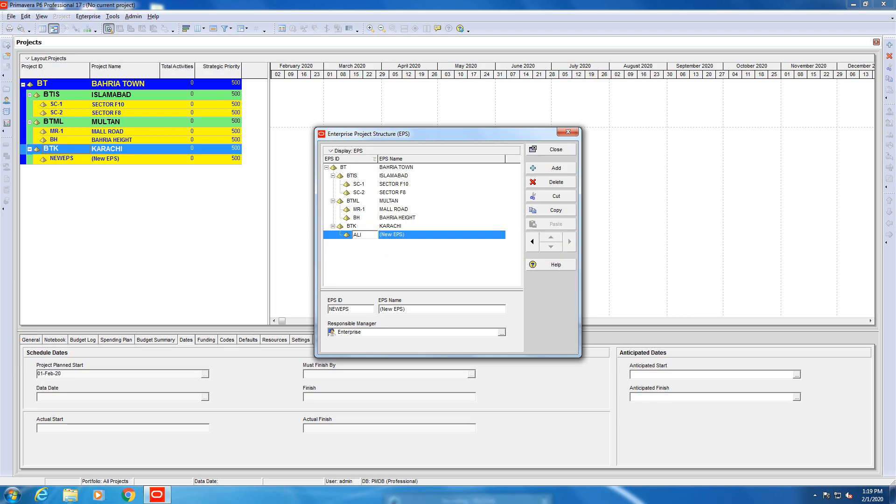
key("BackSpace")
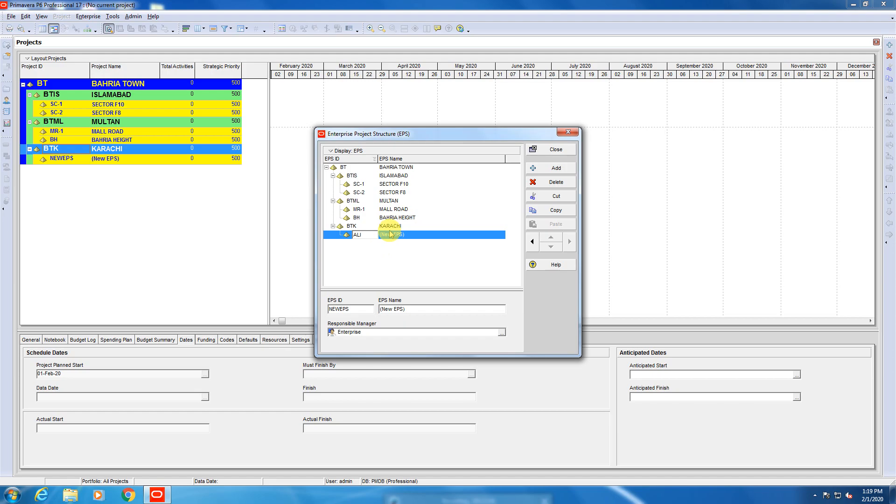
type("B")
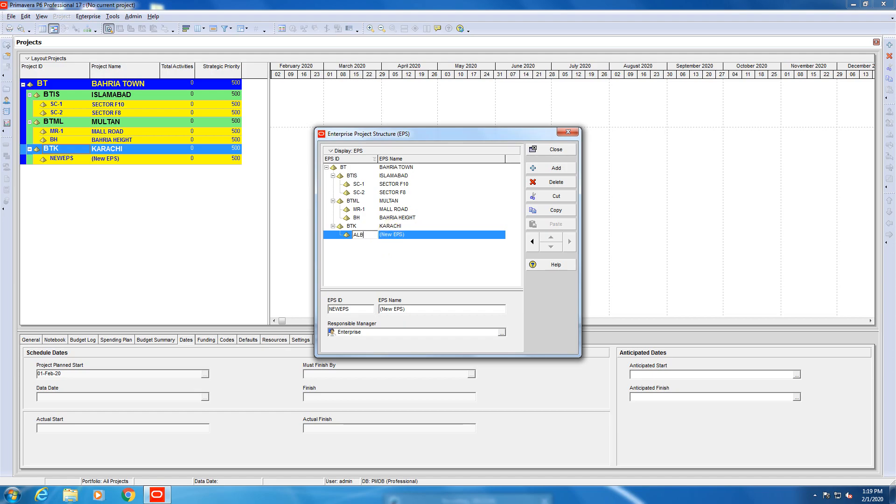
left_click(396, 238)
type("ALI")
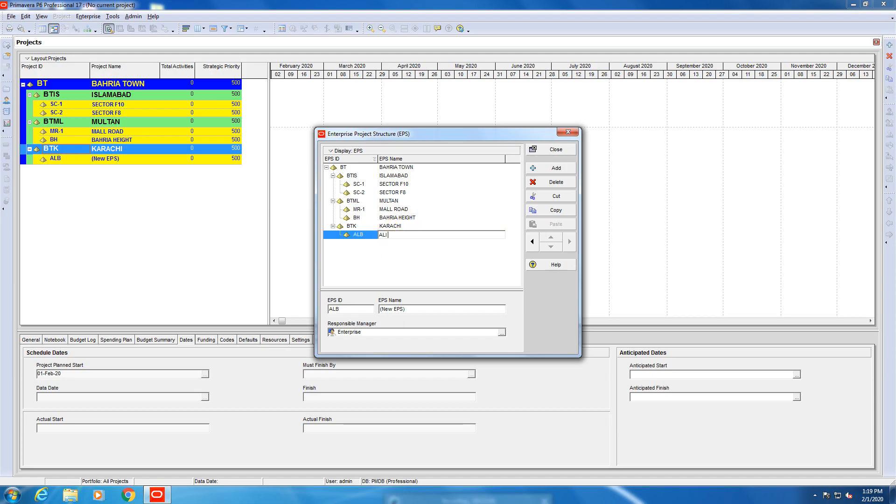
type(" BLOCK")
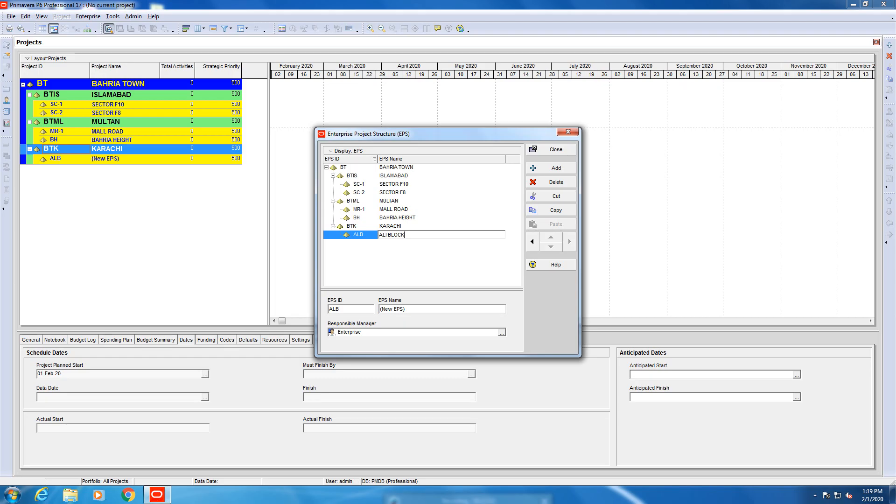
left_click(421, 236)
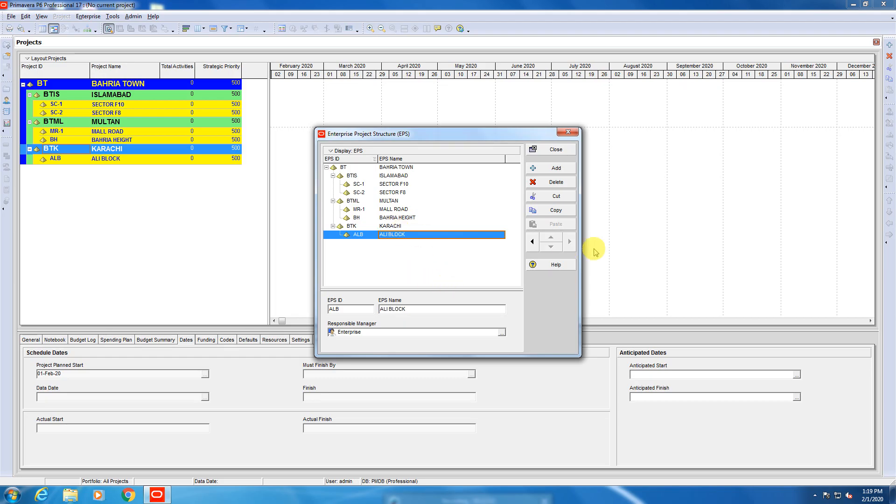
Add a second EPS element under KARACHI with the EPS ID MS and the EPS Name MASJID.
left_click(558, 167)
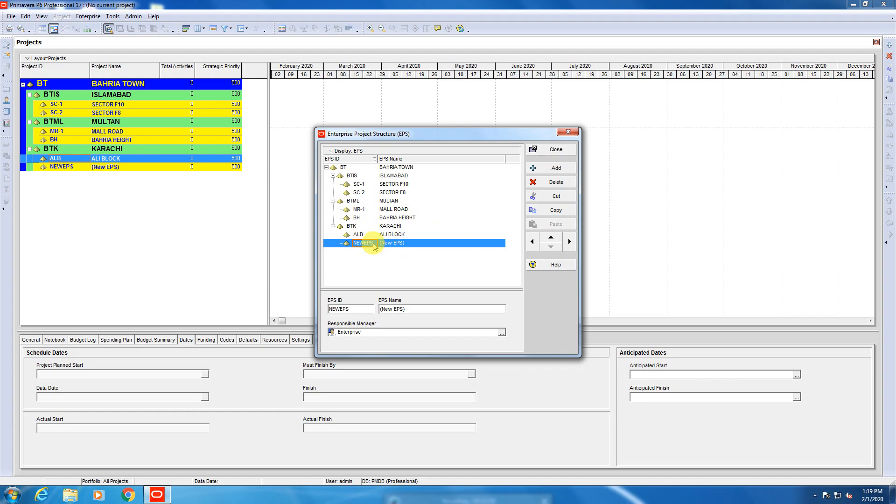
type("MS")
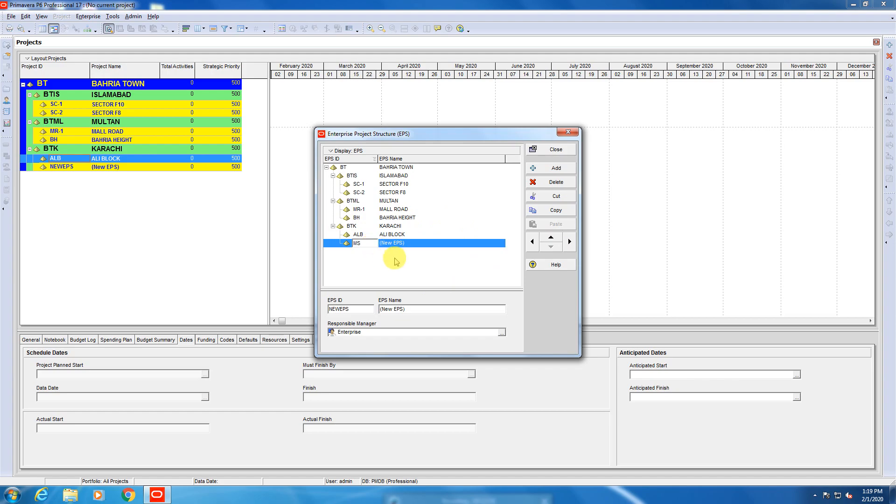
left_click(405, 244)
type("MA")
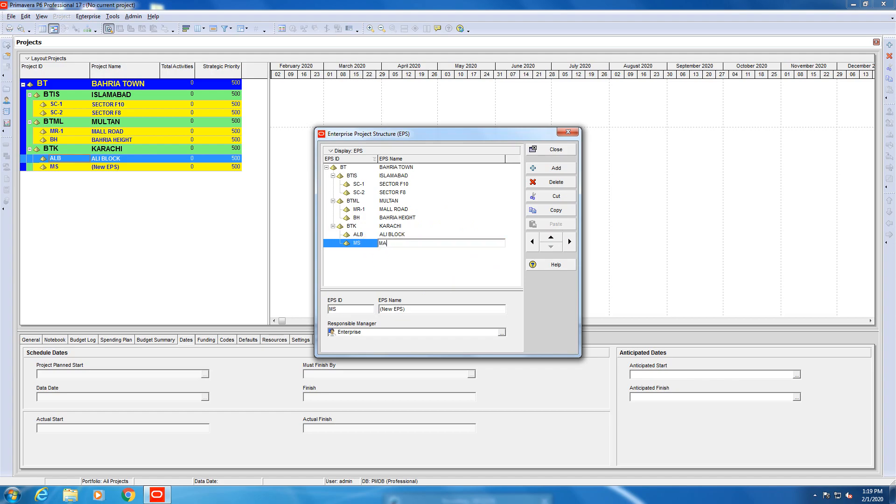
type("SJID")
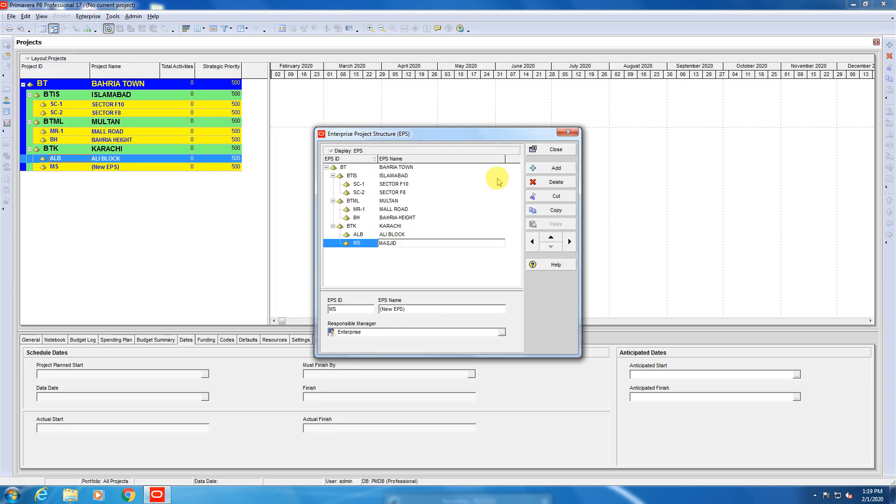
Add a third EPS element under KARACHI with the EPS ID ZO and the EPS Name ZOO.
left_click(553, 169)
left_click(357, 252)
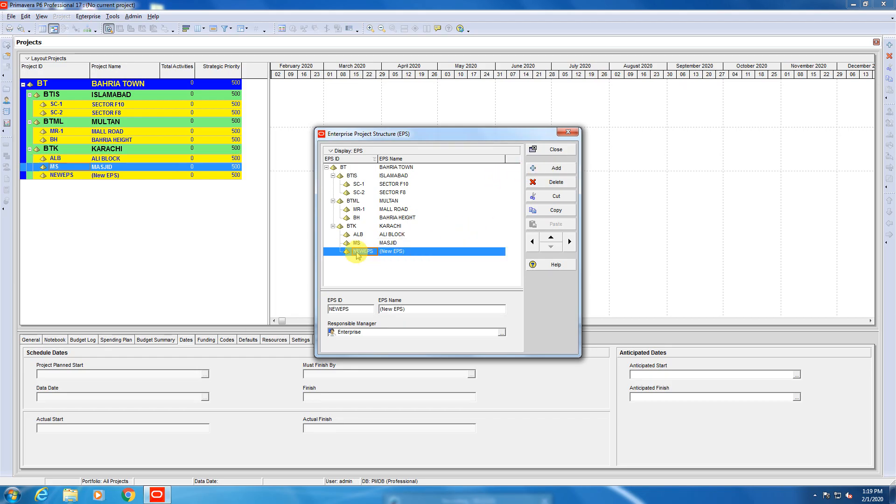
type("ZO")
left_click(403, 252)
type("ZOO")
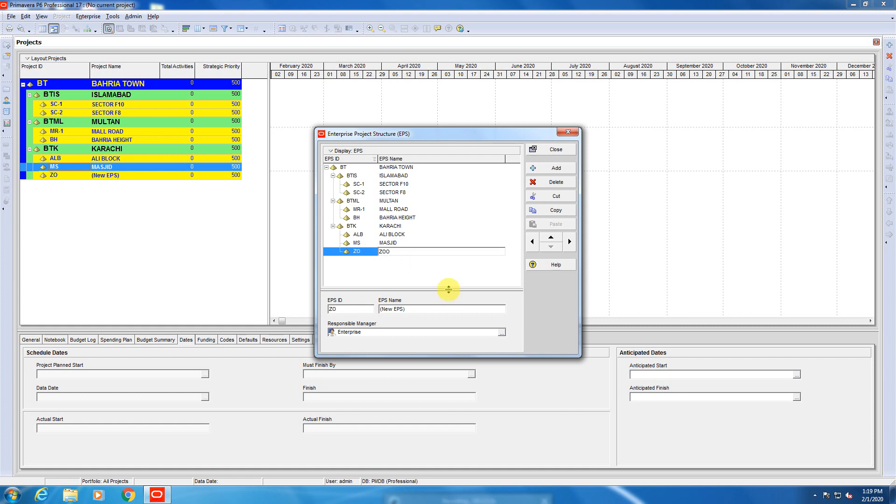
left_click(402, 274)
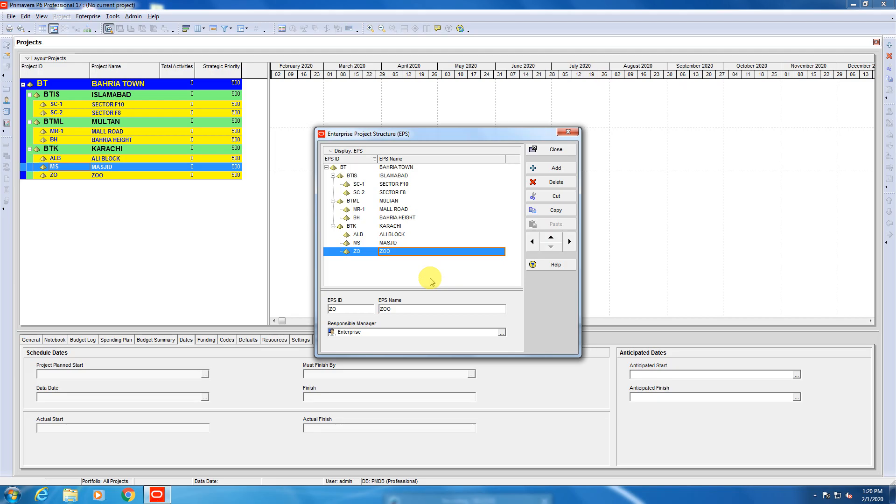
Switch the EPS display to Chart View and look over the hierarchy boxes from KARACHI across to ISLAMABAD.
left_click(330, 151)
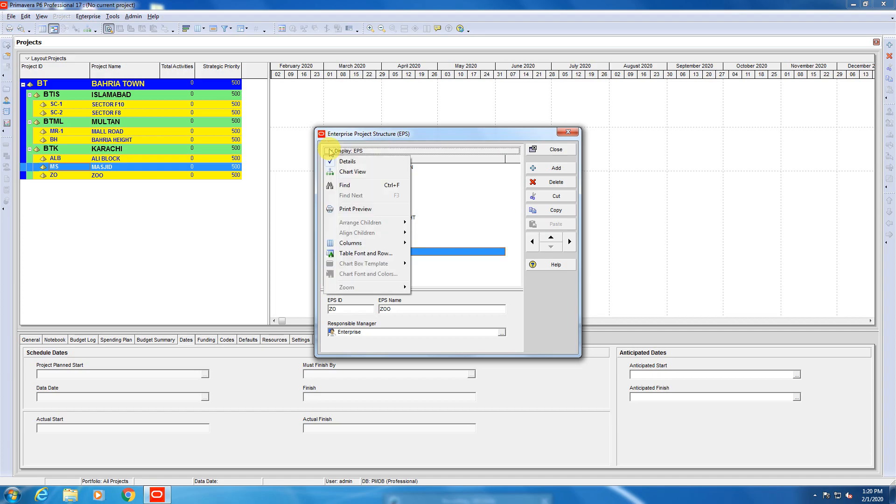
left_click(351, 172)
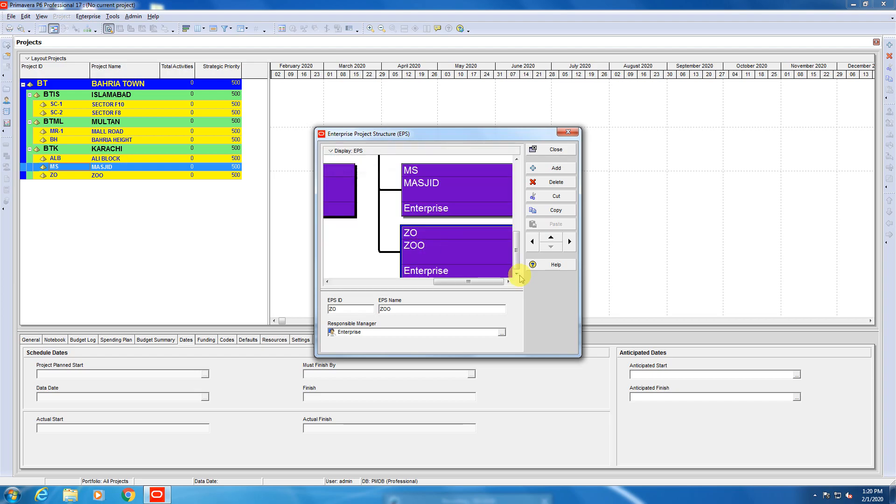
left_click(343, 260)
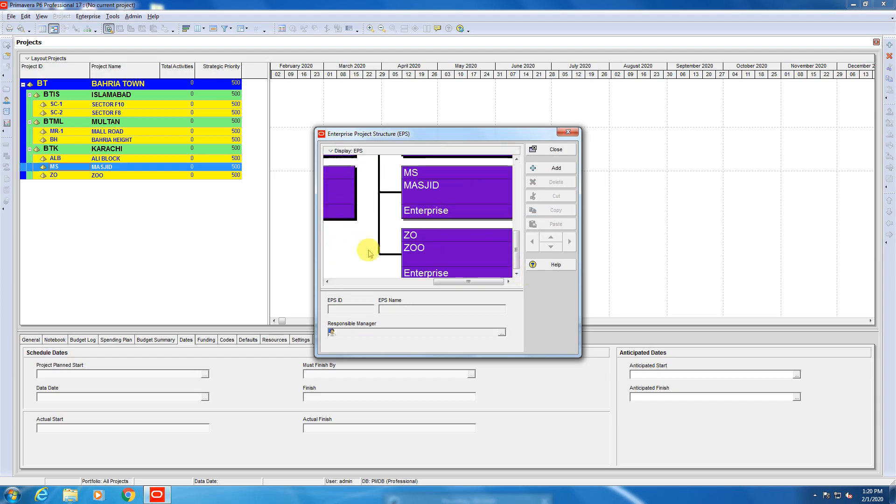
scroll(369, 252, "up", 5)
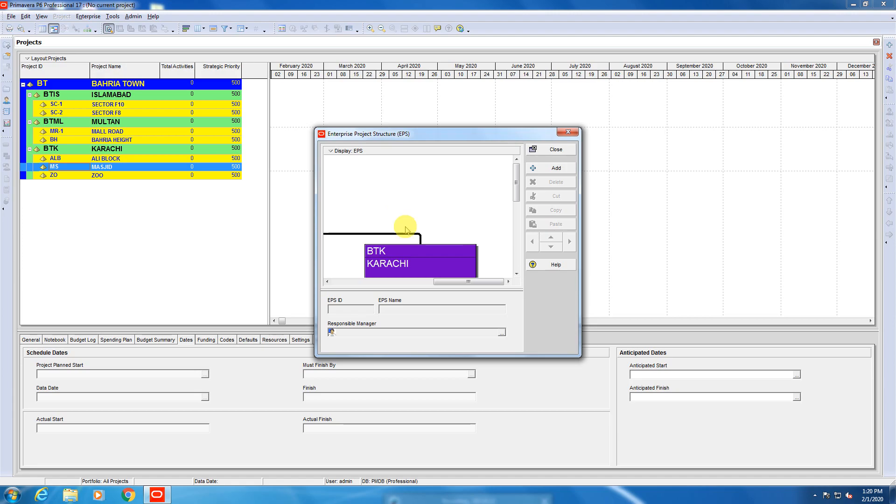
left_click_drag(436, 282, 320, 282)
scroll(327, 234, "down", 3)
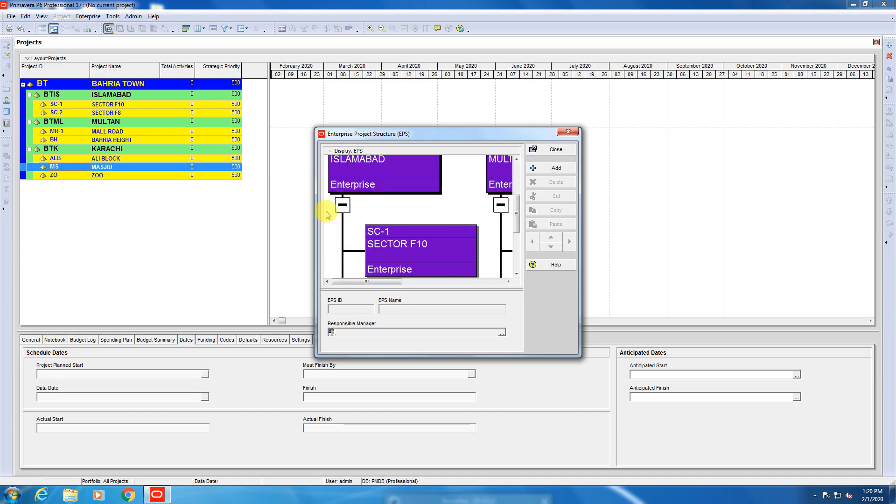
Open the print preview of the EPS chart to examine the whole hierarchy on one page, and close it.
left_click(329, 151)
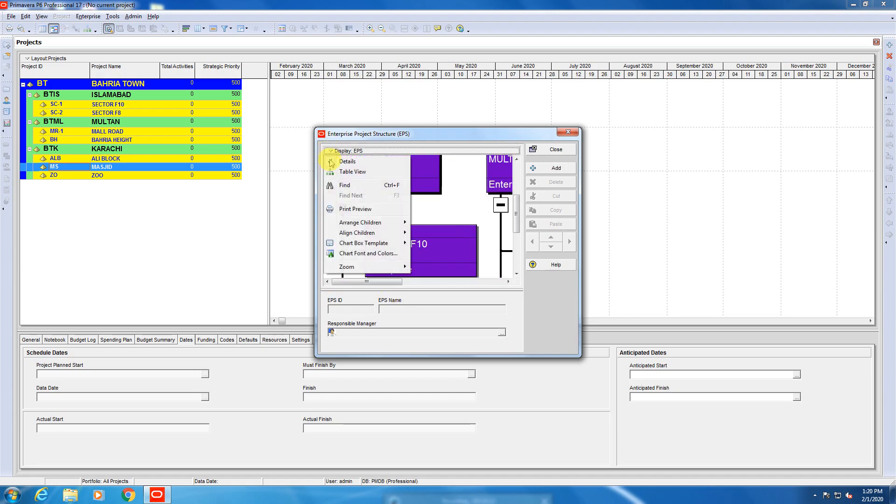
left_click(355, 209)
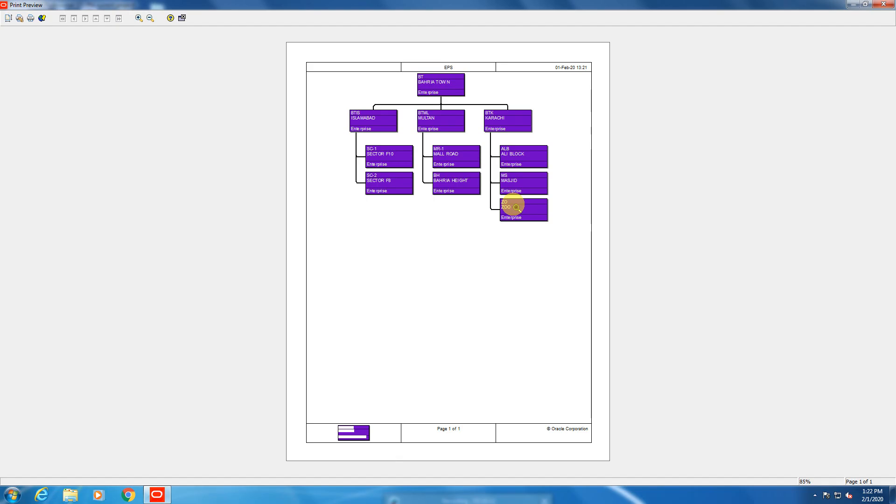
left_click(884, 5)
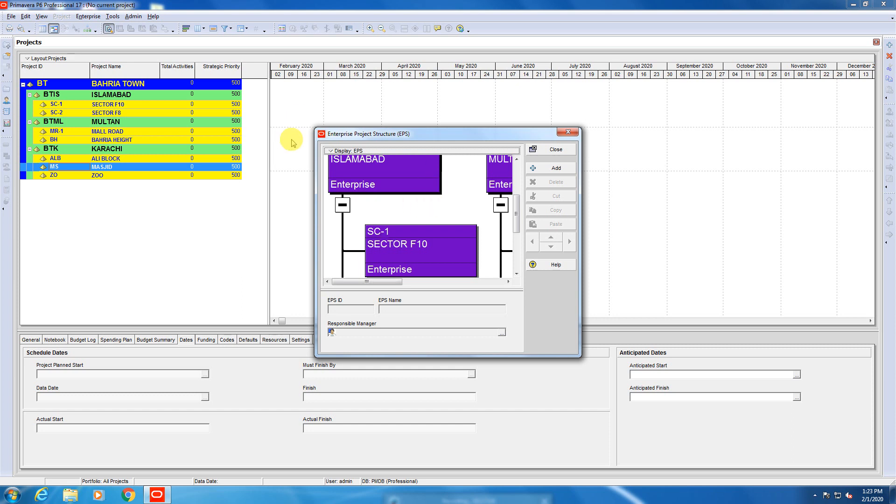
Return the EPS display to Table View and close the Enterprise Project Structure window.
left_click(329, 151)
left_click(337, 174)
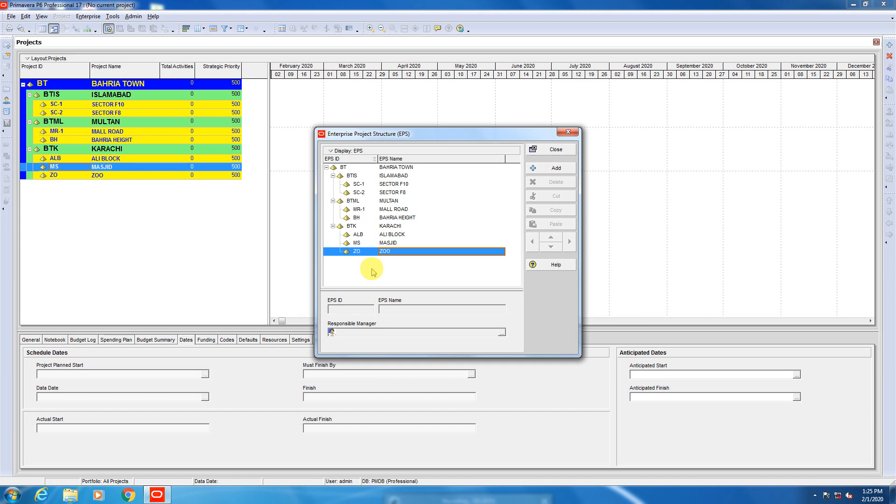
left_click(359, 186)
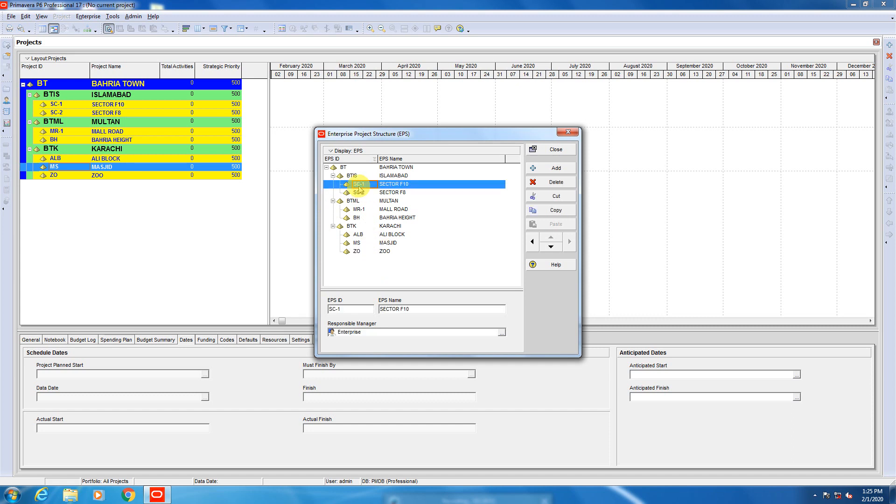
left_click(358, 193)
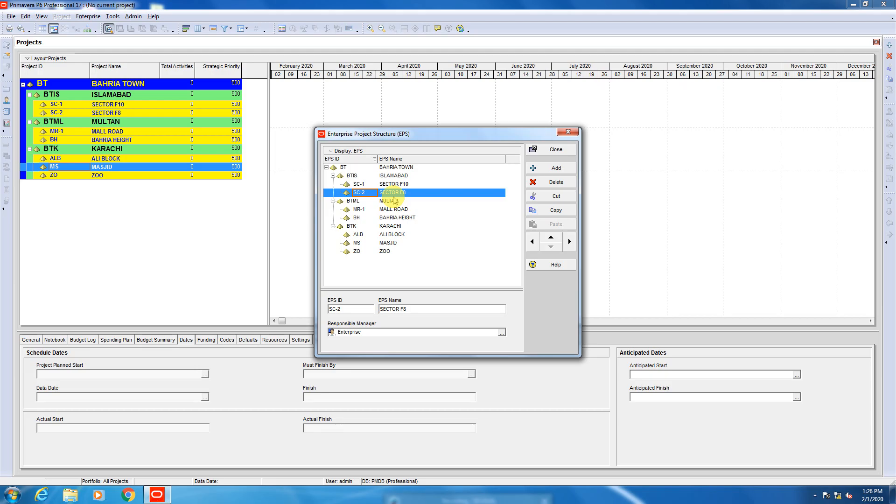
left_click(548, 150)
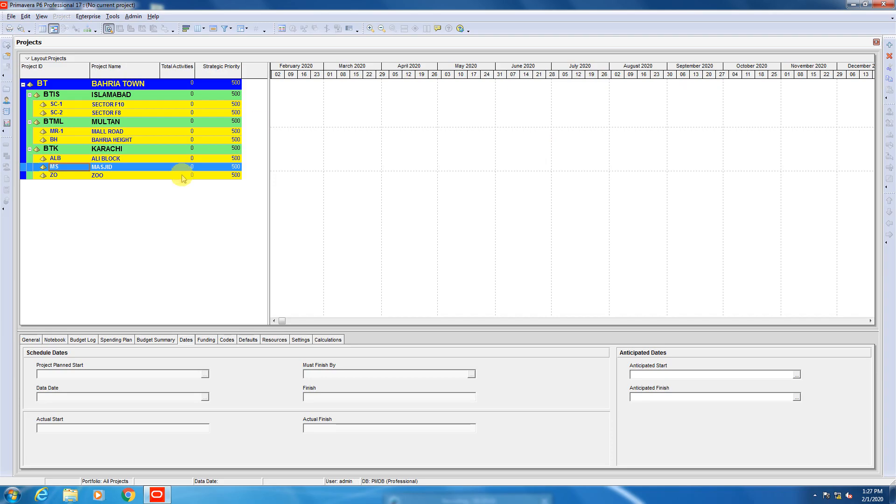
Start a new project and assign it to the SECTOR F10 EPS element under ISLAMABAD.
left_click(118, 106)
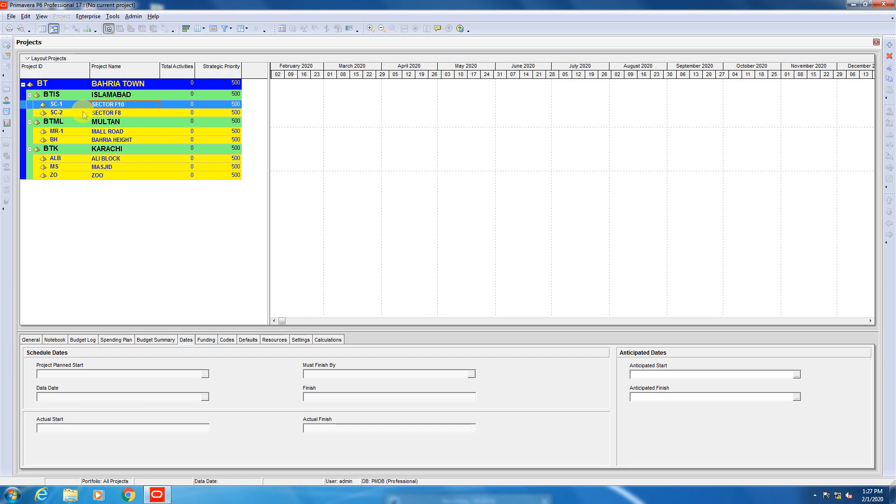
left_click(11, 16)
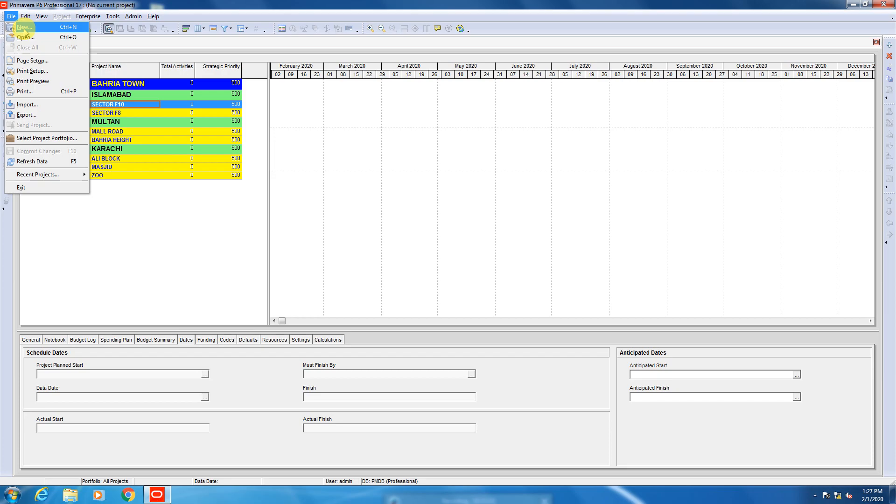
left_click(25, 28)
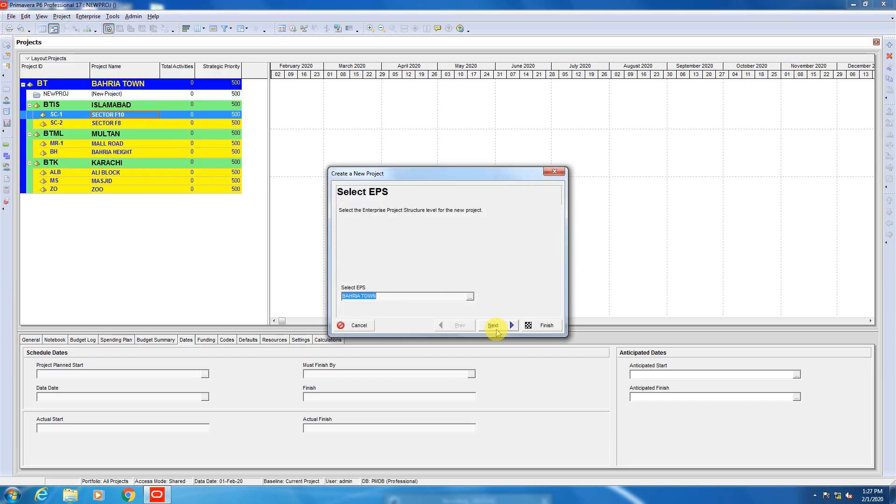
left_click(471, 298)
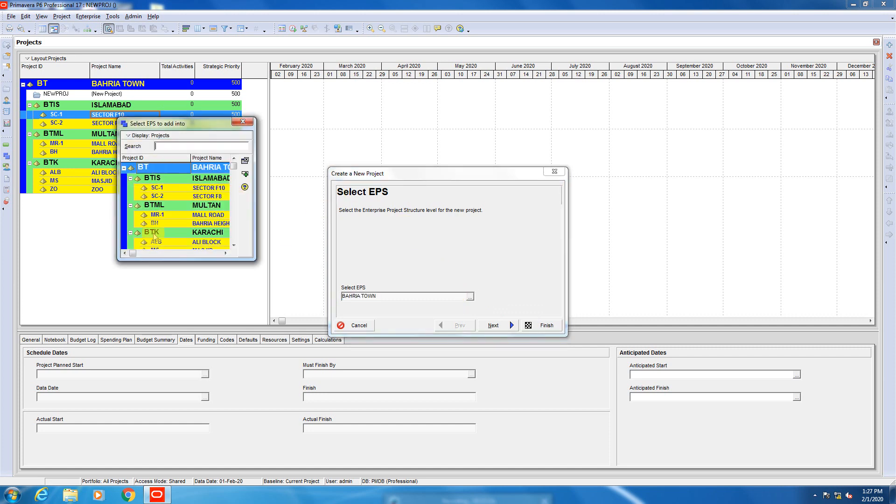
left_click(214, 188)
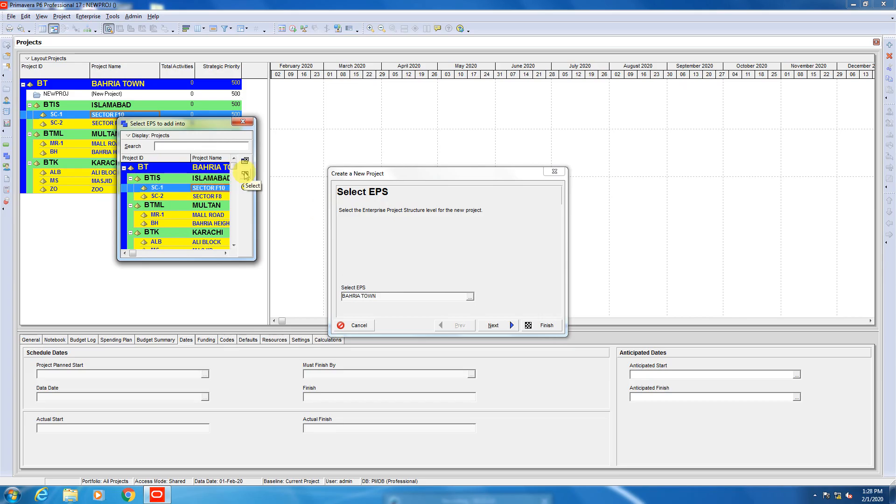
left_click(245, 175)
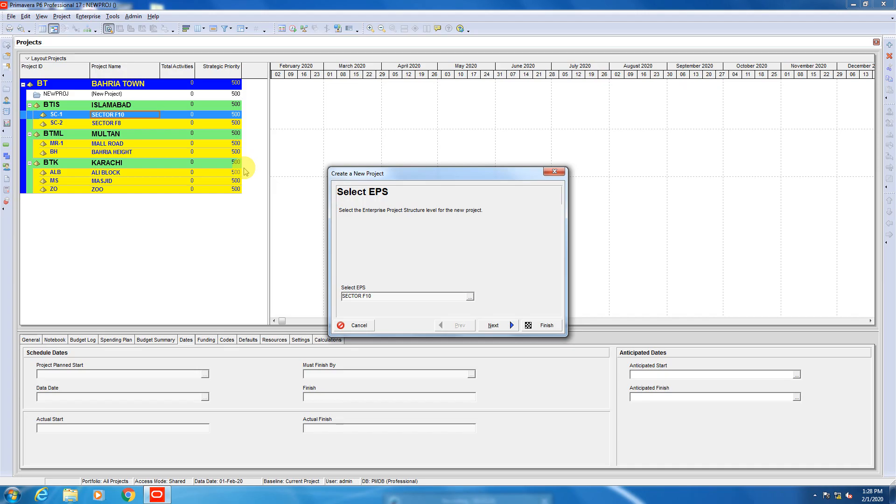
left_click(492, 325)
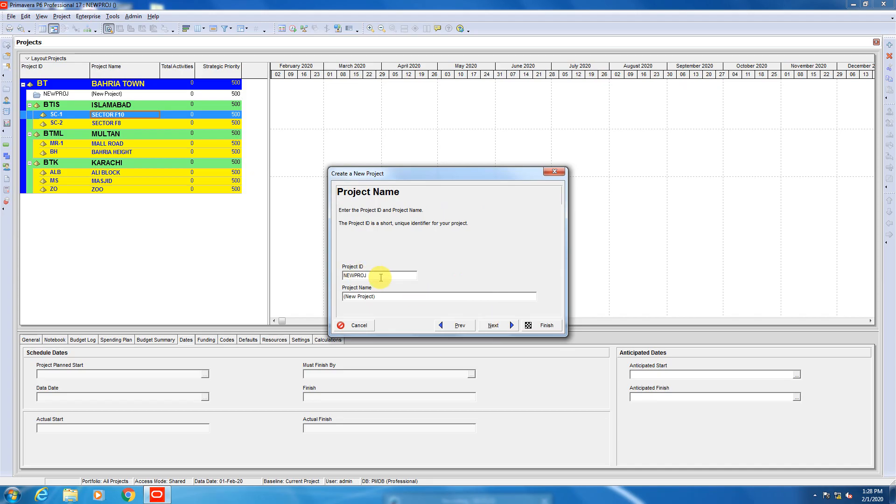
Name the new project BRIDGE and finish creating it with the default project ID and start date.
left_click_drag(382, 296, 298, 297)
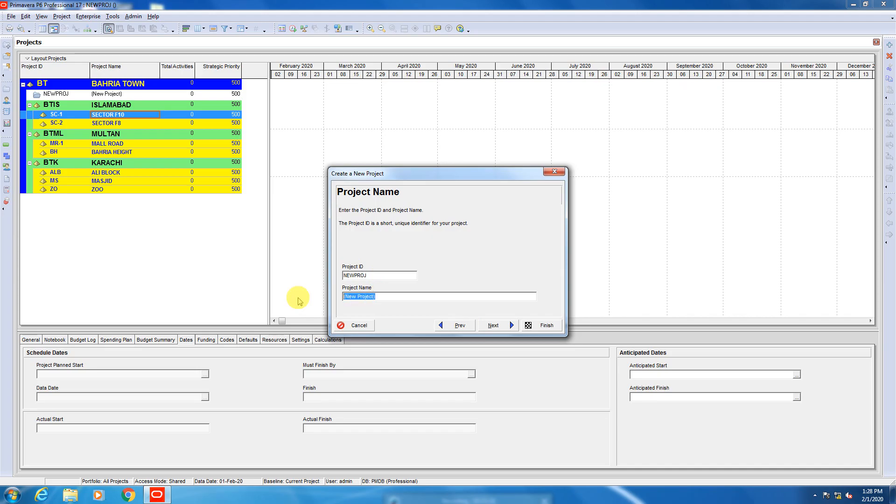
type("BRIDGE")
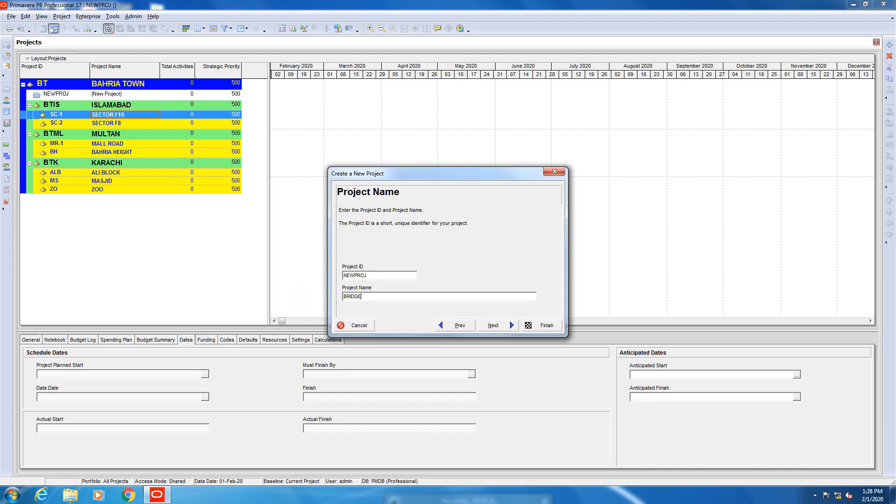
left_click(494, 326)
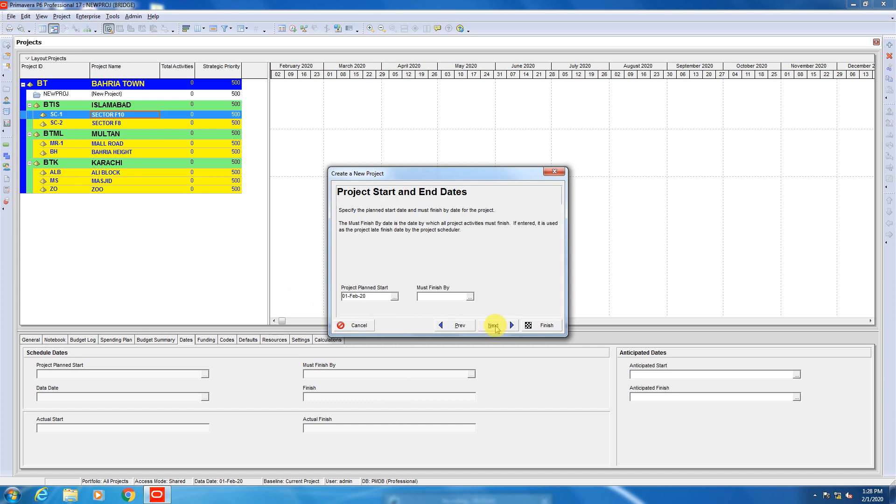
left_click(543, 326)
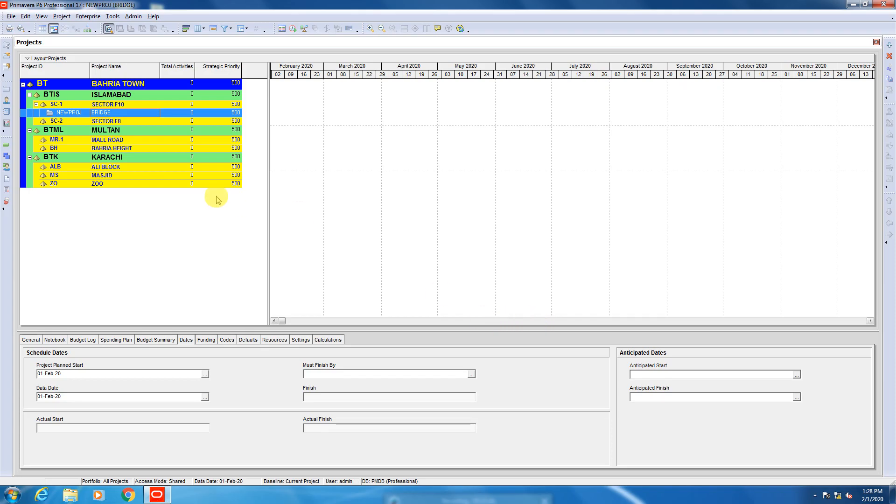
Create a second project named ROAD under SECTOR F10, keeping the default project ID and dates.
left_click(11, 16)
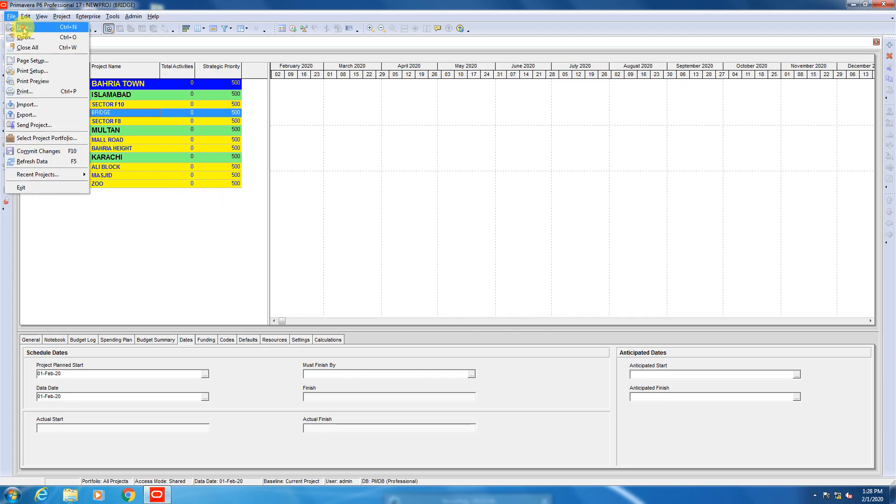
left_click(23, 27)
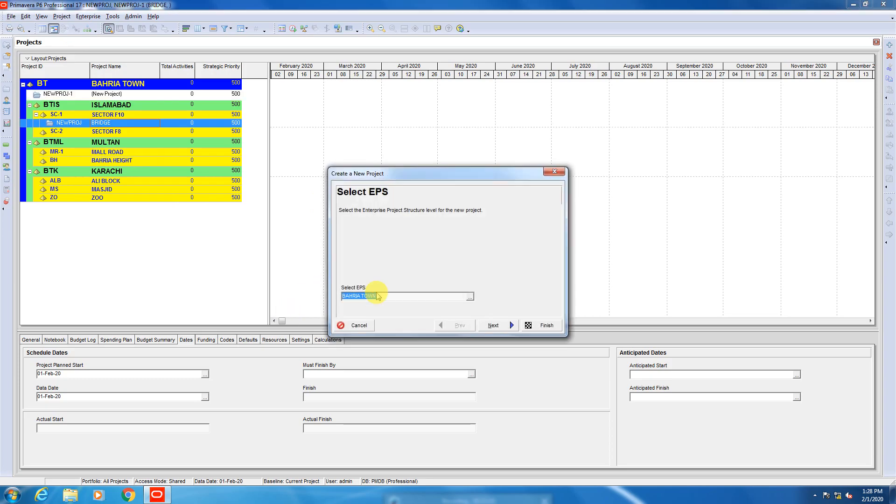
left_click(470, 297)
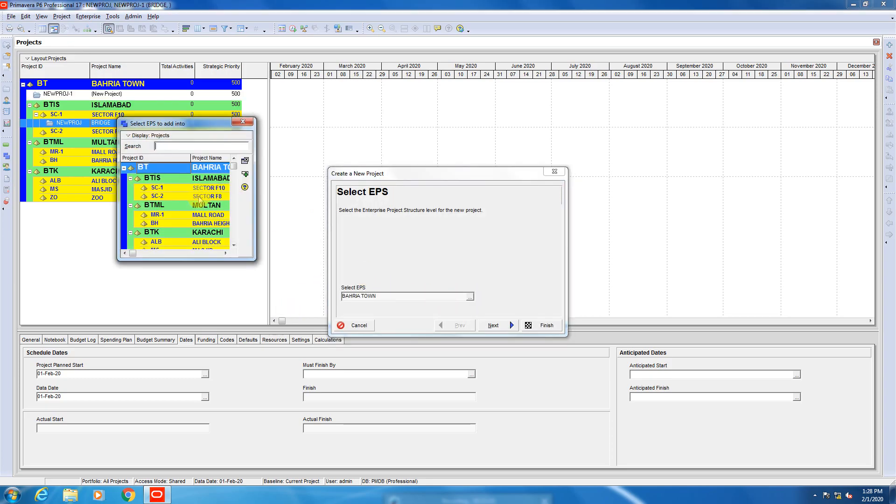
double_click(204, 189)
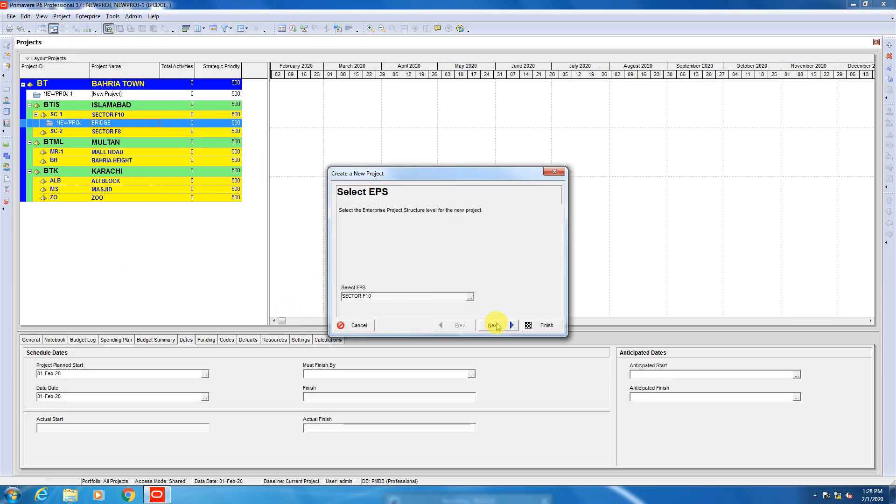
left_click(481, 325)
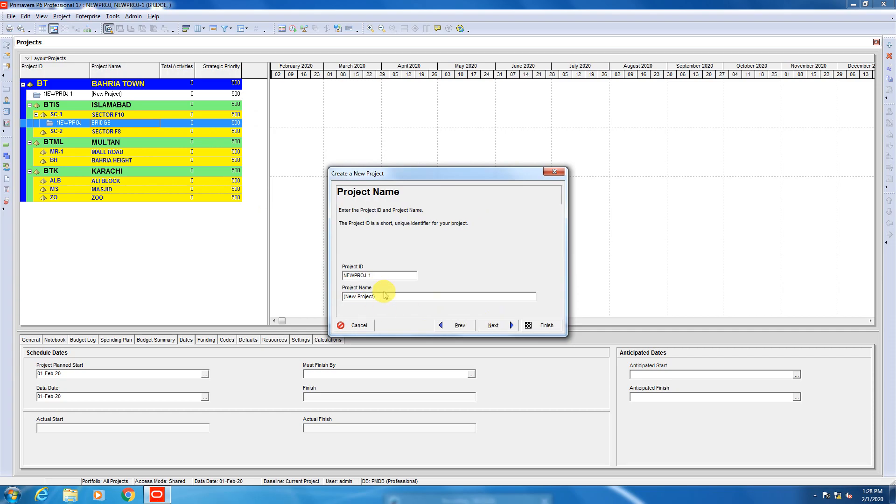
left_click_drag(382, 296, 330, 304)
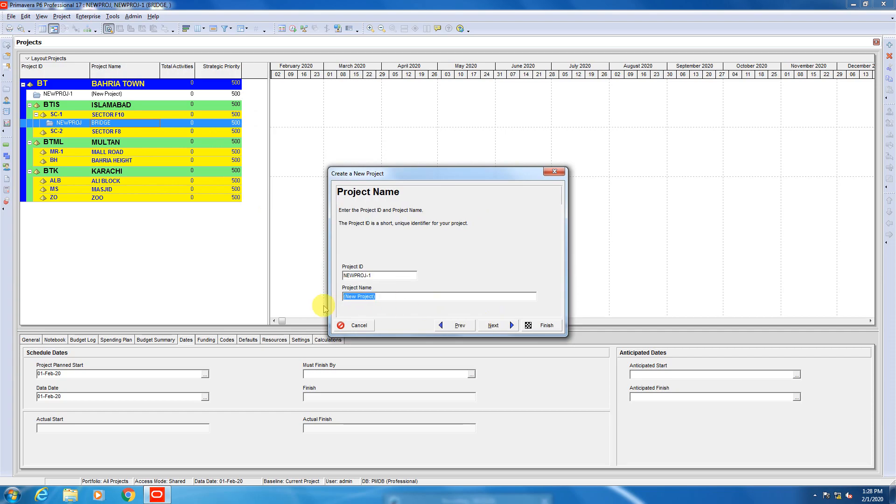
type("ROAD")
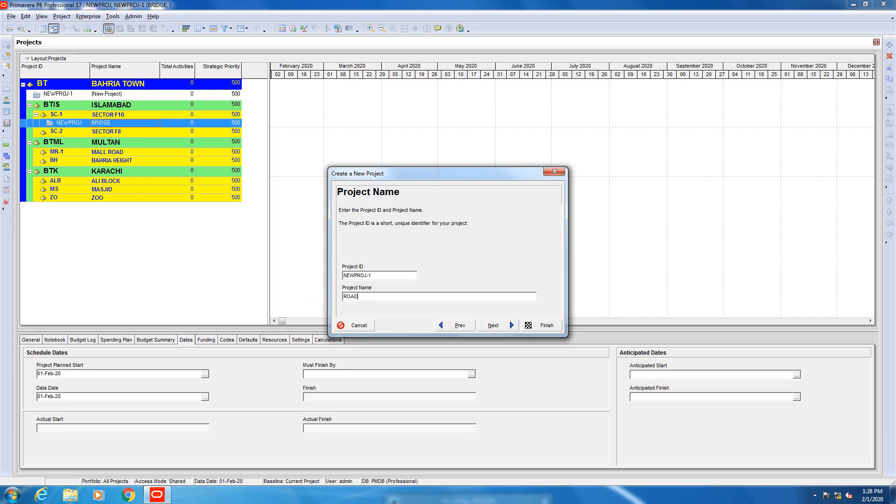
left_click(543, 325)
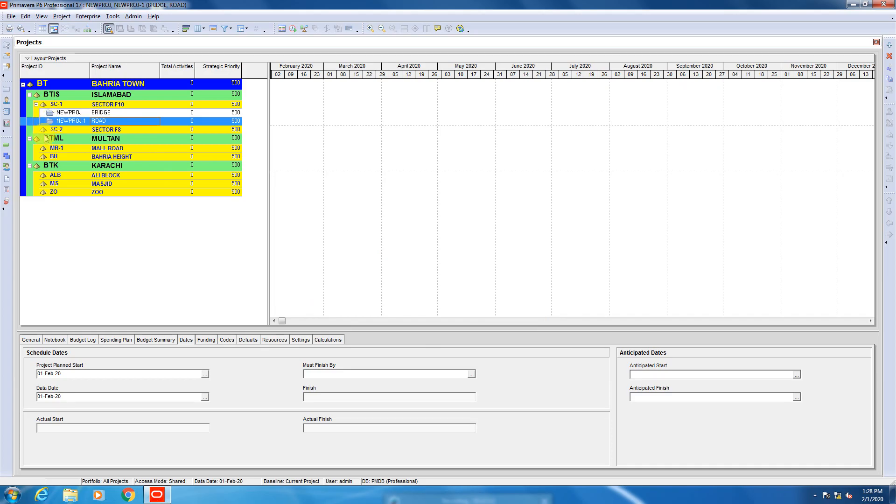
Start a third new project and assign it to the SECTOR F10 EPS element.
left_click(10, 16)
mouse_move(26, 17)
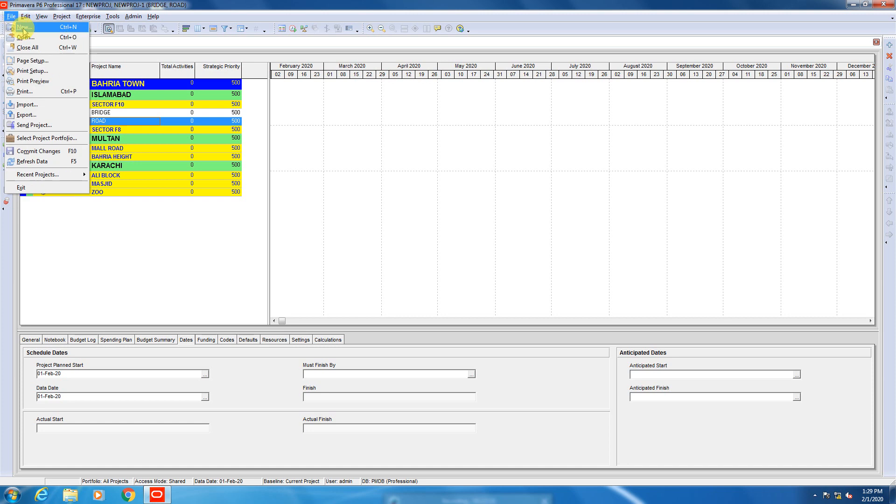
left_click(28, 27)
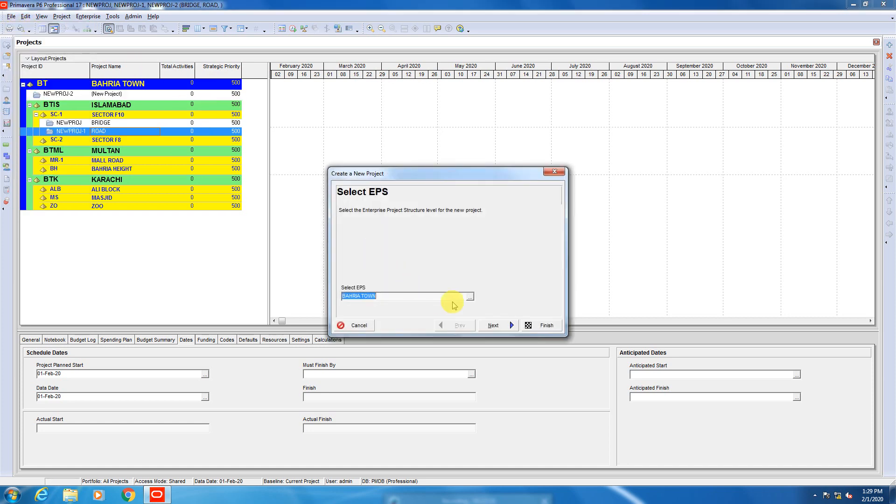
left_click(470, 296)
double_click(207, 189)
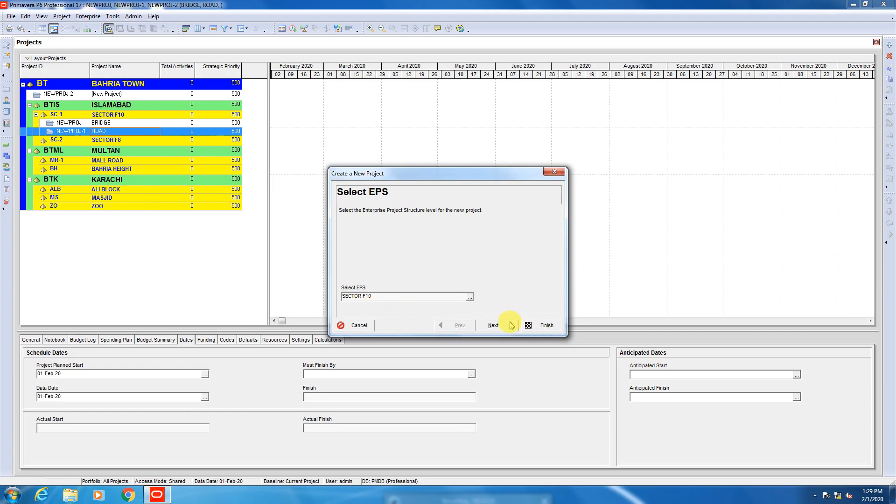
left_click(495, 326)
Name the third project CONSTRUCTION OF VILLAS and finish creating it with the remaining defaults.
left_click_drag(385, 297, 344, 297)
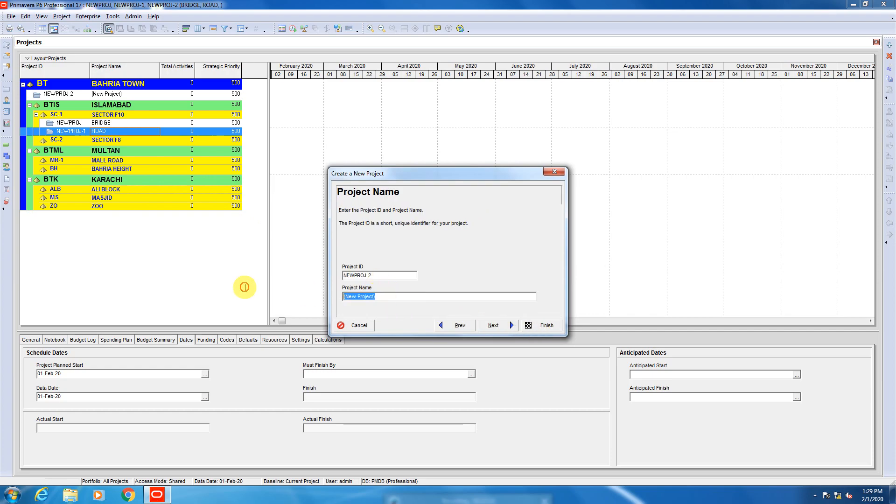
type("CO")
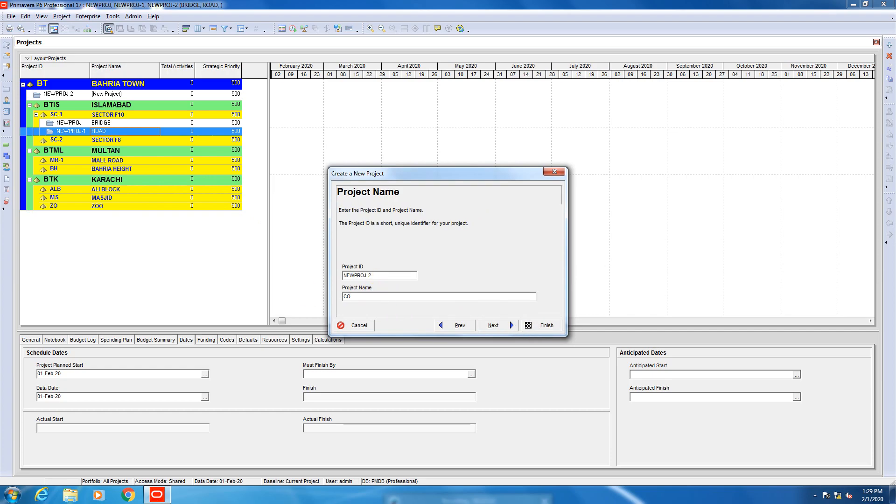
type("NSTRUC")
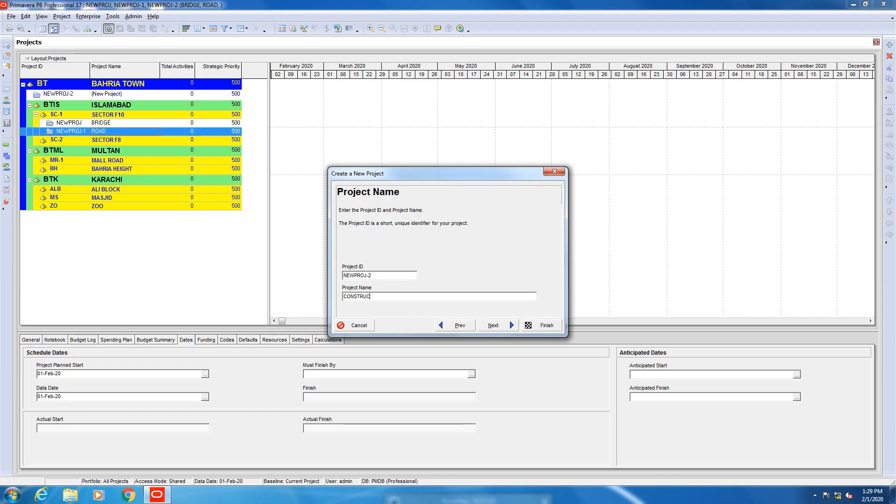
type("TION OF VIL")
type("LAYS")
key("BackSpace")
key("BackSpace")
type("S")
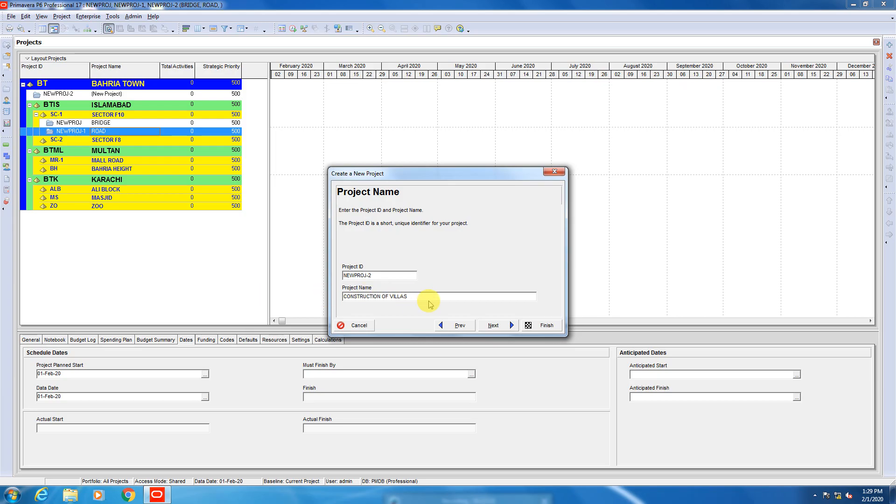
left_click(530, 325)
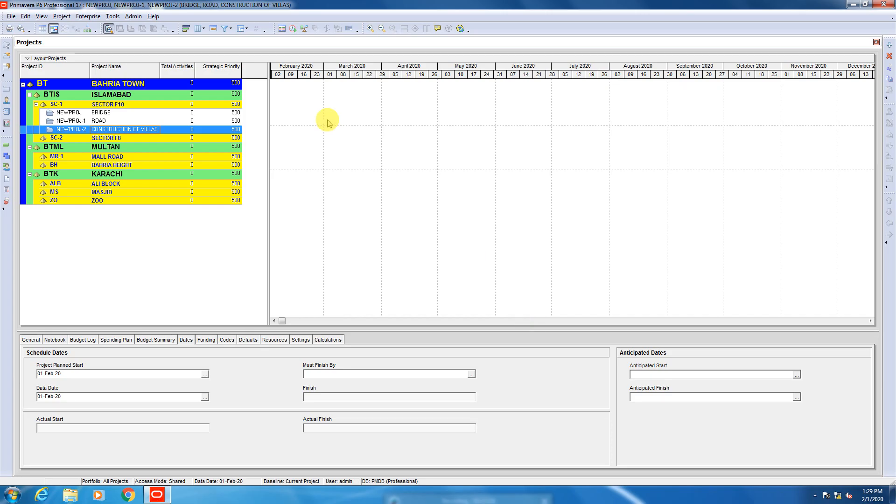
Start another new project and assign it to the ALI BLOCK EPS element under KARACHI.
left_click(8, 17)
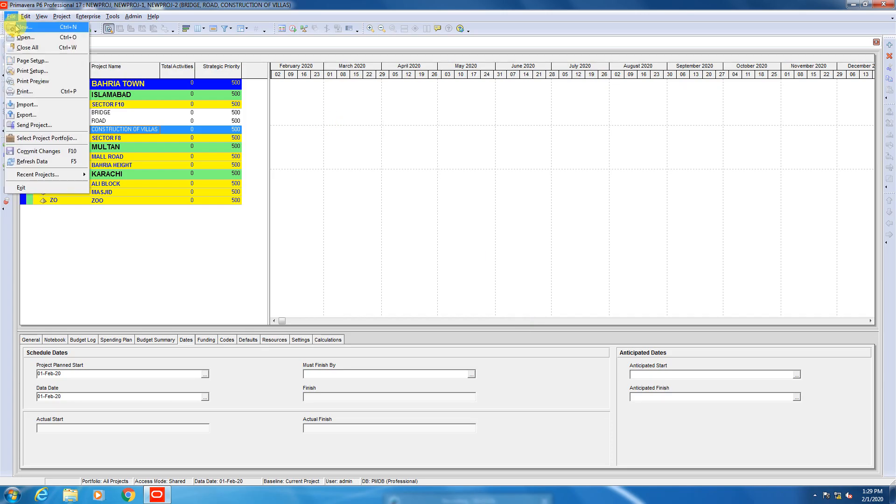
left_click(23, 27)
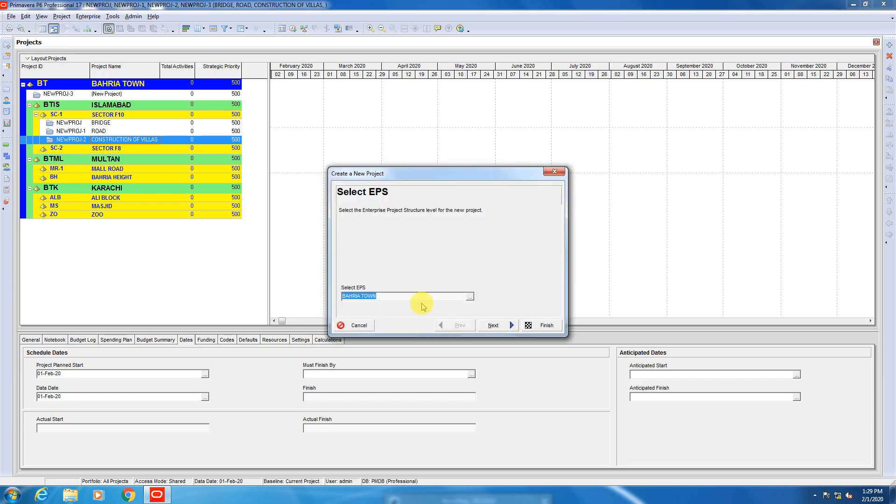
left_click(470, 297)
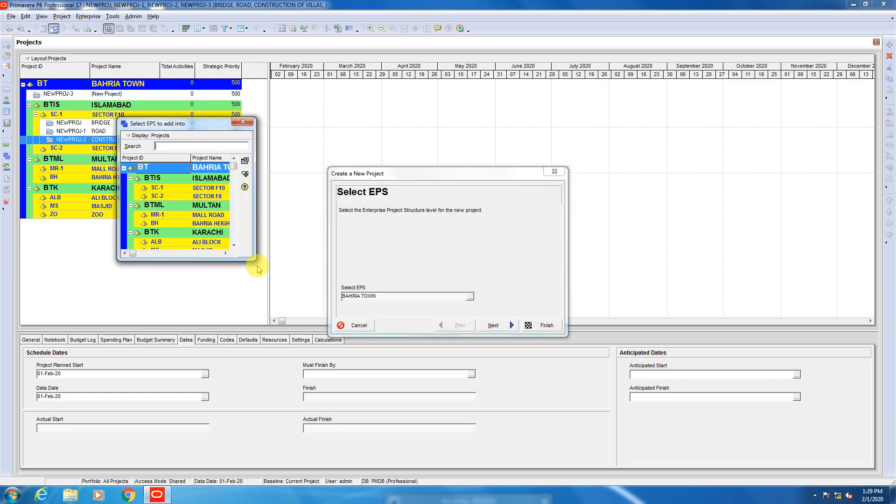
scroll(210, 239, "down", 1)
left_click(207, 232)
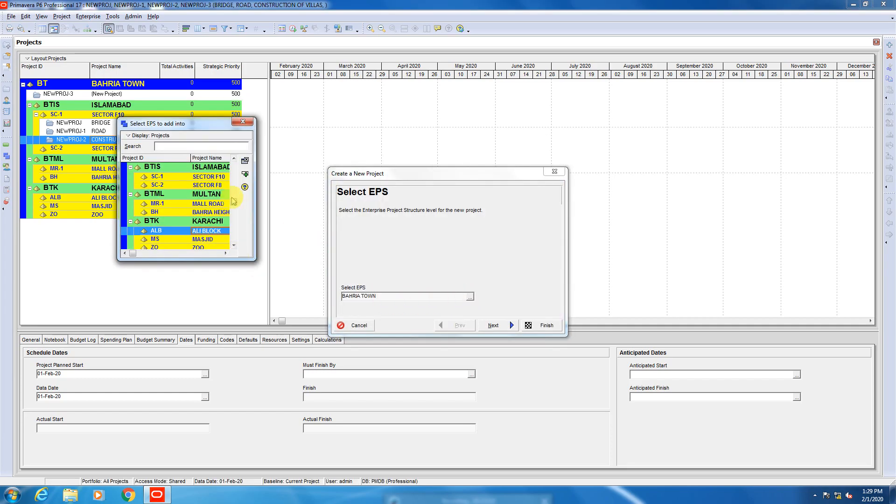
left_click(244, 175)
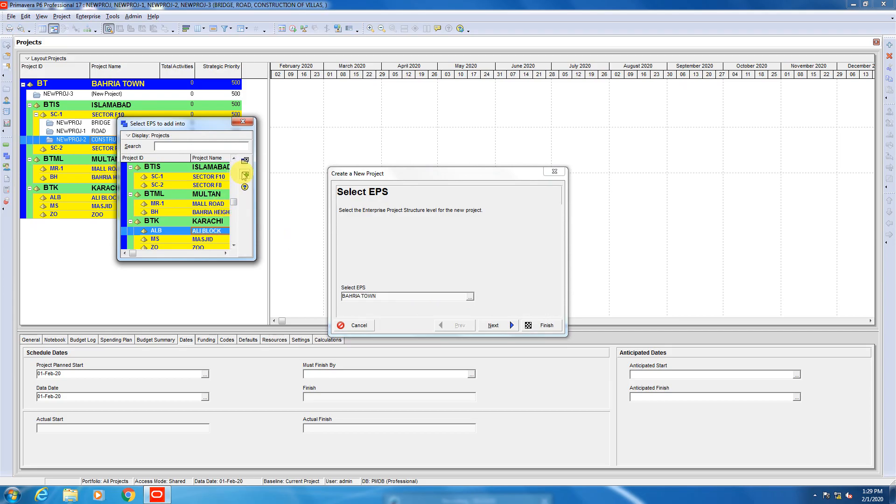
left_click(487, 329)
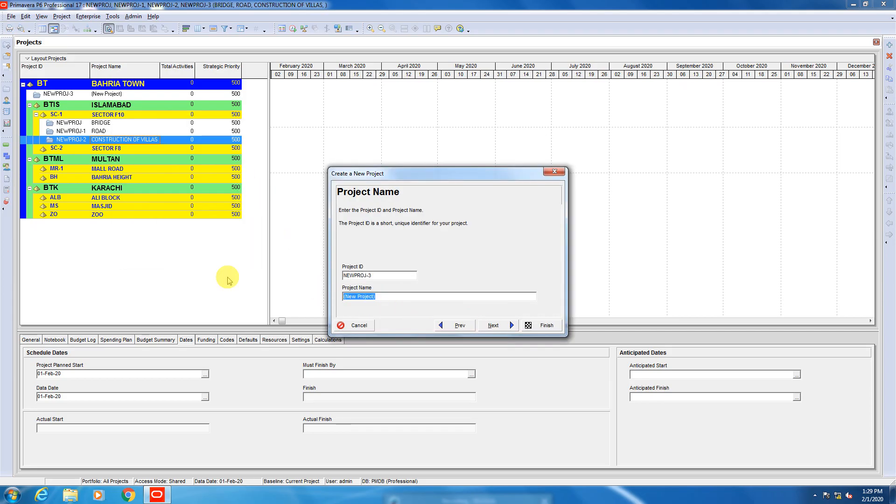
Name the new ALI BLOCK project BULDING-R93 and finish creating it with the remaining defaults.
type("BULDIN")
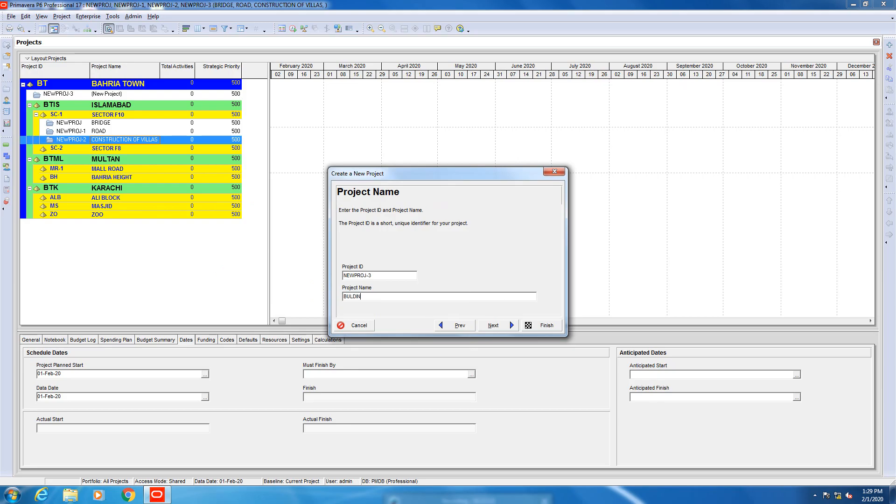
type("G-R93")
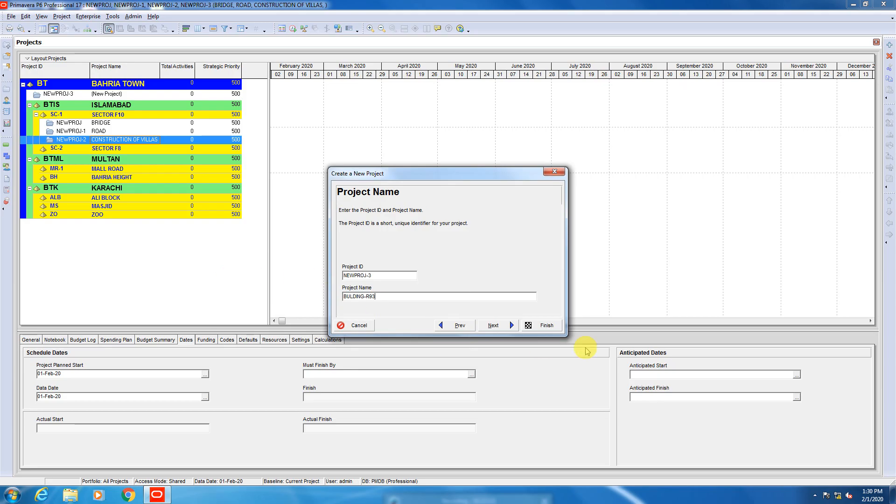
left_click(532, 325)
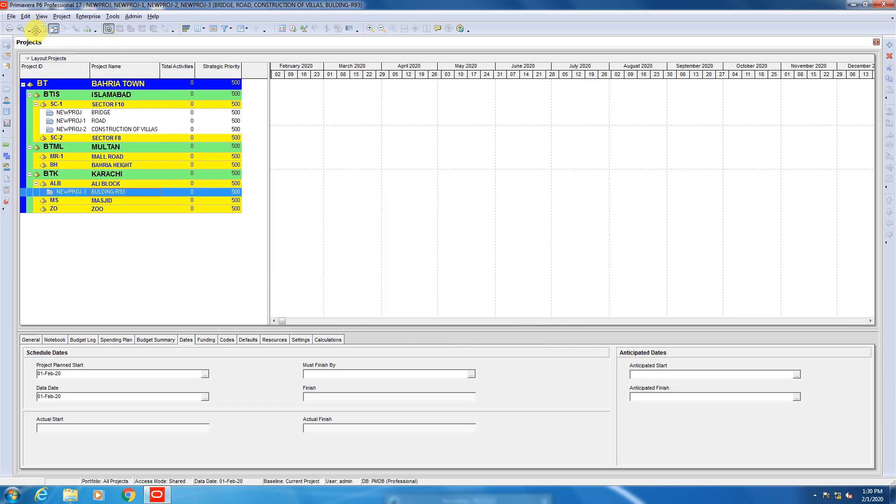
Create another project named BUILDING R-95 under the ALI BLOCK EPS element, keeping the default project ID and dates.
left_click(13, 20)
left_click(24, 26)
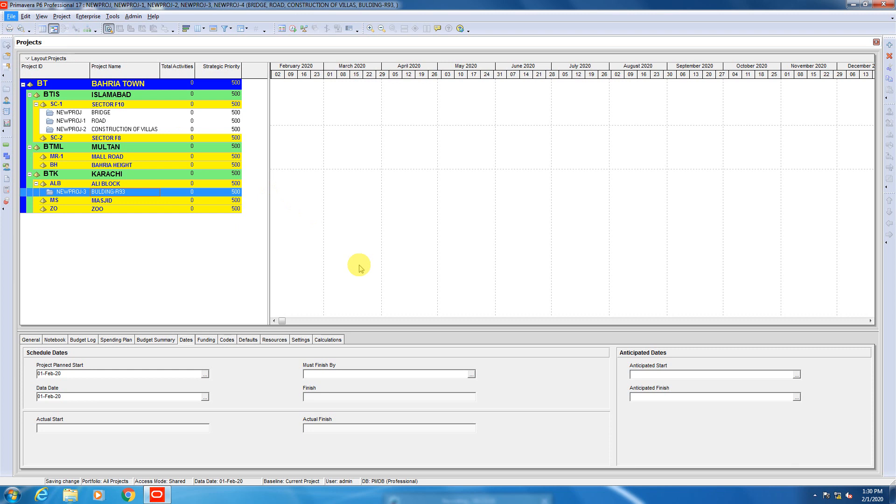
left_click(470, 296)
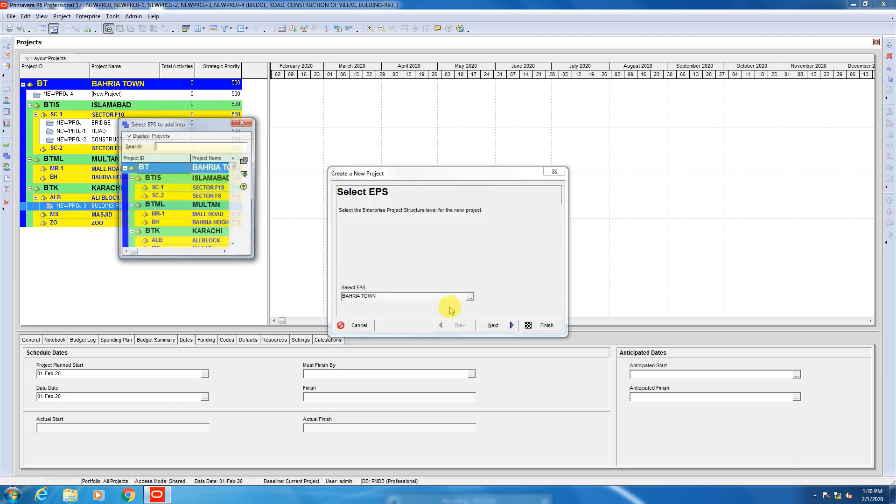
double_click(182, 241)
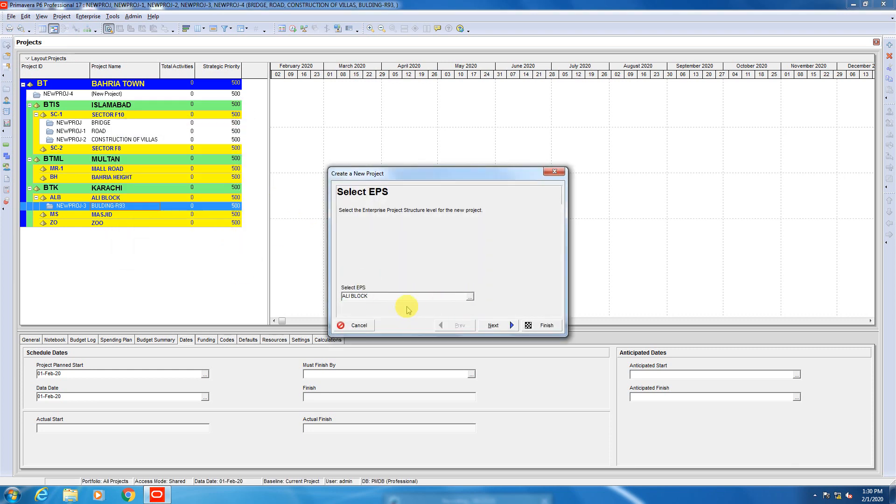
left_click(493, 325)
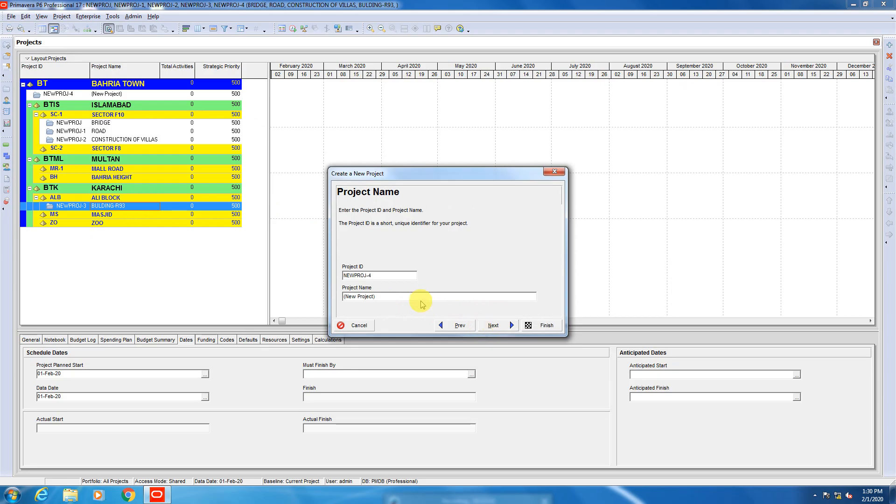
left_click_drag(413, 296, 238, 282)
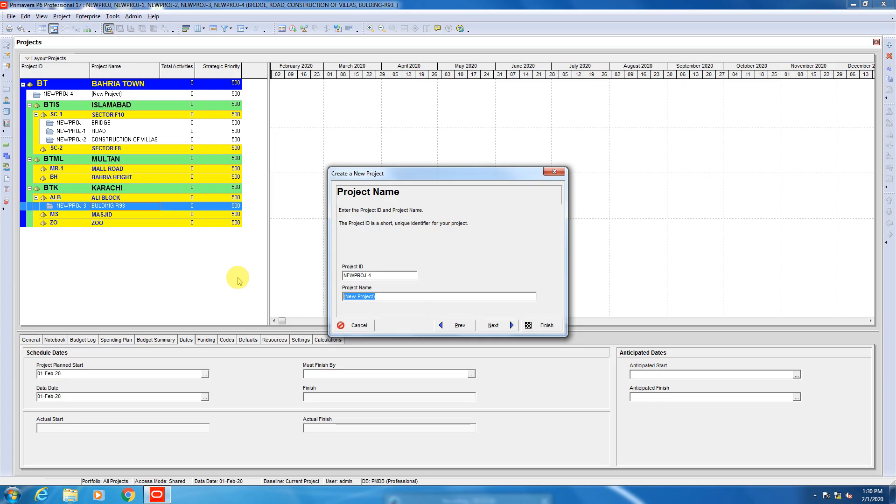
type("BU")
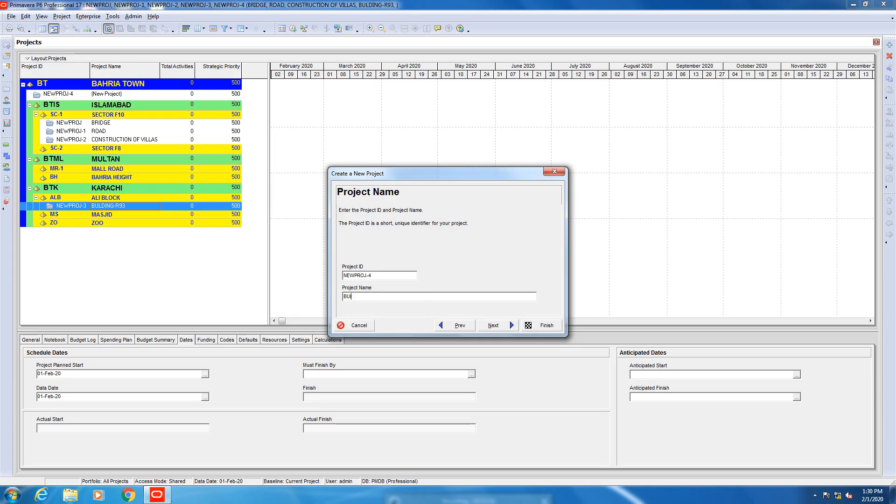
type("ILDING R-95")
left_click(541, 325)
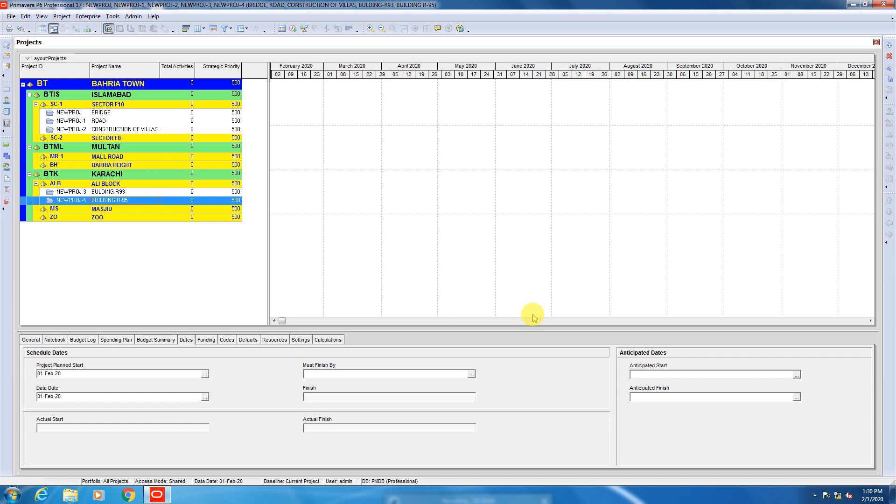
left_click(97, 130)
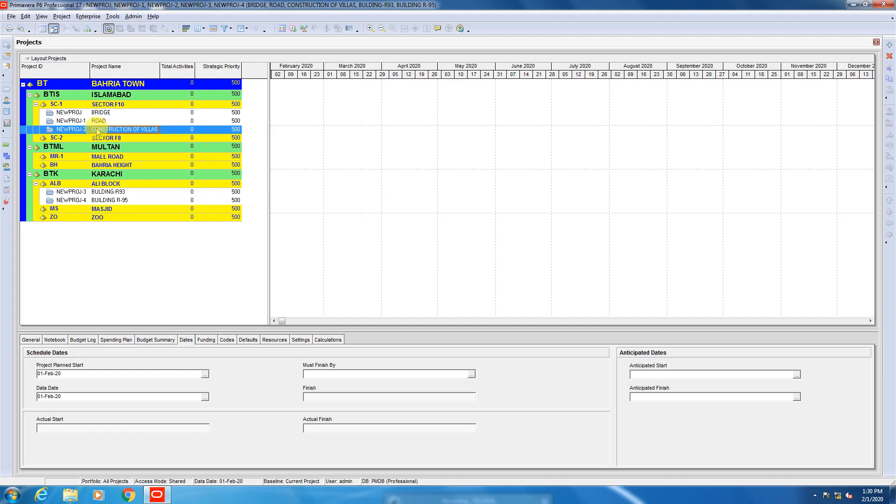
right_click(98, 131)
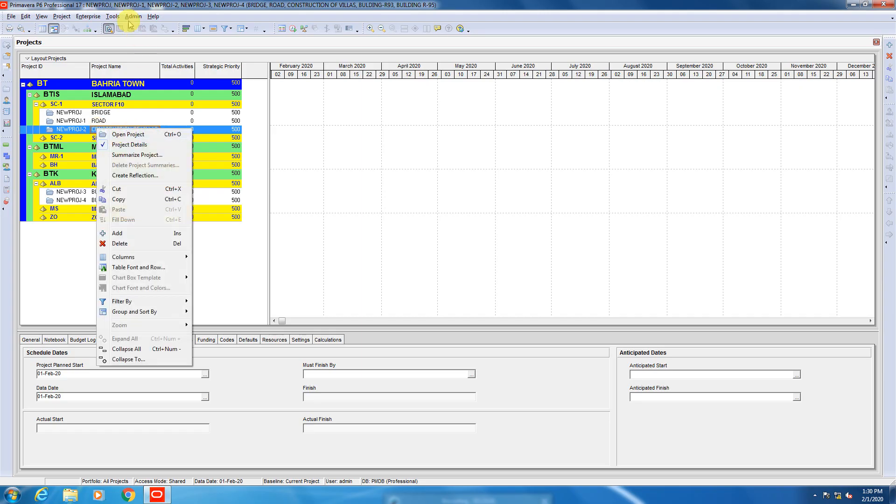
left_click(88, 16)
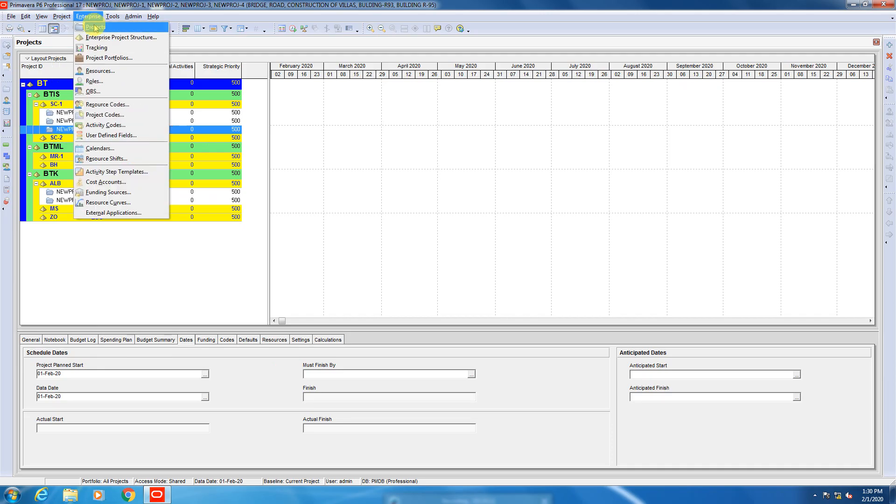
left_click(96, 27)
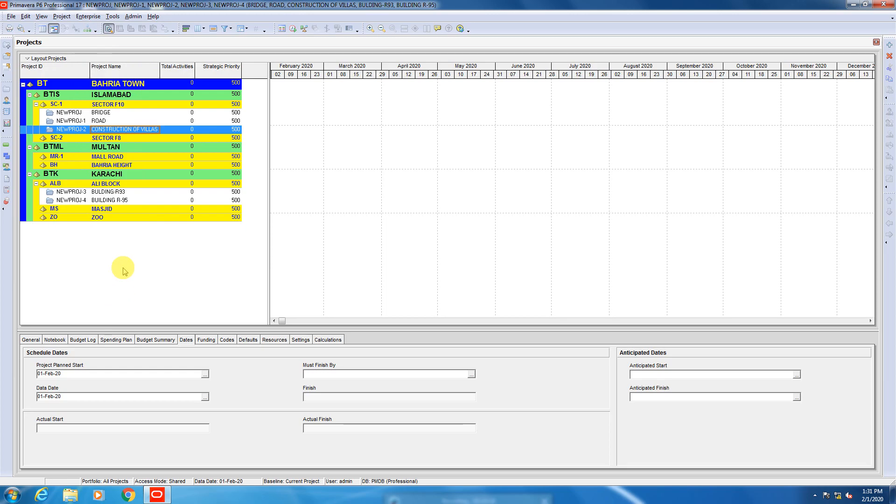
left_click(11, 17)
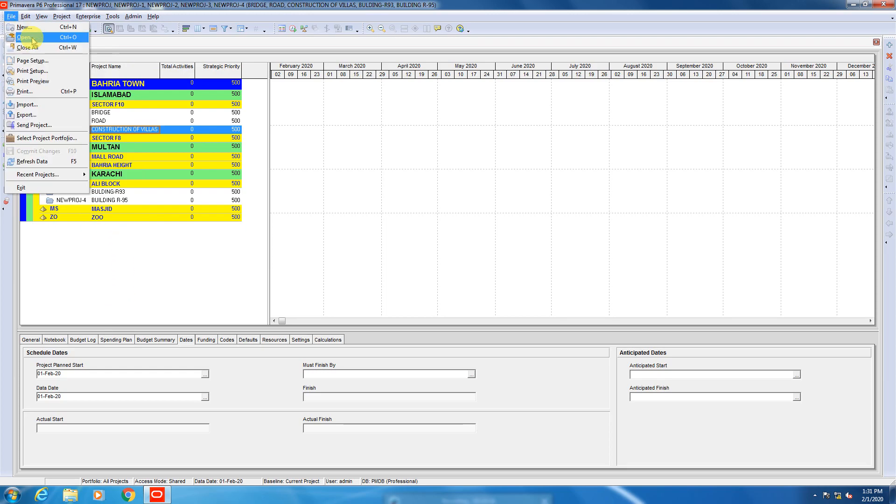
left_click(140, 290)
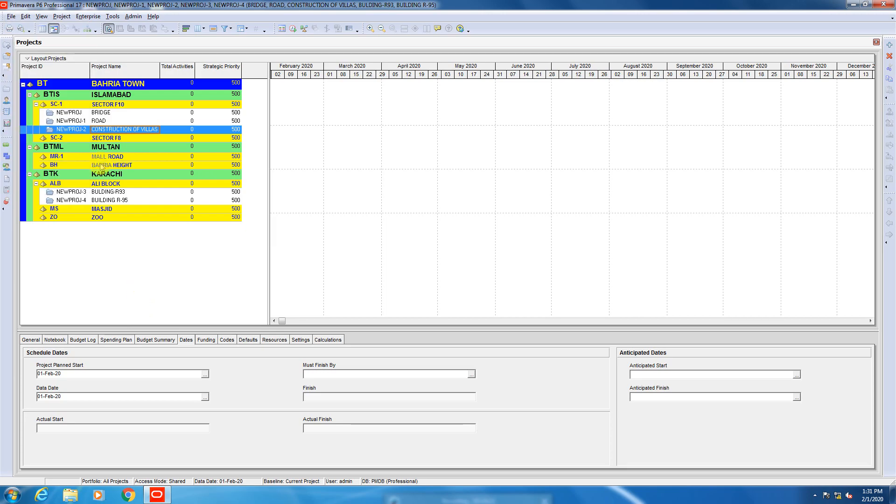
Open the CONSTRUCTION OF VILLAS project and enlarge its activity table in both height and width.
right_click(110, 132)
left_click(112, 135)
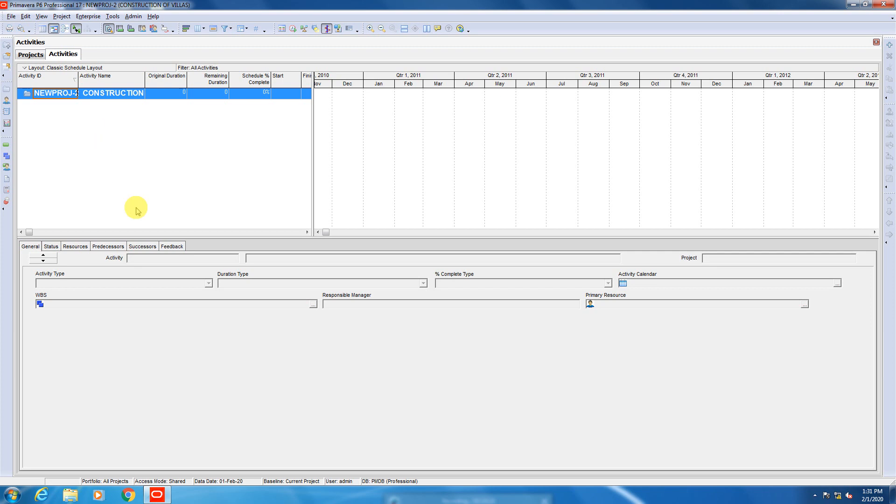
left_click_drag(190, 237, 215, 299)
left_click_drag(317, 172, 342, 174)
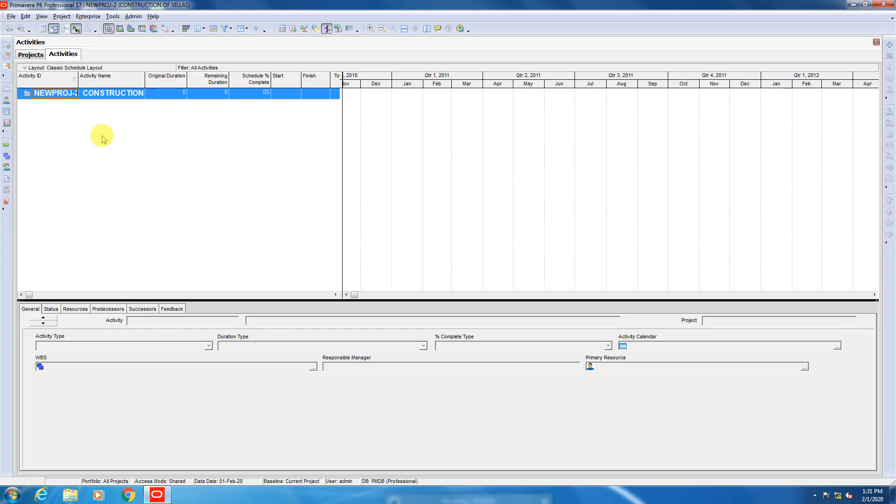
Add two activities named A and B to the CONSTRUCTION OF VILLAS project, keeping the default activity IDs.
left_click(889, 46)
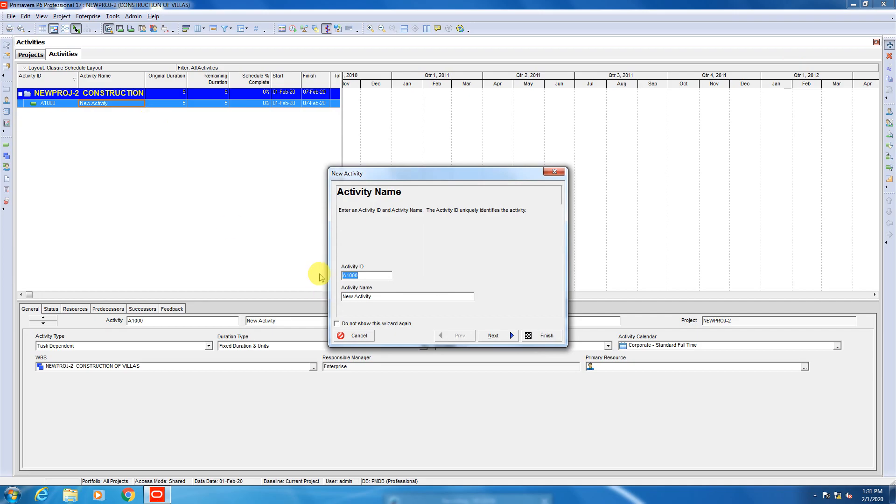
left_click_drag(394, 296, 169, 300)
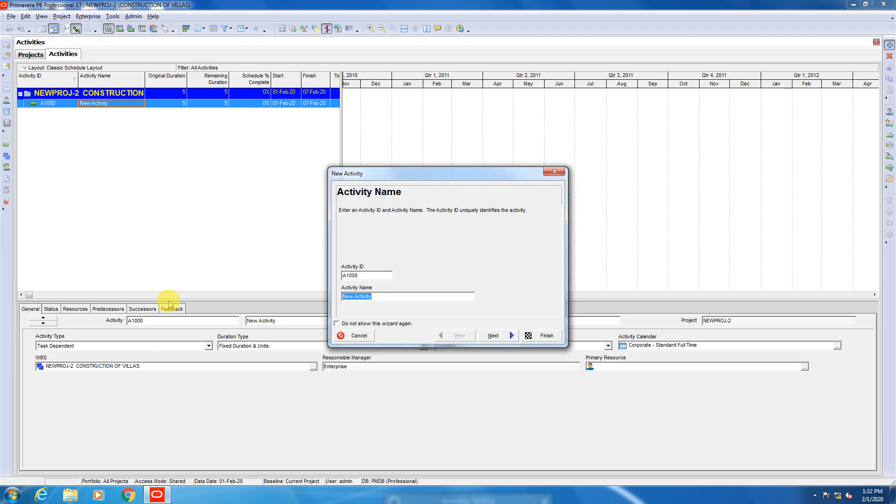
type("A")
left_click(543, 336)
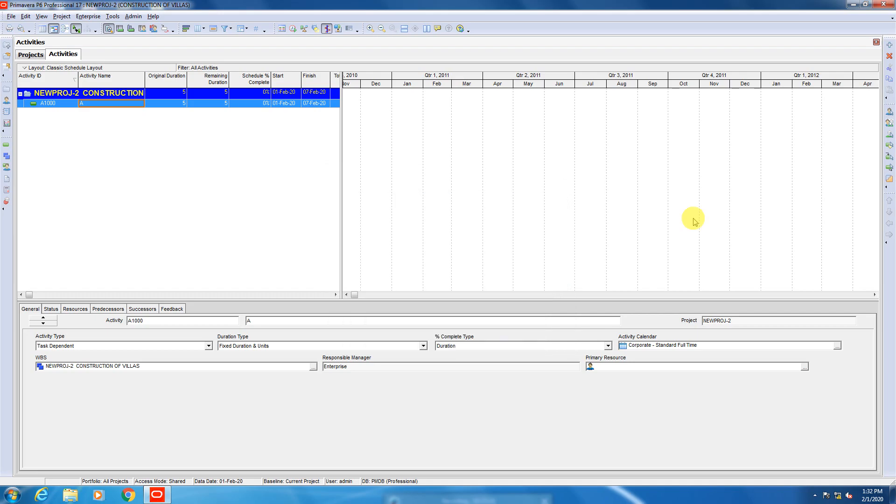
left_click(890, 45)
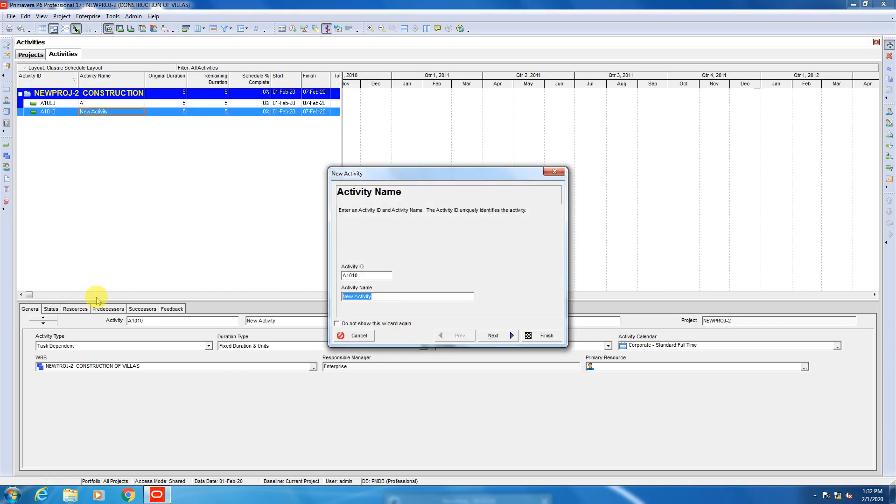
type("B")
left_click(542, 336)
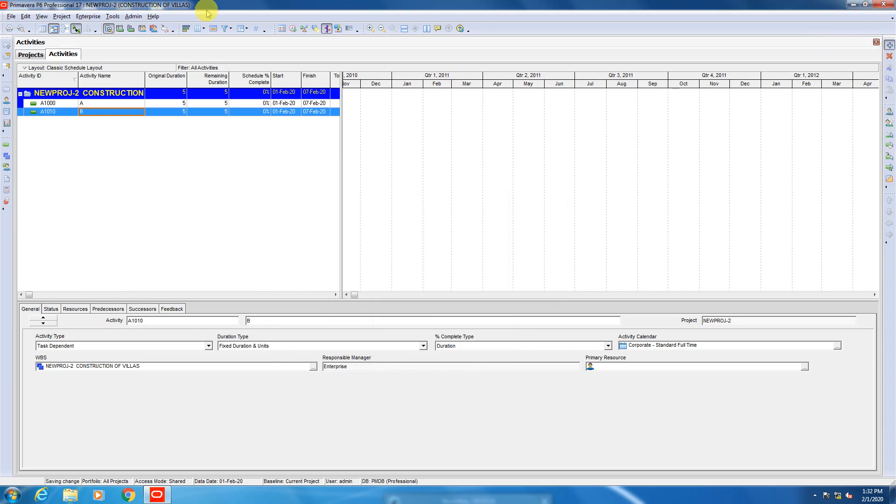
Add two more activities named C and D to the project, keeping the default activity IDs and remaining settings.
key("Insert")
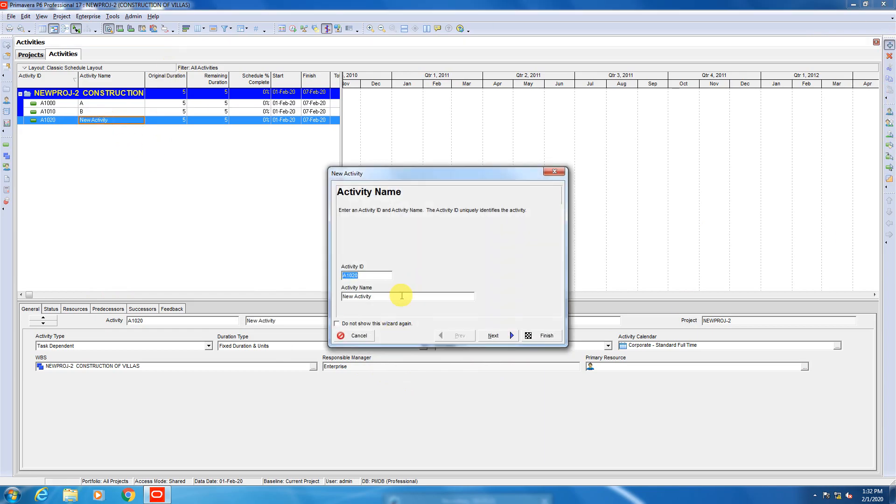
key("Tab")
type("C")
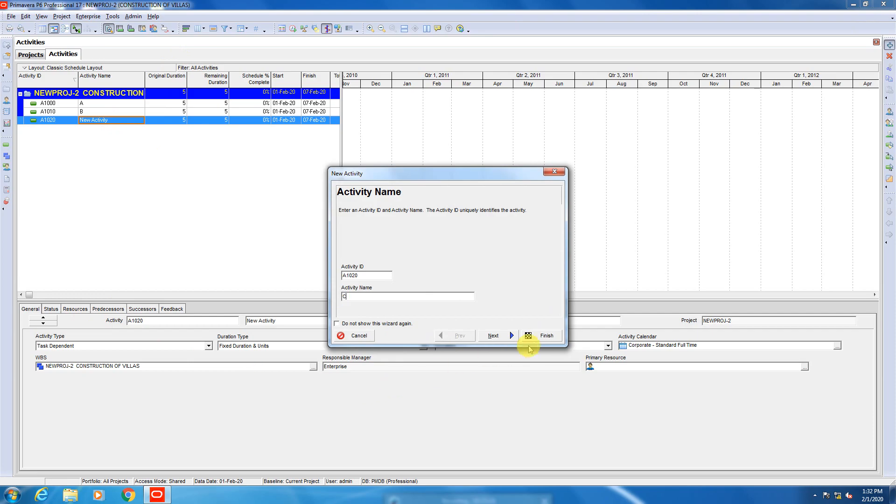
left_click(541, 337)
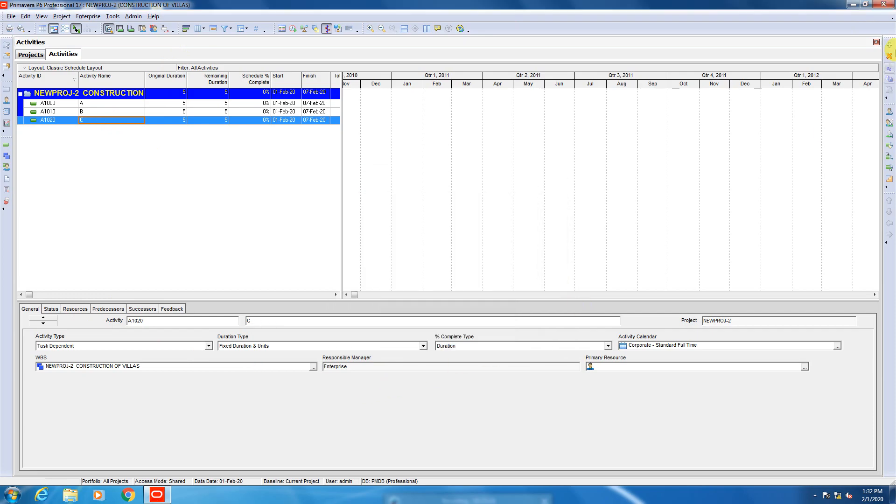
left_click(890, 47)
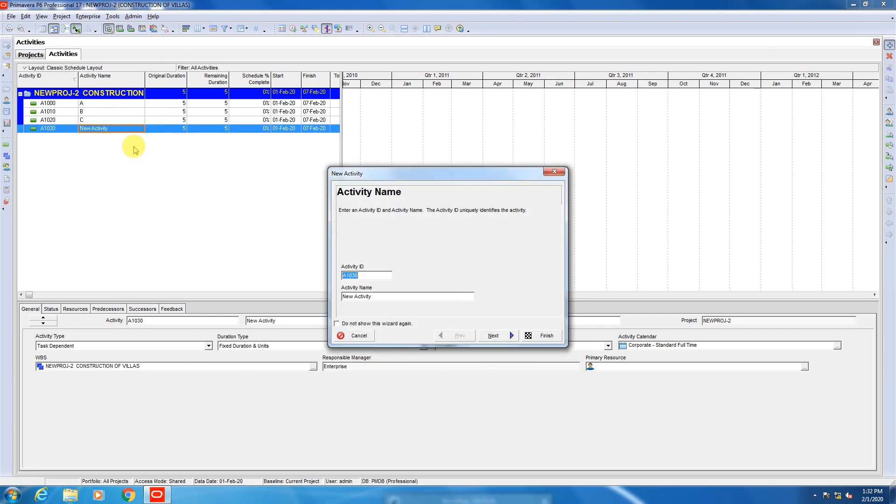
key("Tab")
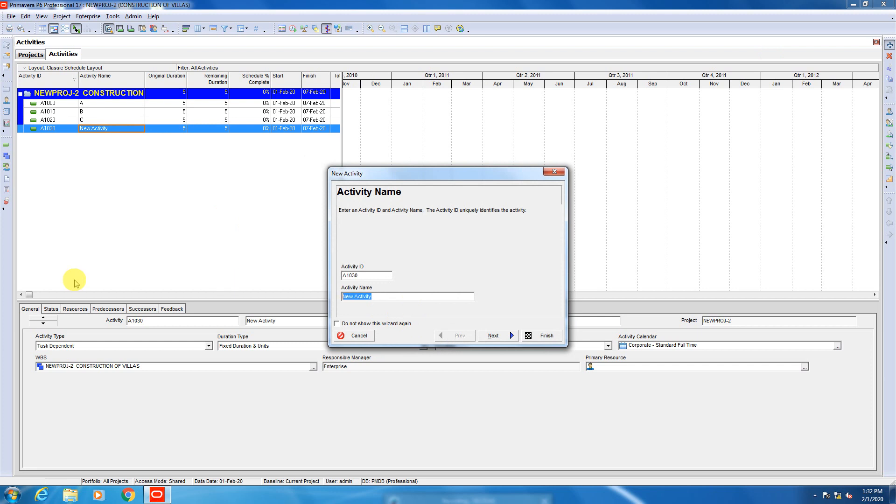
type("D")
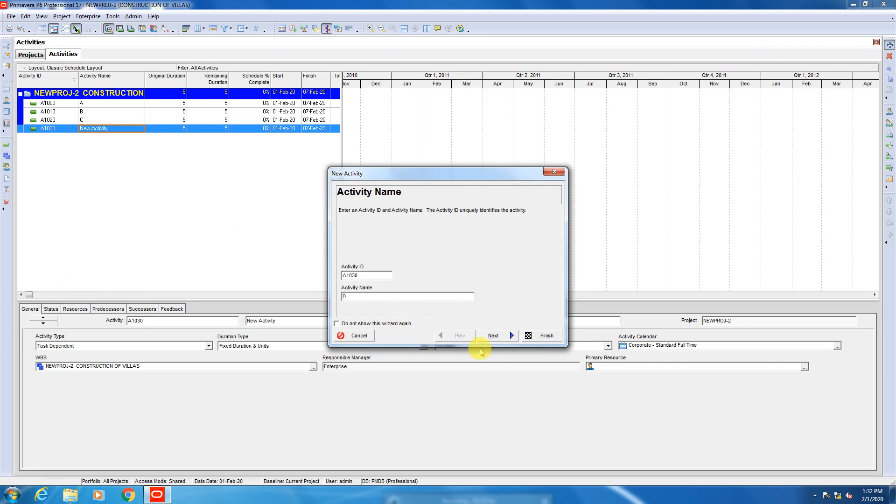
left_click(548, 338)
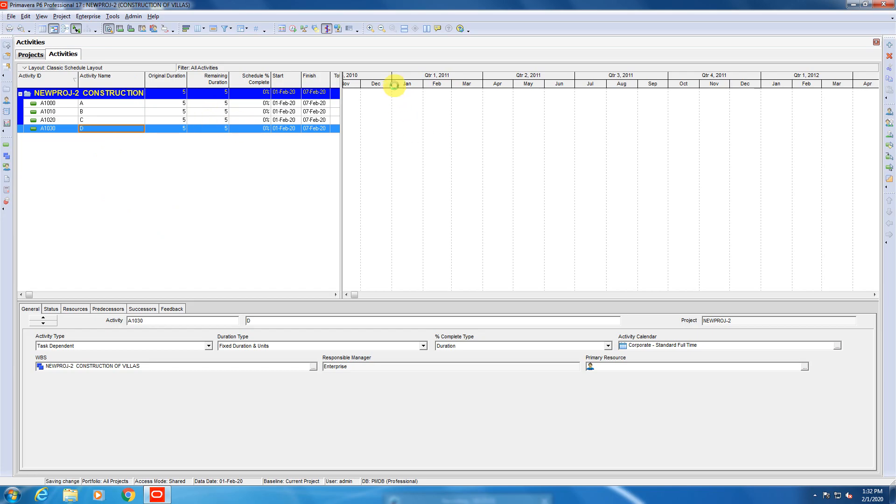
Schedule the CONSTRUCTION OF VILLAS project and stretch the Gantt chart's timescale.
key("F9")
left_click(532, 211)
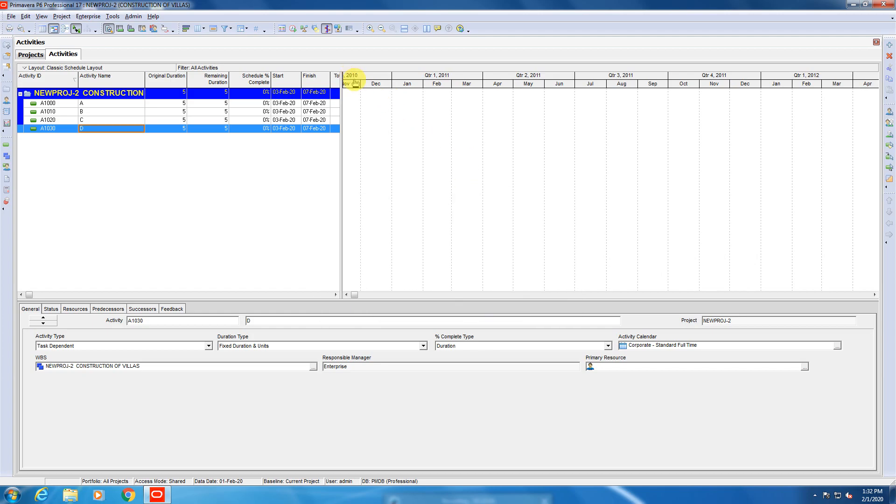
mouse_move(357, 86)
left_mouse_down()
mouse_move(537, 96)
mouse_move(366, 75)
left_mouse_up()
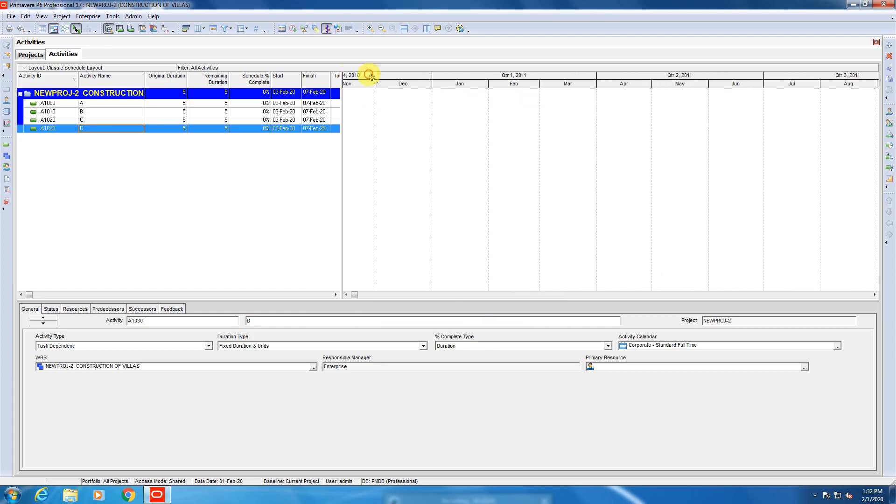
left_click(145, 120)
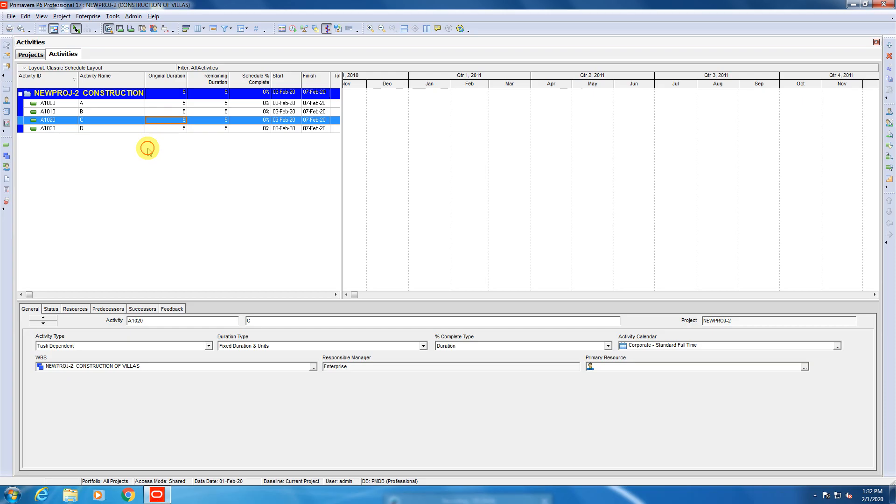
left_click(151, 129)
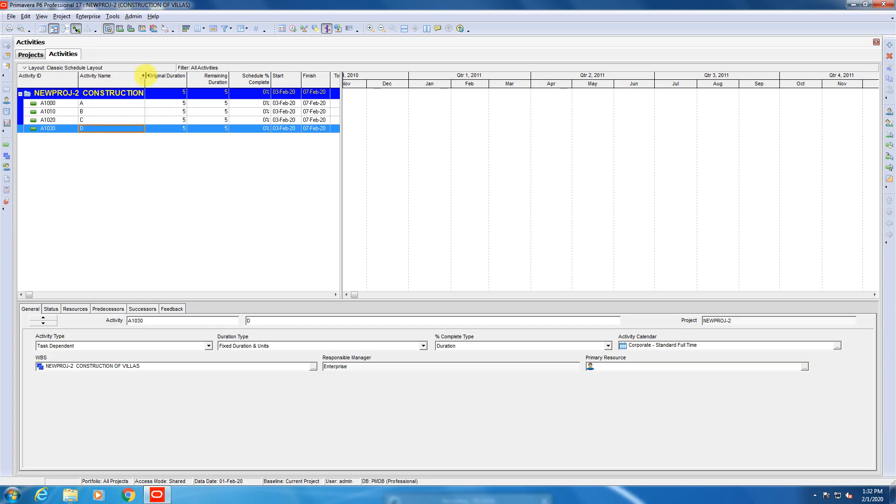
Narrow the Activity Name column, widen the Remaining Duration column and reduce the activity table's width beside the Gantt chart.
left_click_drag(145, 76, 135, 76)
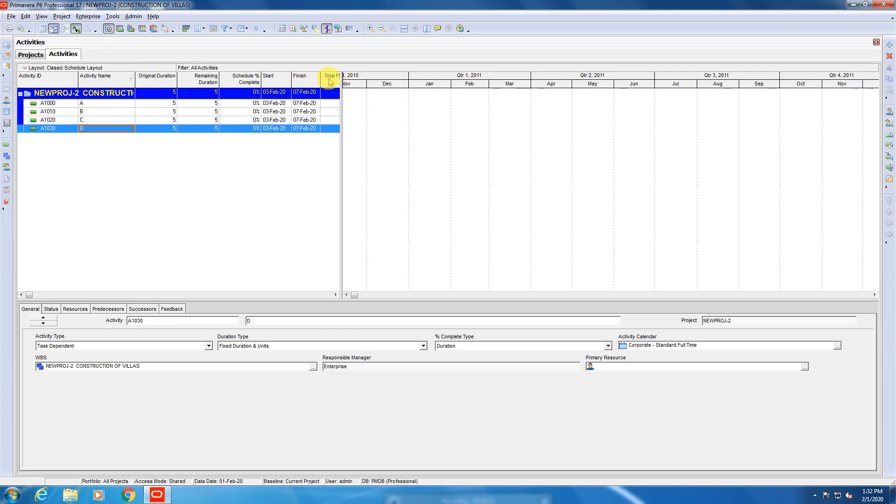
left_click_drag(340, 80, 414, 88)
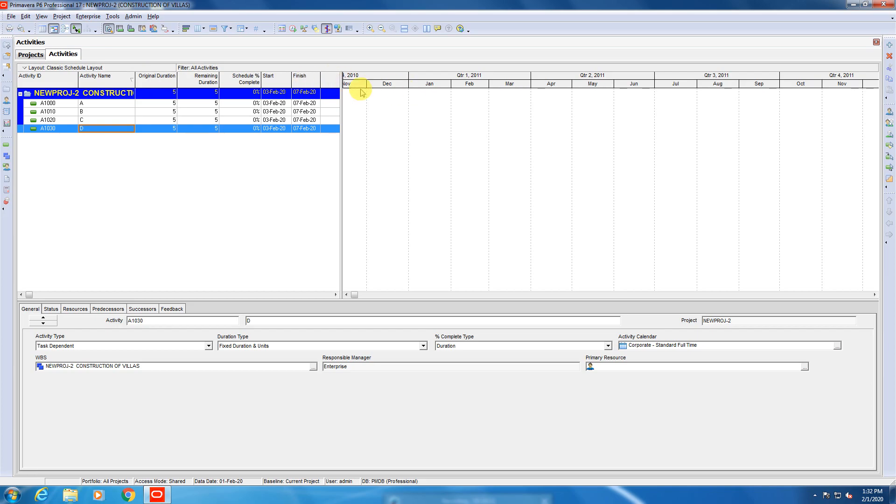
left_click_drag(339, 88, 202, 84)
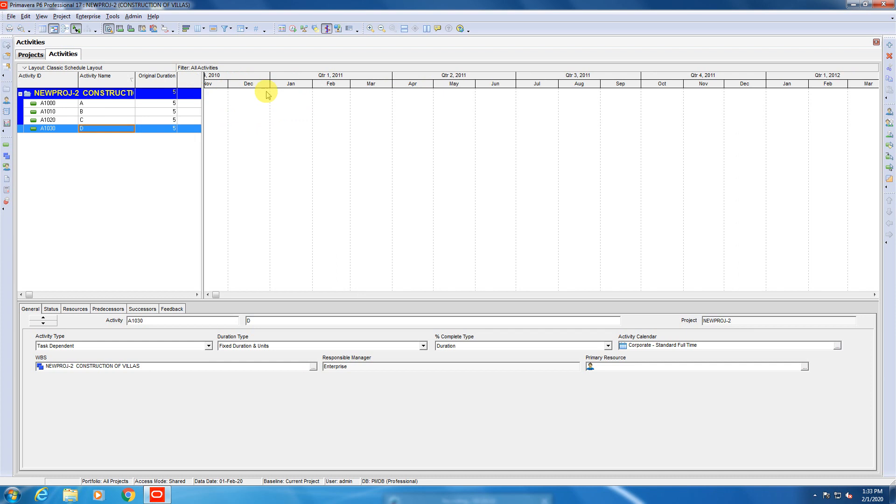
left_click_drag(202, 81, 266, 80)
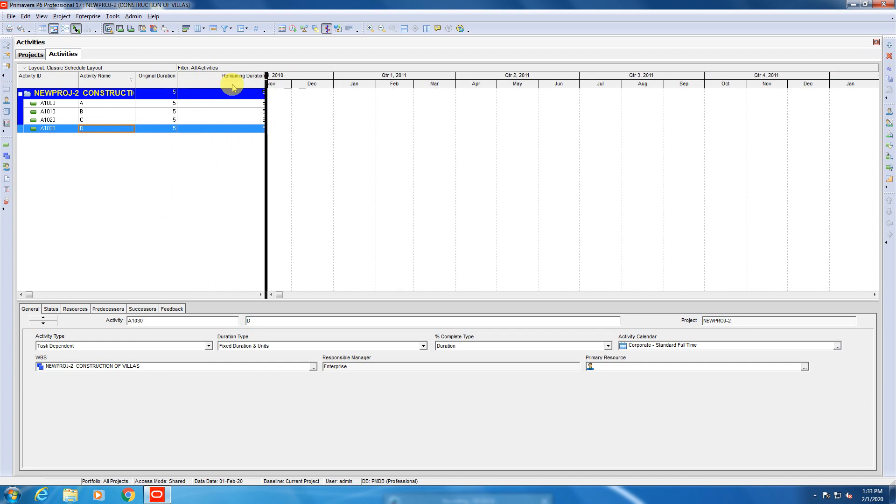
left_click_drag(267, 80, 245, 89)
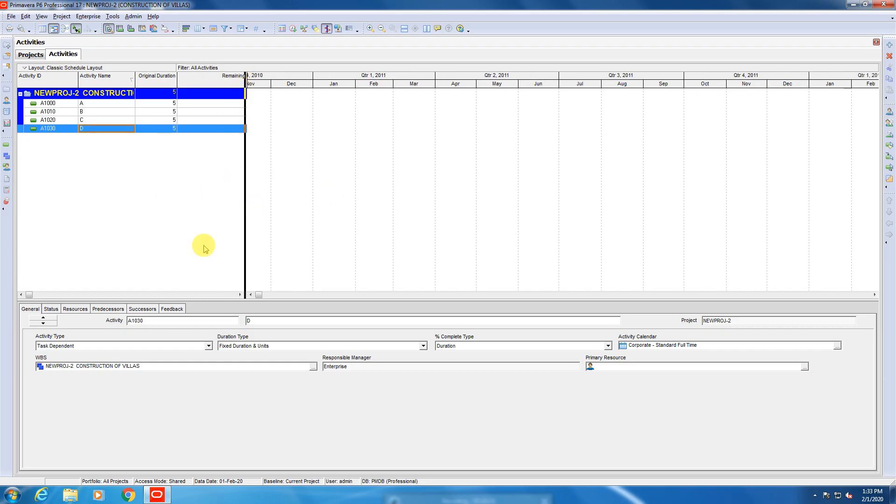
Delete activity D and reschedule the CONSTRUCTION OF VILLAS project with its existing data date.
key("Delete")
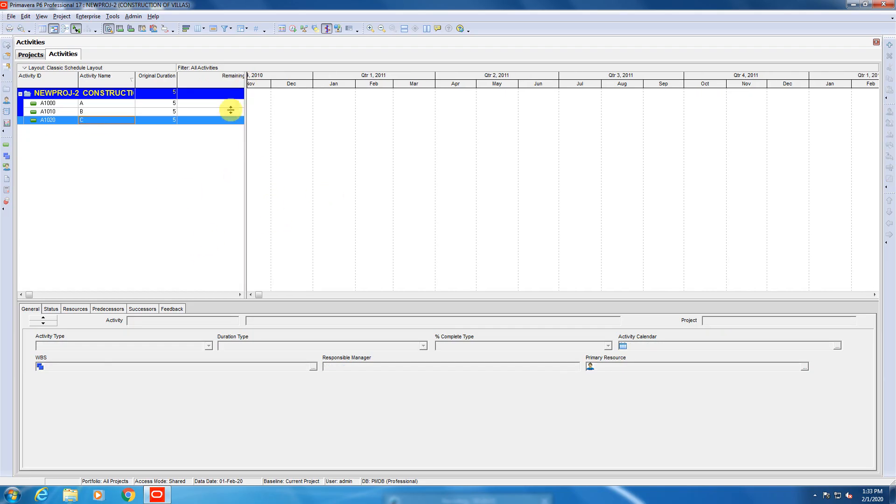
left_click_drag(248, 82, 308, 79)
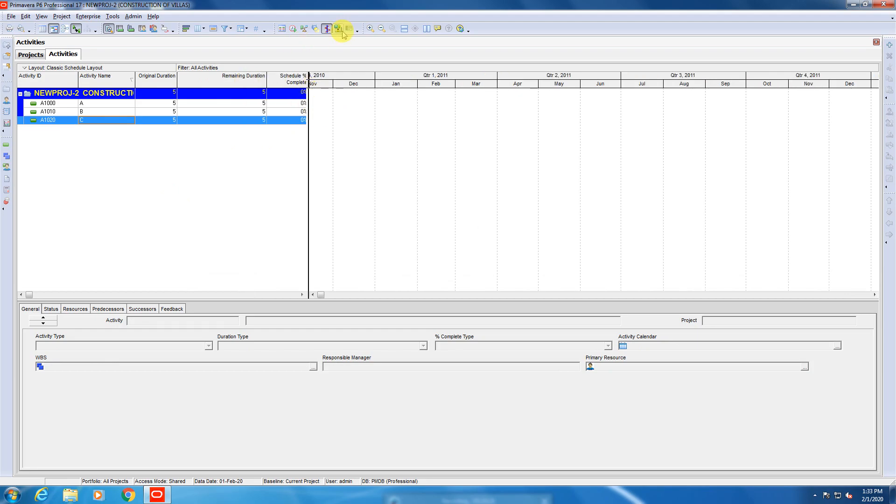
left_click(293, 28)
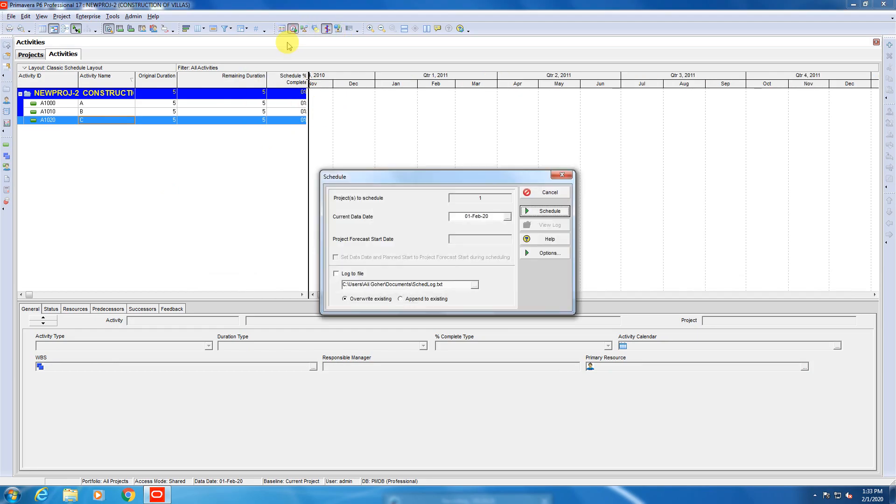
left_click(537, 211)
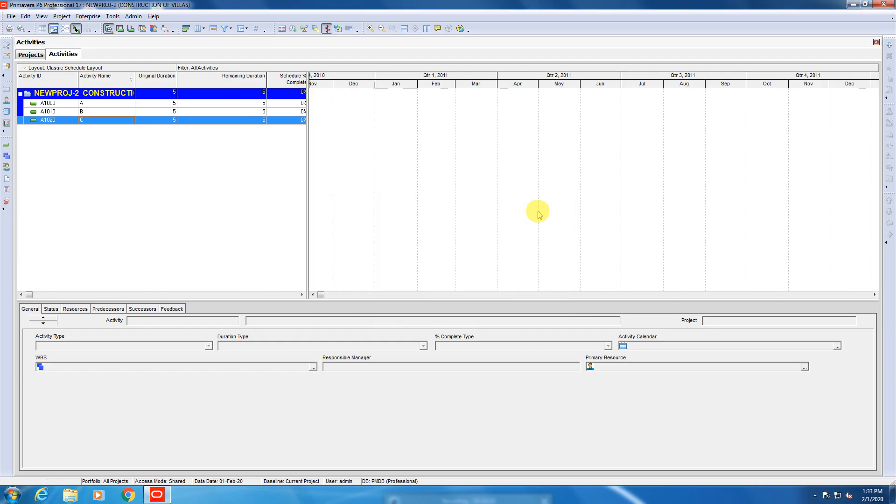
Select activity A and slightly narrow the Remaining Duration column in the activity table.
left_click(69, 111)
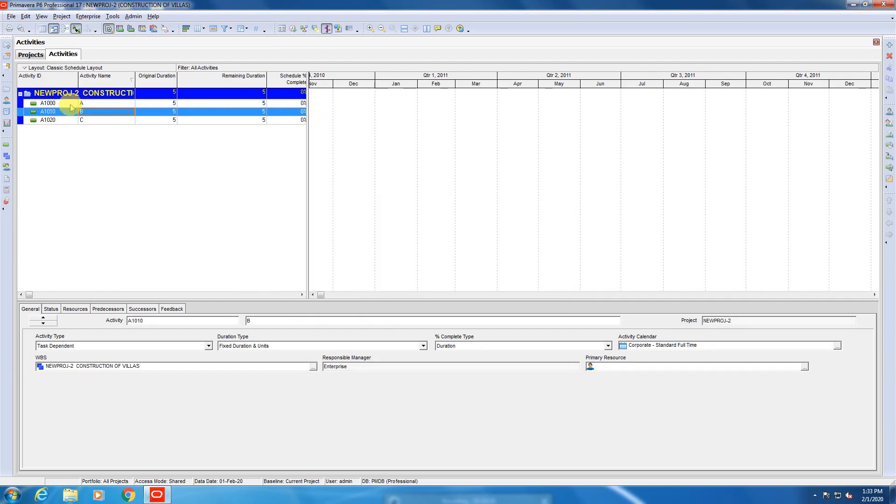
left_click(72, 102)
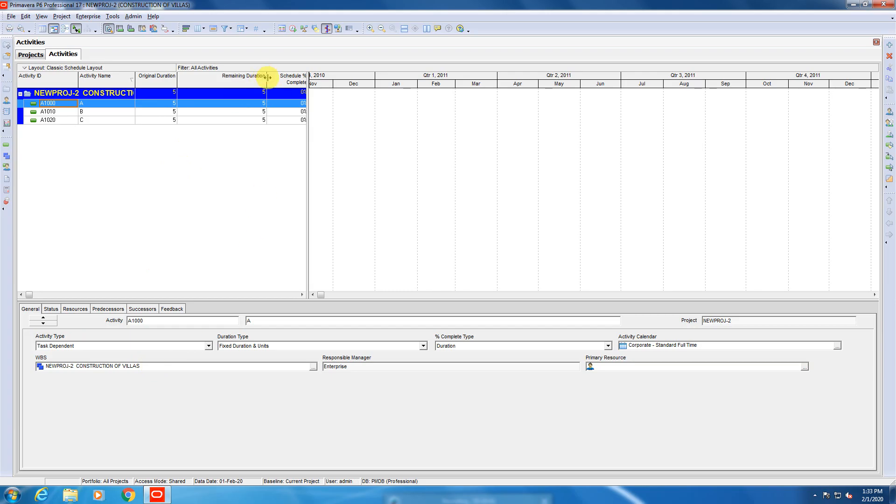
left_click_drag(266, 78, 247, 79)
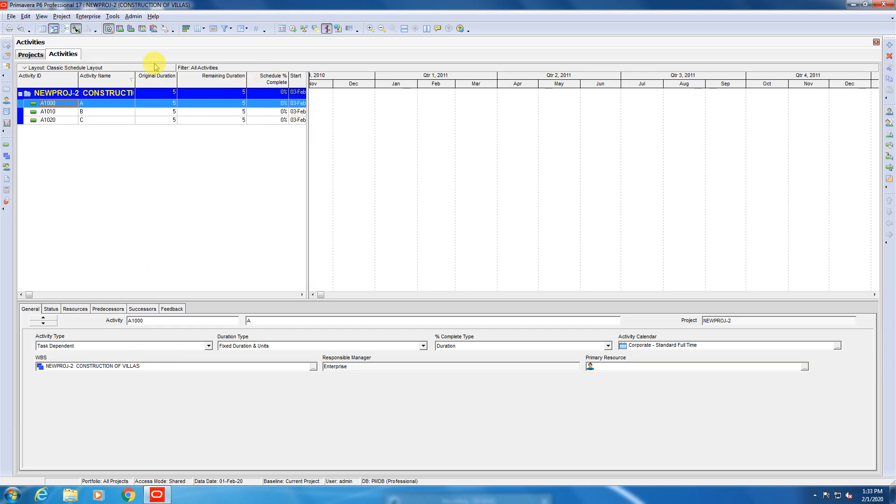
View the activity usage spreadsheet, activity usage profile and resource usage spreadsheet below the activity table, ending on the activity details.
left_click(120, 30)
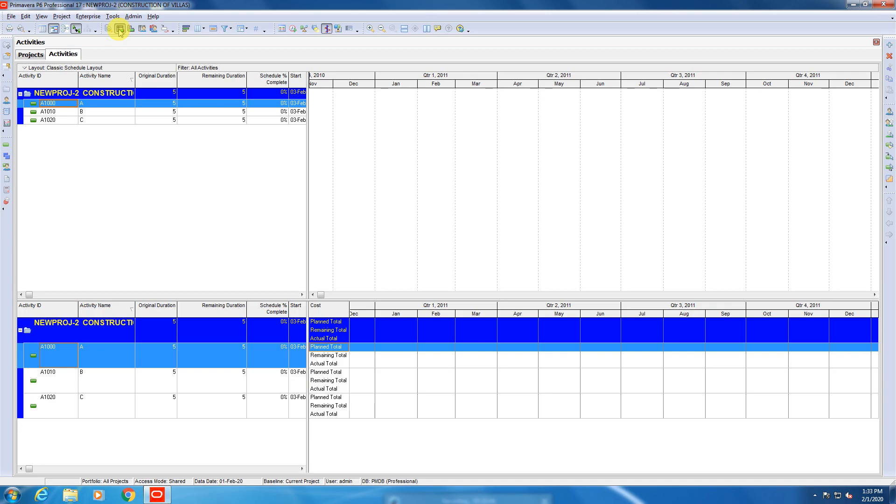
left_click(120, 29)
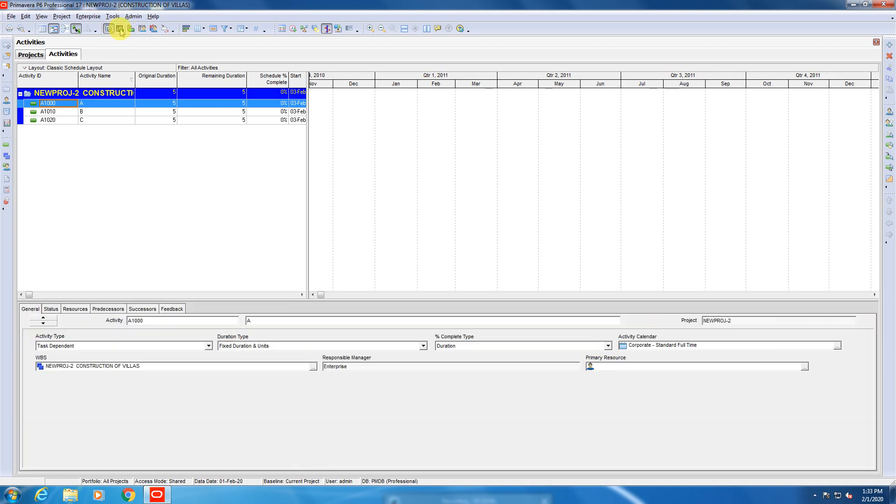
left_click(131, 29)
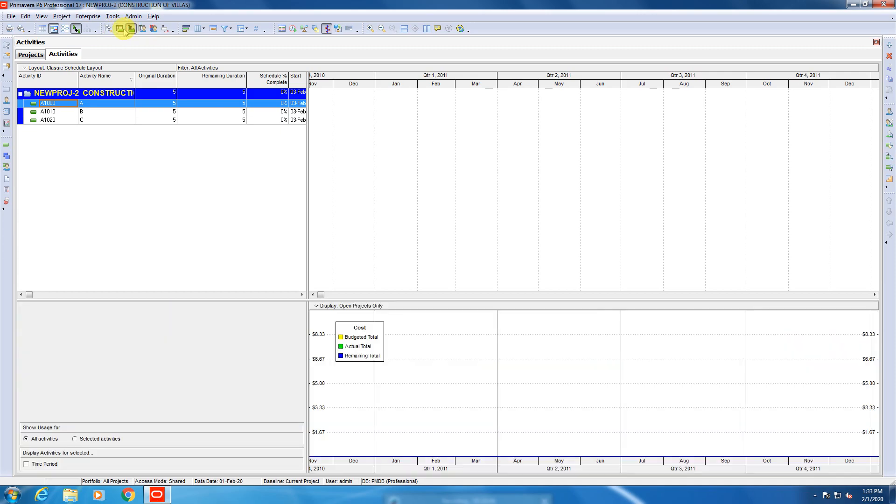
left_click(110, 31)
left_click(142, 29)
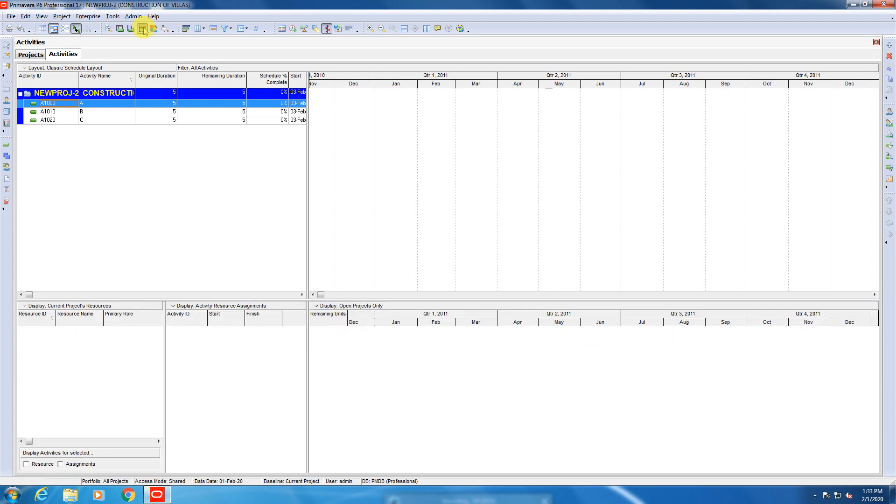
left_click(109, 29)
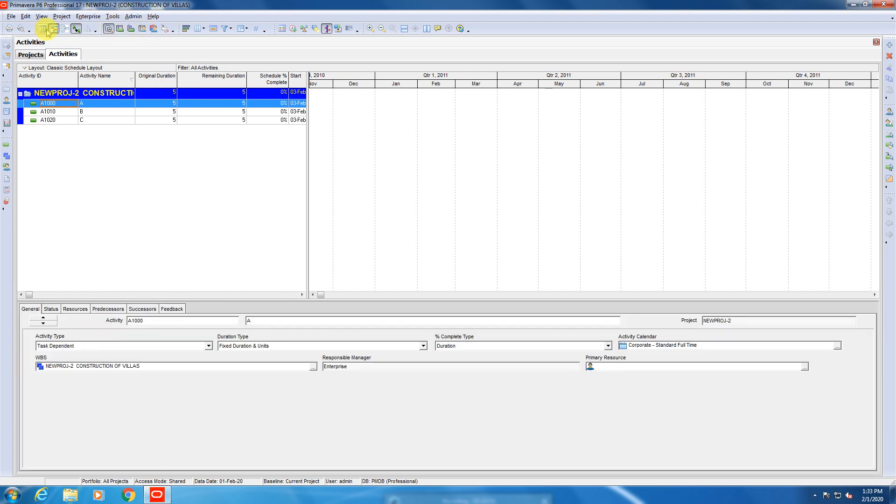
View the project's activities as an activity network and return to the Gantt chart view.
left_click(65, 29)
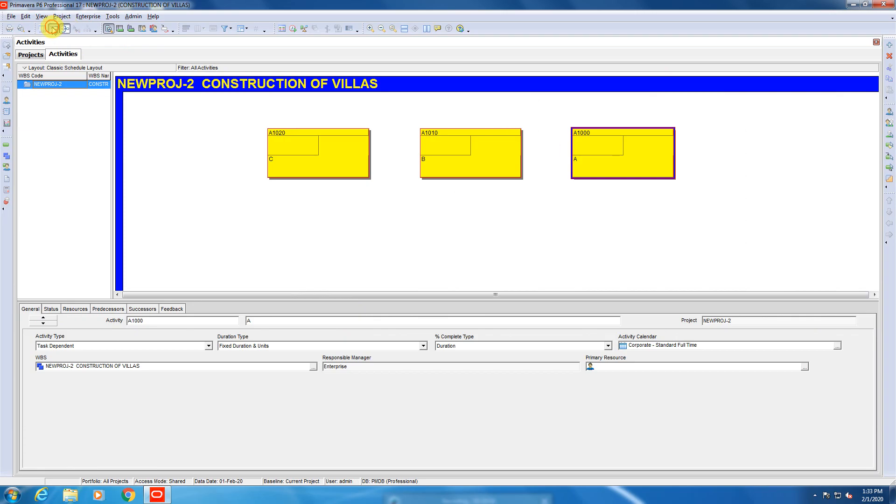
left_click(53, 29)
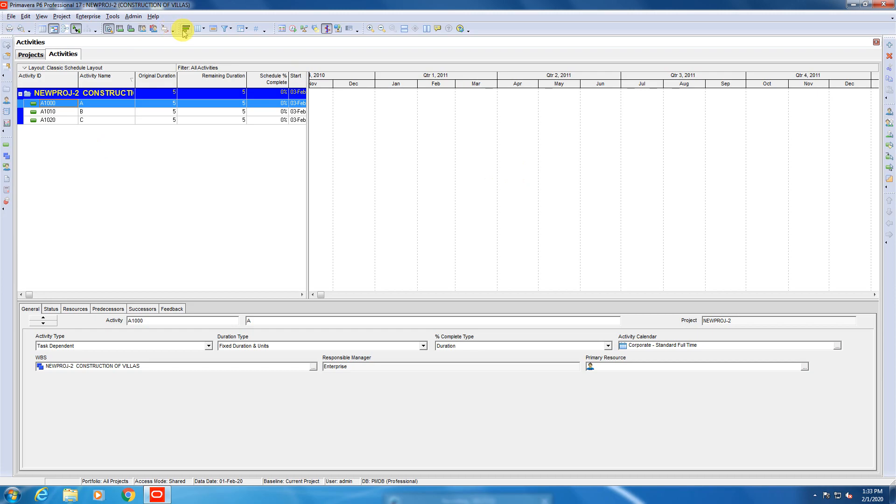
Launch Visualizer for the open project and decline exiting Primavera P6.
left_click(283, 29)
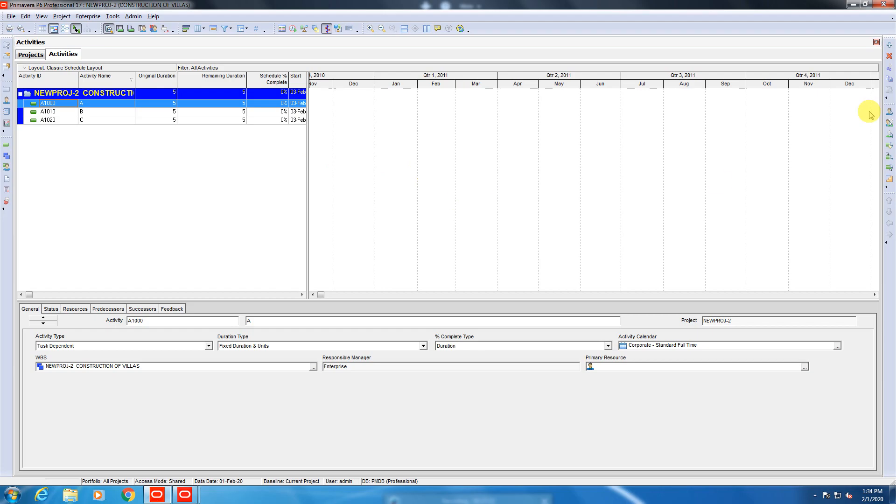
left_click(884, 5)
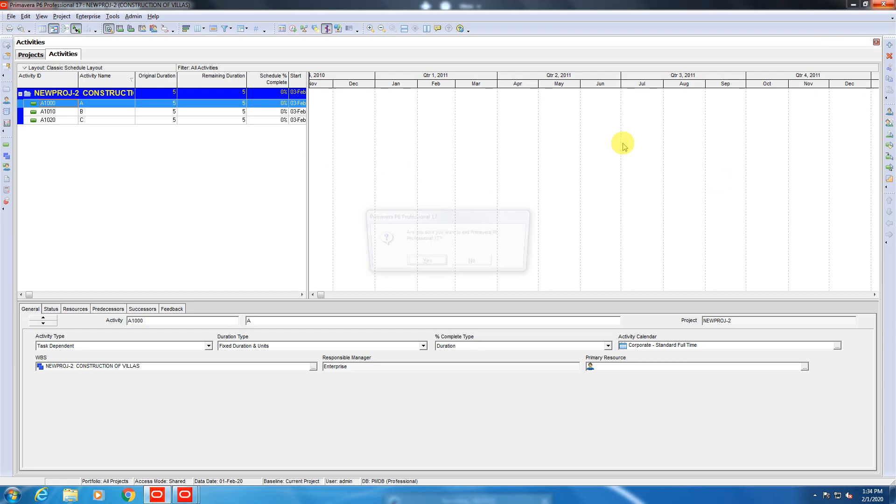
left_click(472, 263)
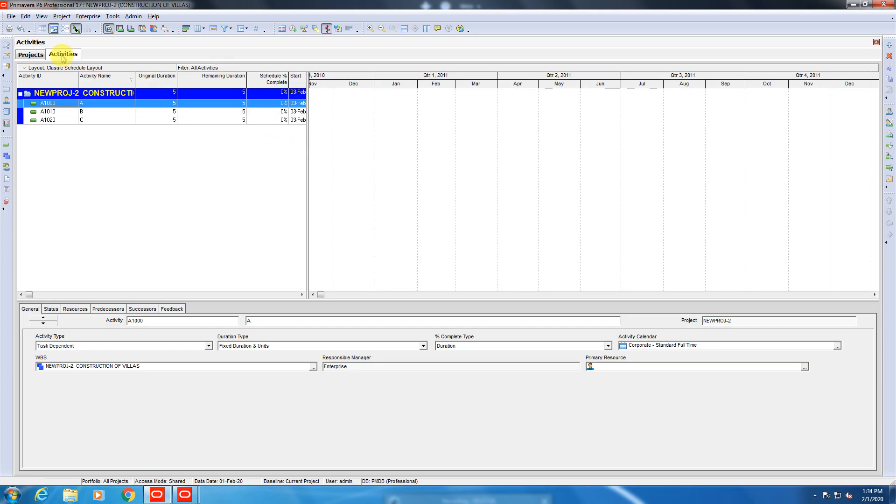
Close the CONSTRUCTION OF VILLAS project and reopen it from the project list.
left_click(11, 16)
left_click(24, 45)
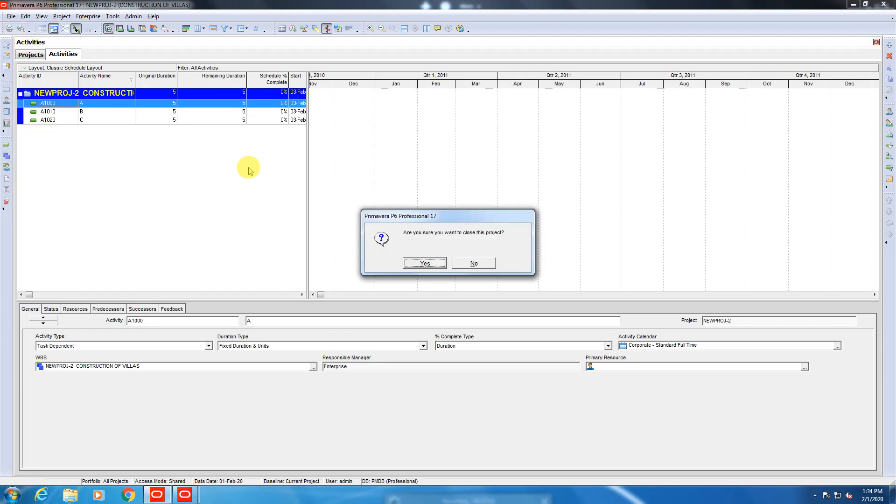
left_click(416, 262)
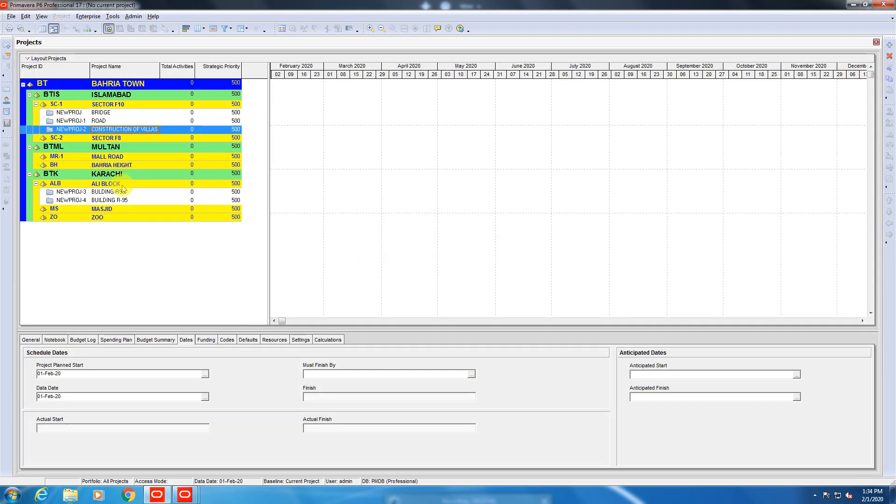
right_click(75, 130)
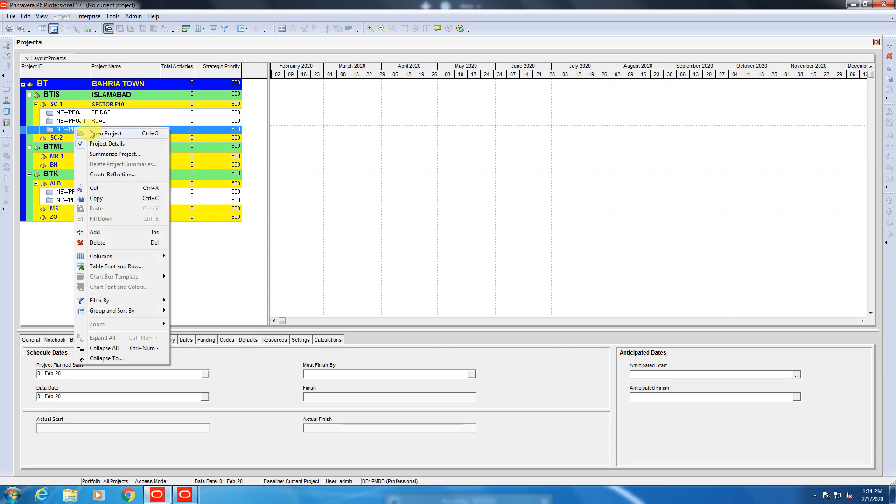
left_click(95, 134)
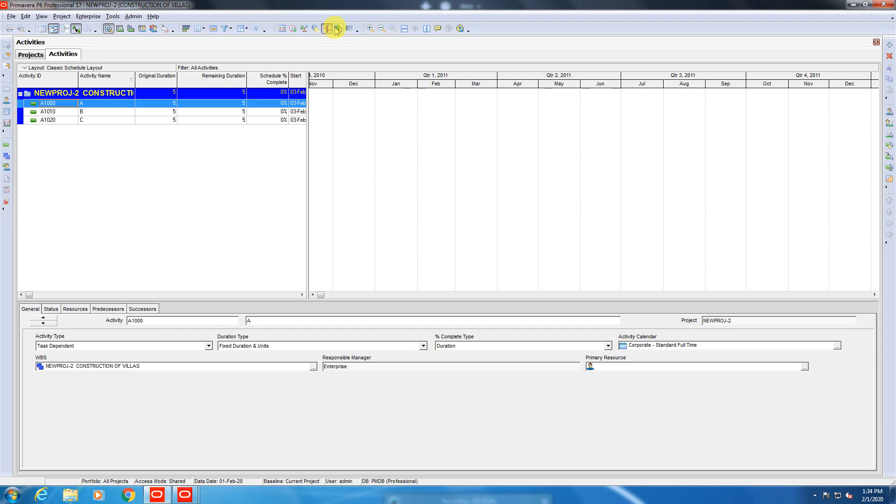
Examine the Level Resources options and close them without leveling.
left_click(305, 29)
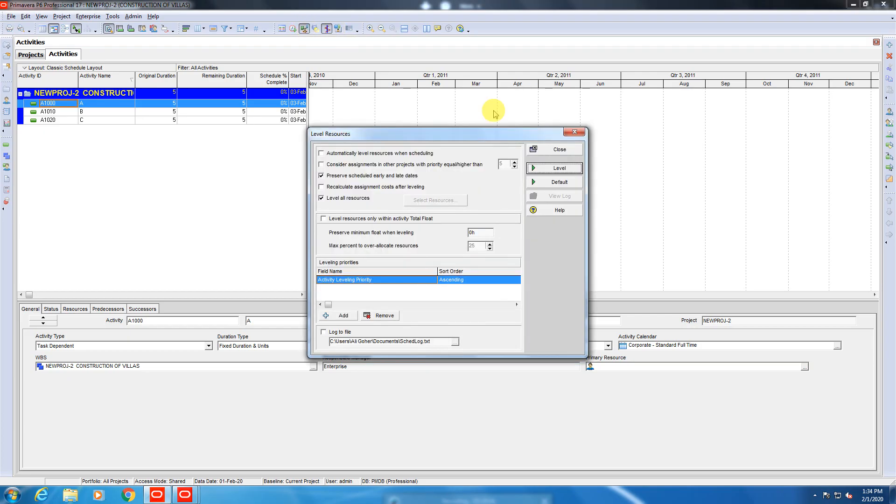
left_click(573, 133)
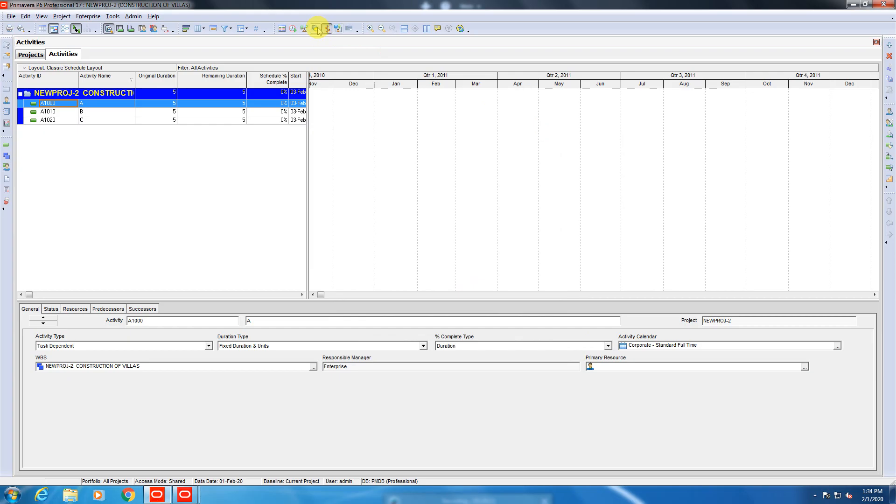
left_click(316, 29)
left_click(316, 29)
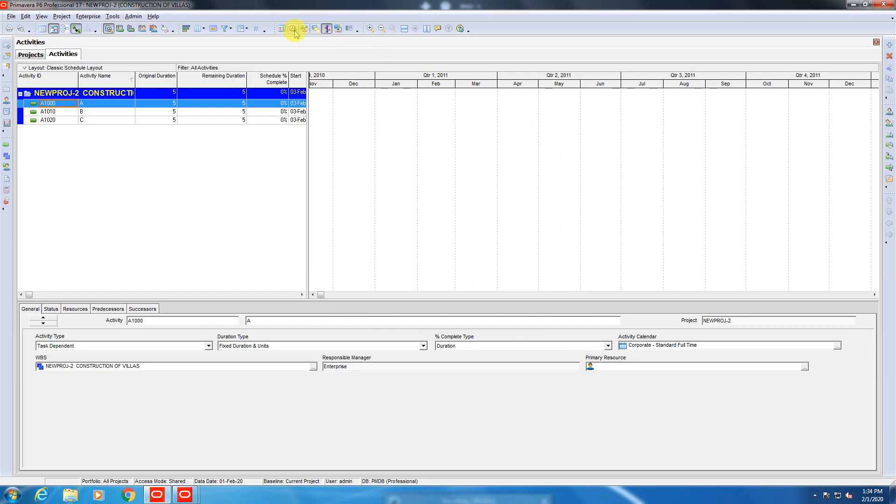
Try the Disable Auto-Reorganization option and review the activities' Group and Sort settings without changing them.
left_click(349, 29)
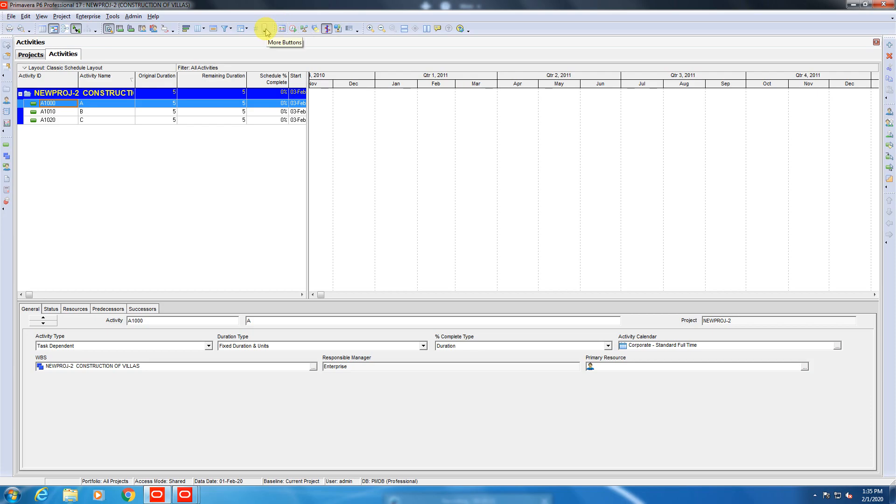
left_click(246, 28)
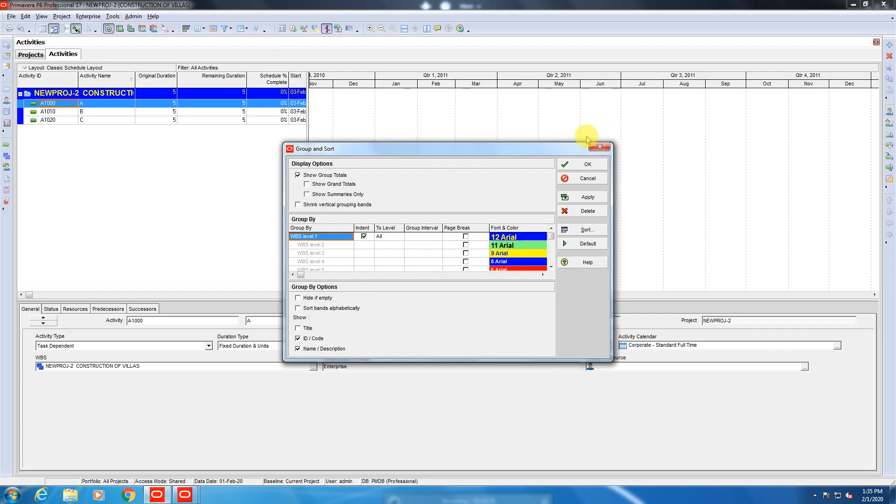
left_click(597, 147)
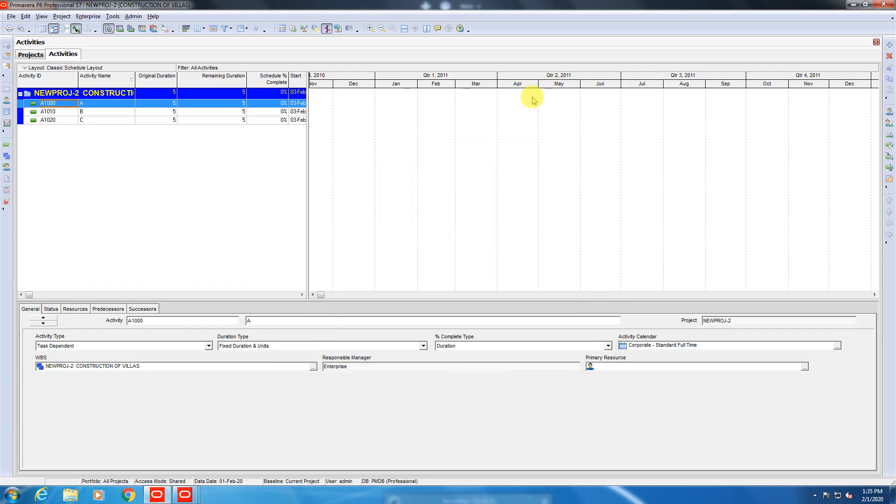
View the Projects and Activities windows tiled vertically and horizontally, and merge them back into one tab group.
left_click(427, 29)
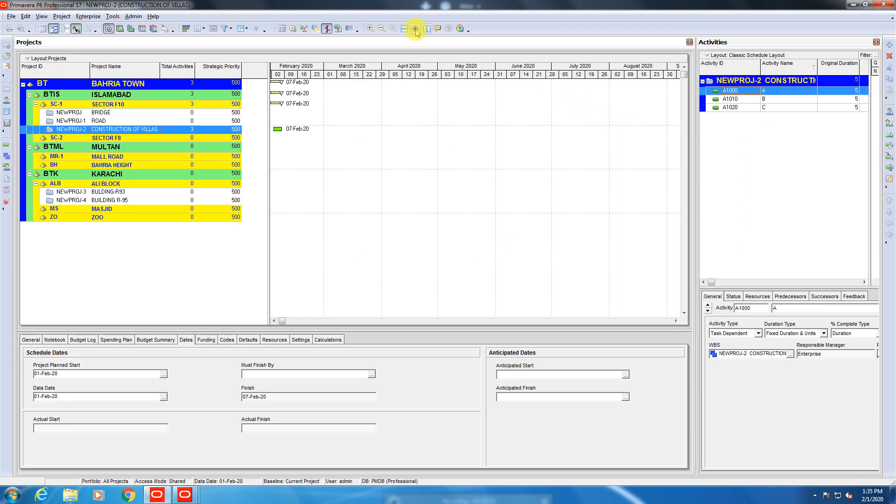
left_click(415, 29)
left_click(405, 28)
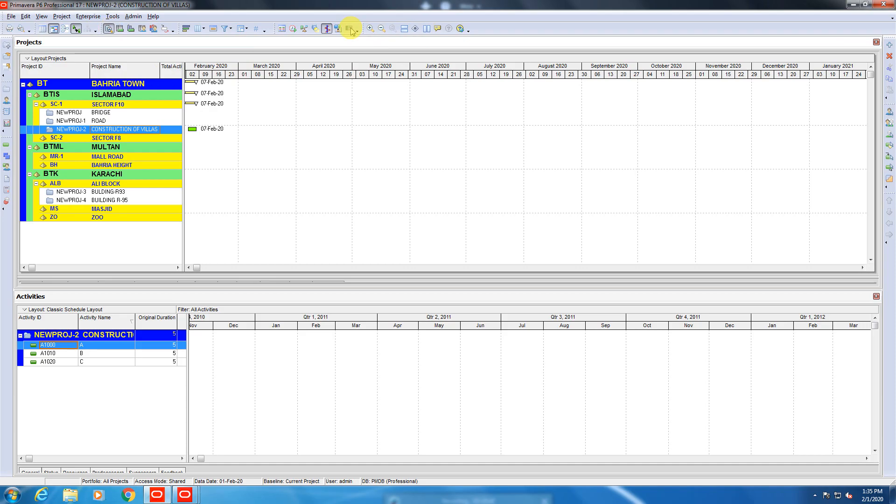
left_click(414, 29)
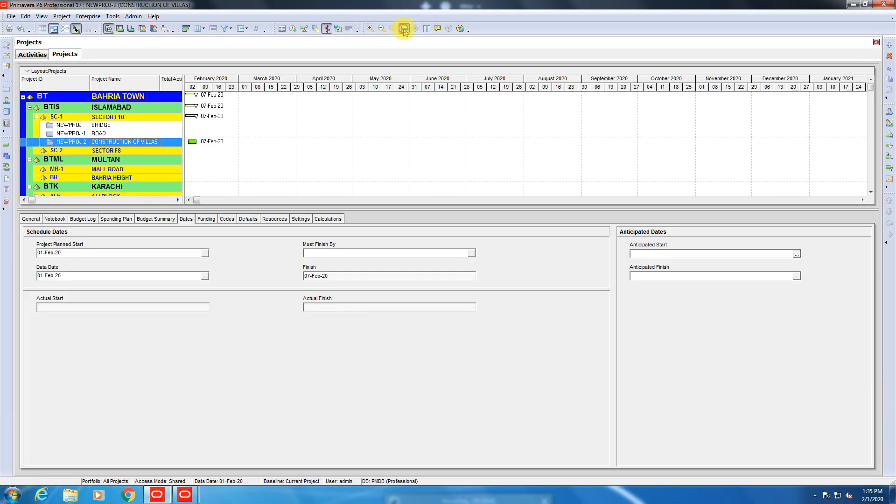
Tile the Projects and Activities windows horizontally once more and merge them back into tabs.
left_click(404, 29)
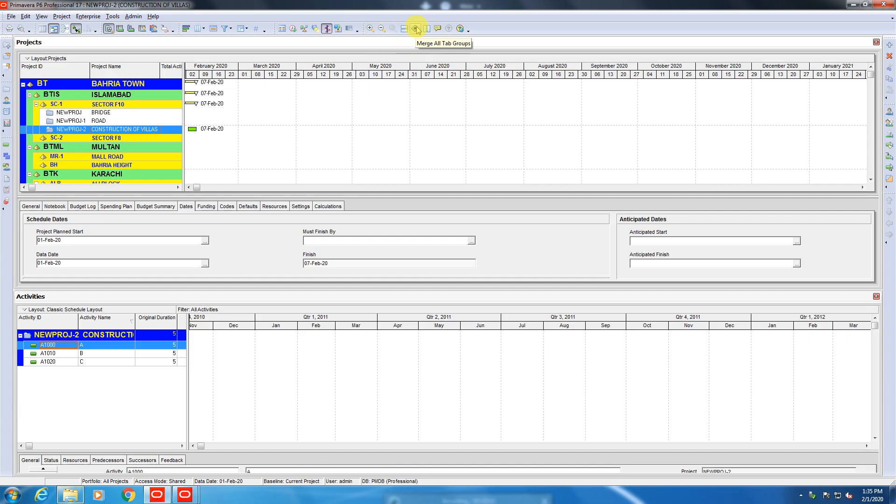
left_click(416, 29)
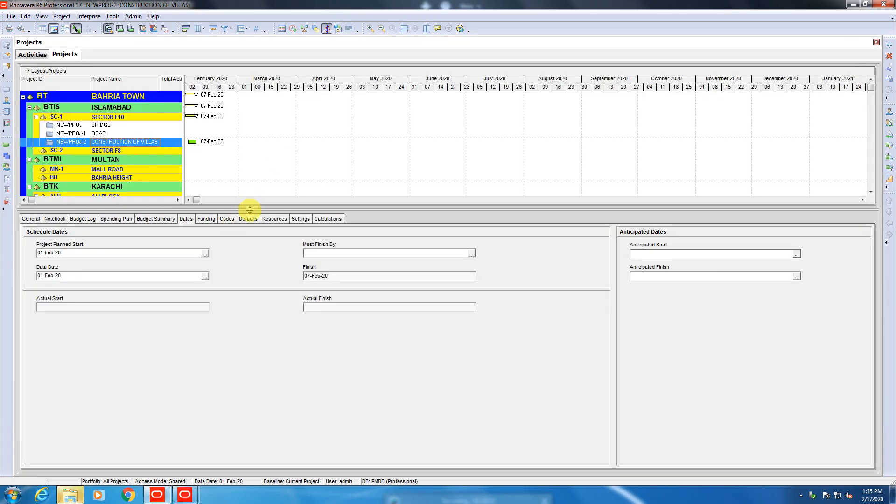
Enlarge the project table above the details and stretch its Gantt timescale, then select the KARACHI node.
left_click_drag(250, 210, 234, 310)
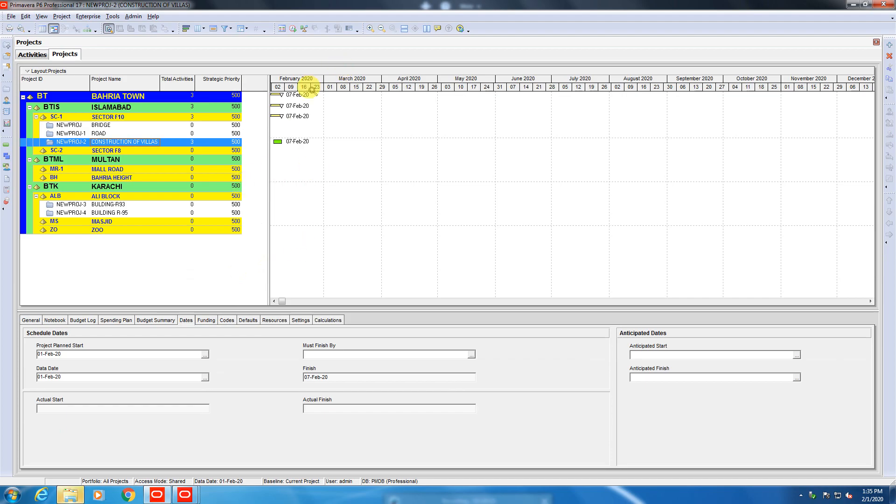
left_click_drag(311, 91, 384, 71)
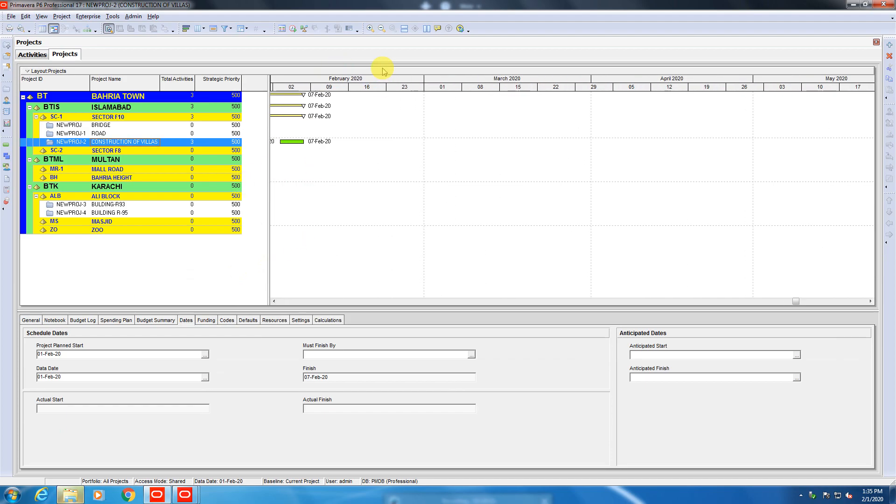
left_click(376, 185)
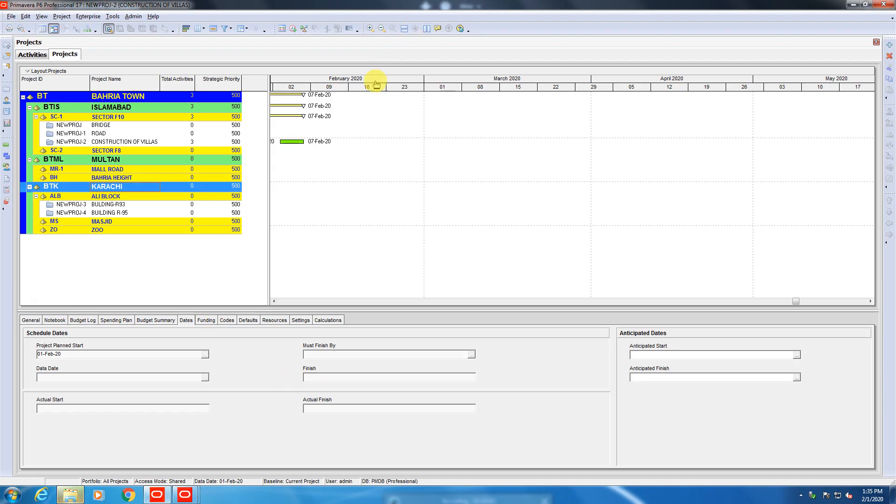
Tile the two windows horizontally, merge them again, and change the Activities timescale to months and weeks.
left_click(404, 29)
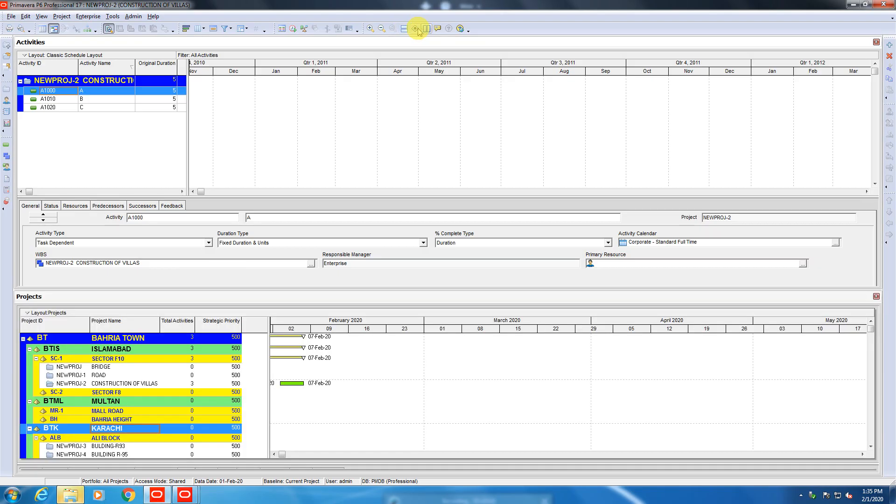
left_click(415, 29)
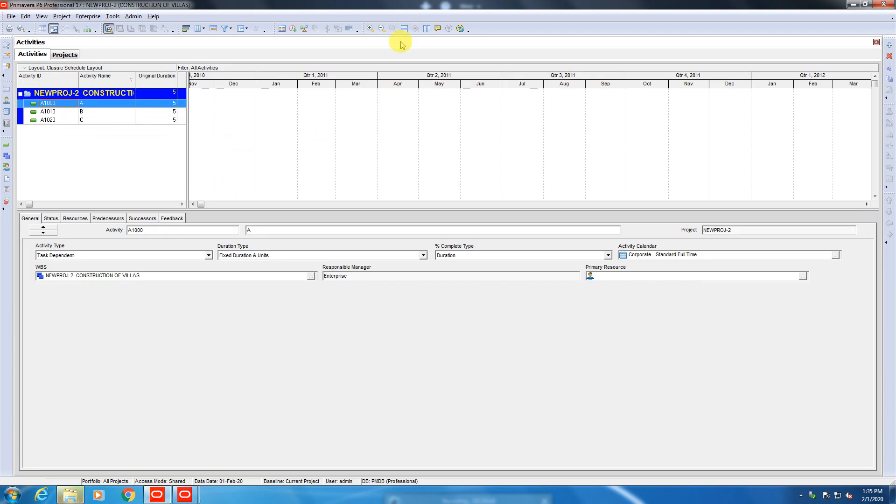
left_click_drag(235, 79, 268, 86)
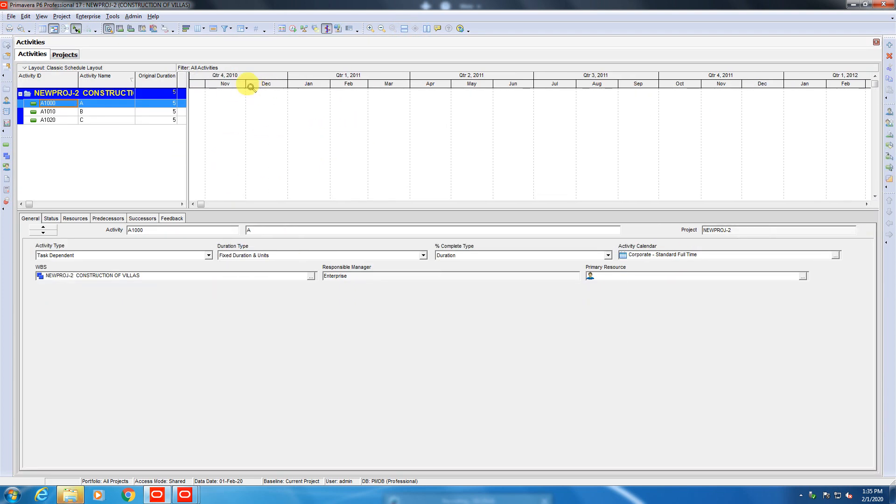
left_click(382, 29)
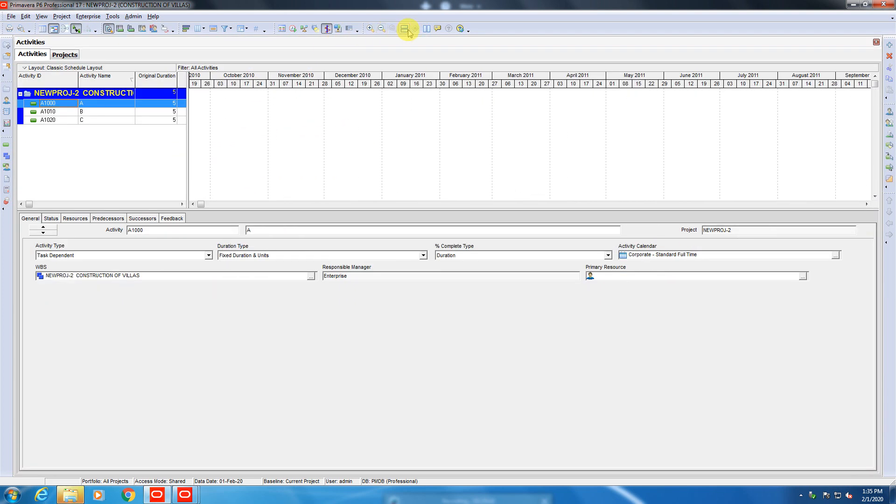
Arrange the Projects and Activities windows side by side with vertical tiling and close the Activities window.
left_click(409, 31)
left_click(415, 30)
left_click(426, 30)
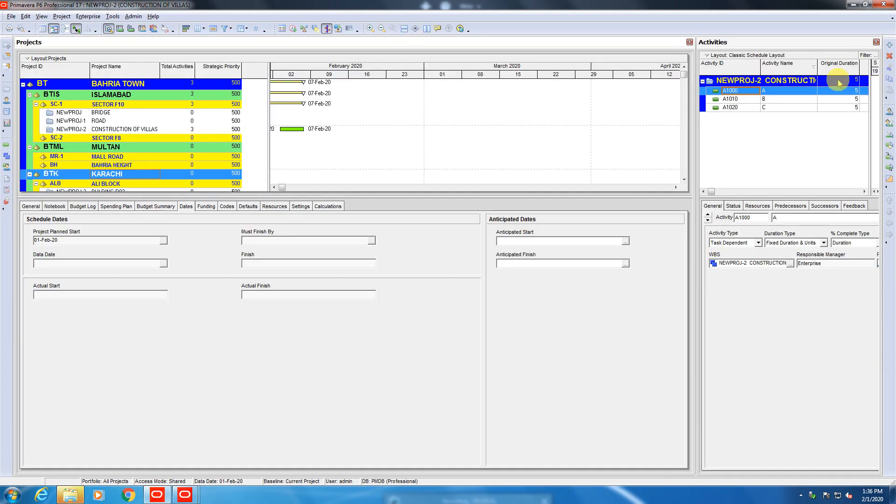
left_click(876, 42)
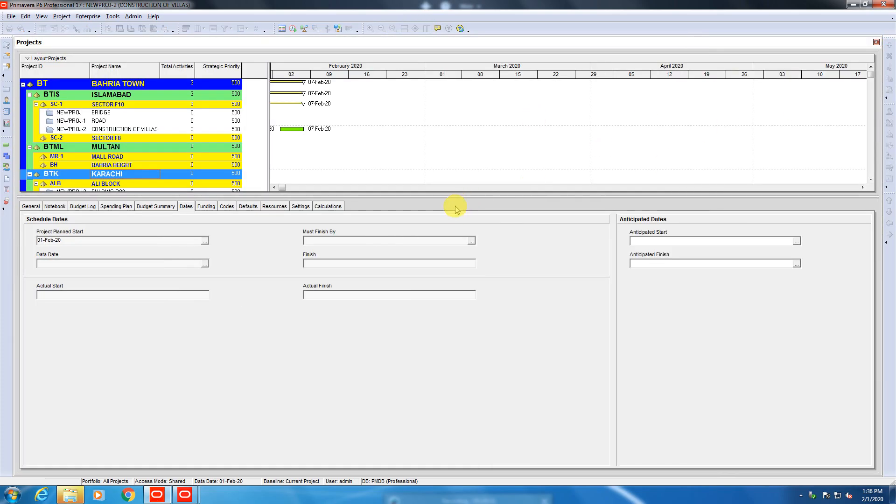
Enlarge the project table and open the CONSTRUCTION OF VILLAS project to show its activities.
left_click_drag(462, 194, 415, 359)
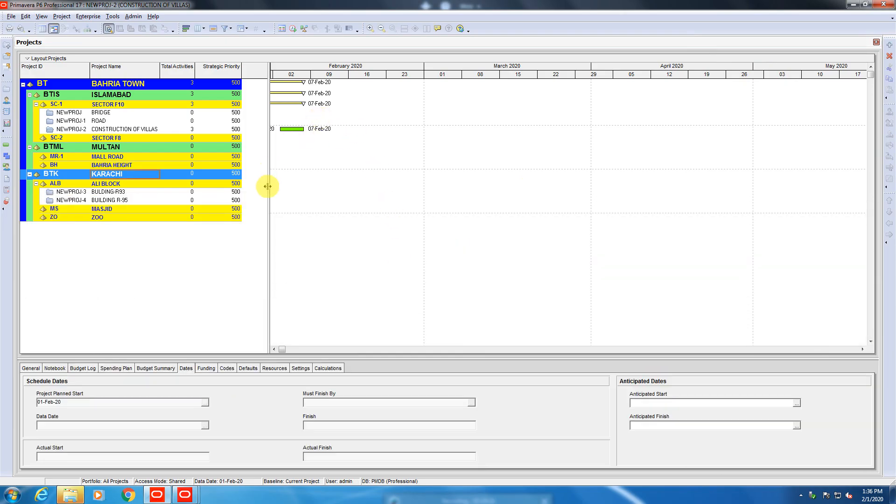
left_click_drag(268, 187, 257, 186)
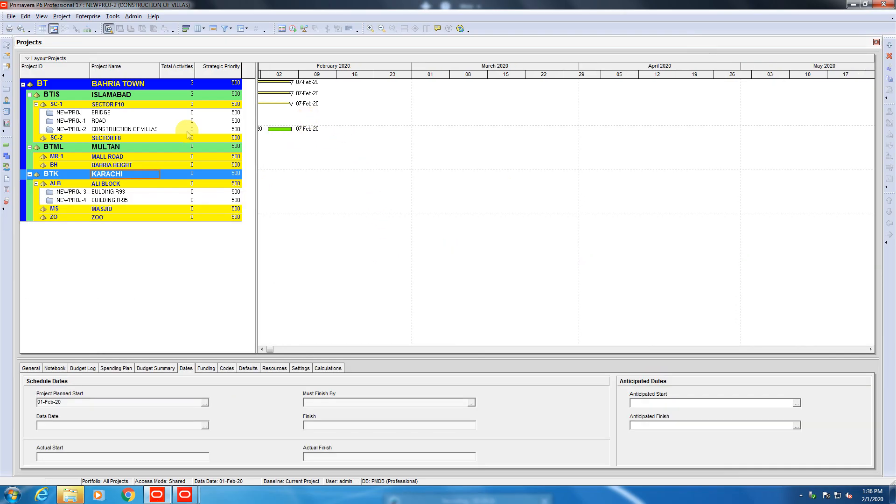
left_click(94, 129)
right_click(94, 127)
left_click(233, 145)
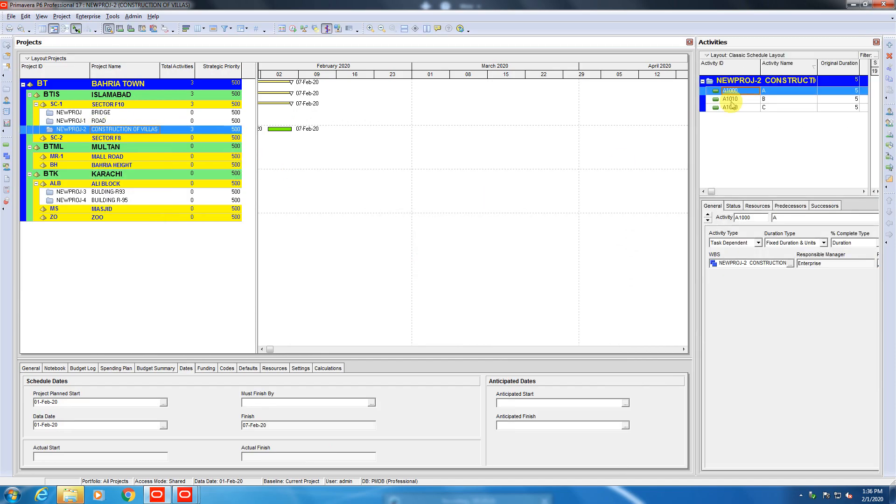
Close the Projects window, then widen the remaining Activities window and close it too.
left_click(689, 42)
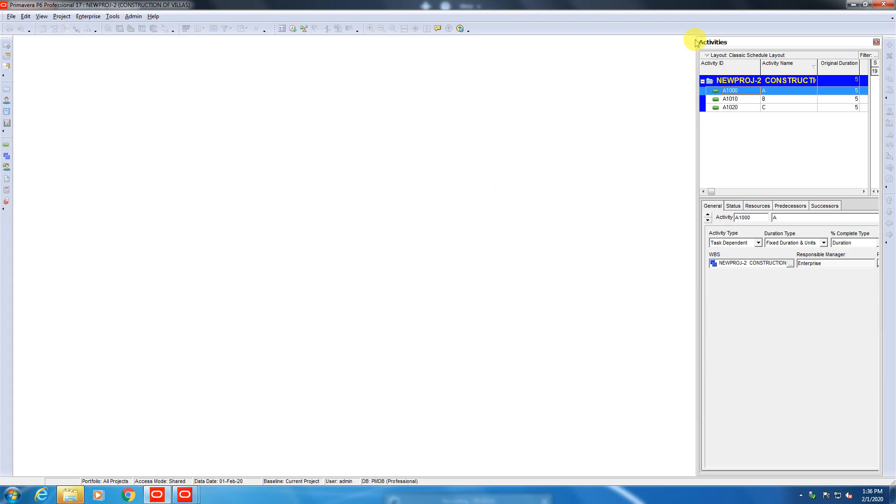
left_click_drag(714, 41, 416, 68)
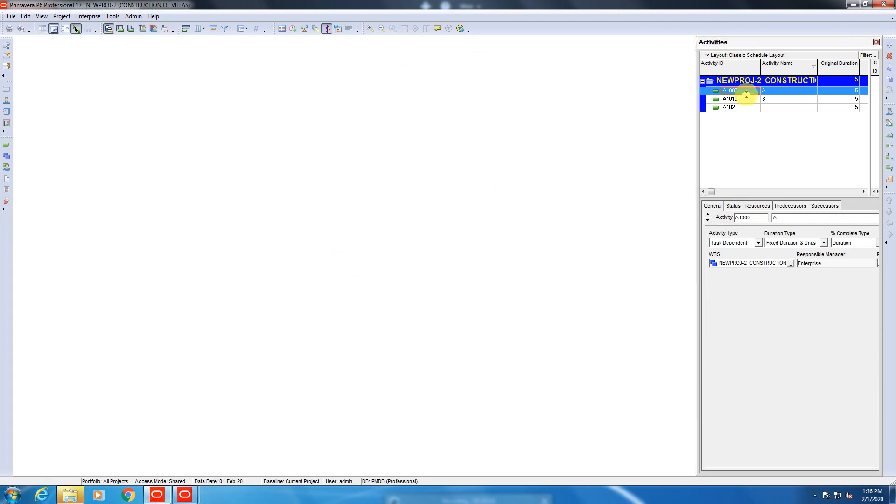
left_click_drag(696, 211, 438, 202)
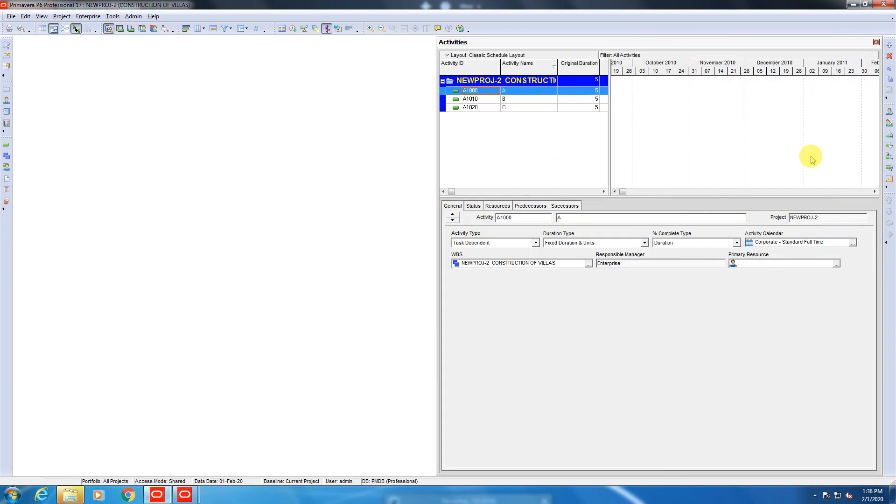
left_click(876, 43)
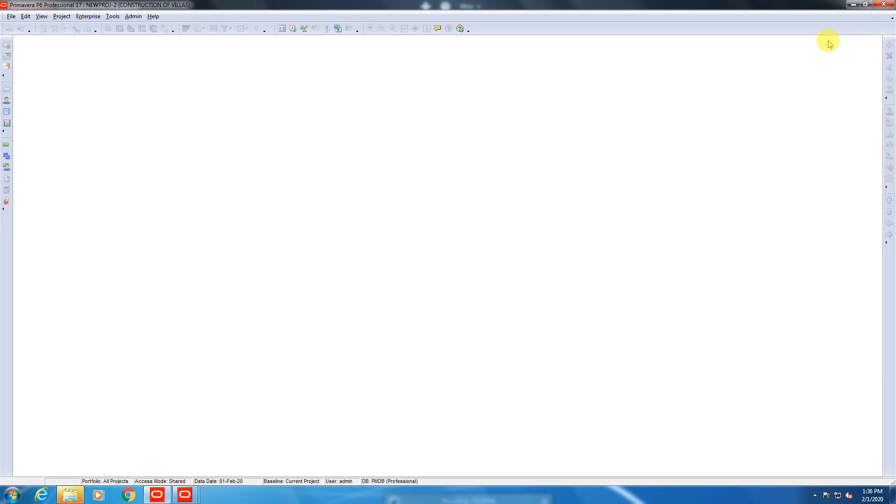
Close the CONSTRUCTION OF VILLAS project and exit Primavera P6 Professional, confirming both.
left_click(11, 16)
left_click(21, 47)
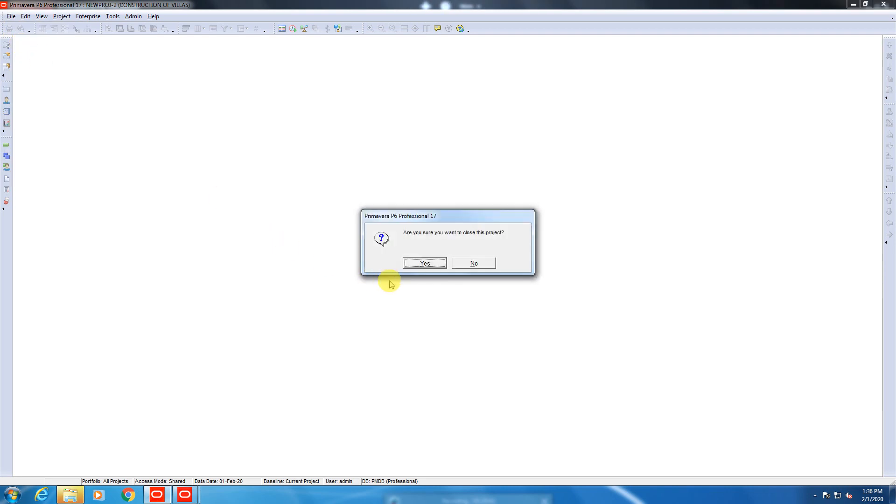
left_click(425, 261)
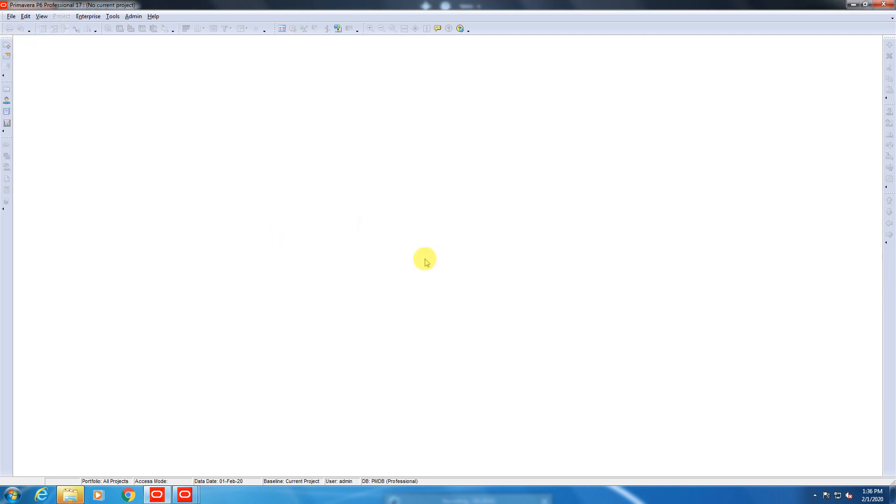
left_click(884, 4)
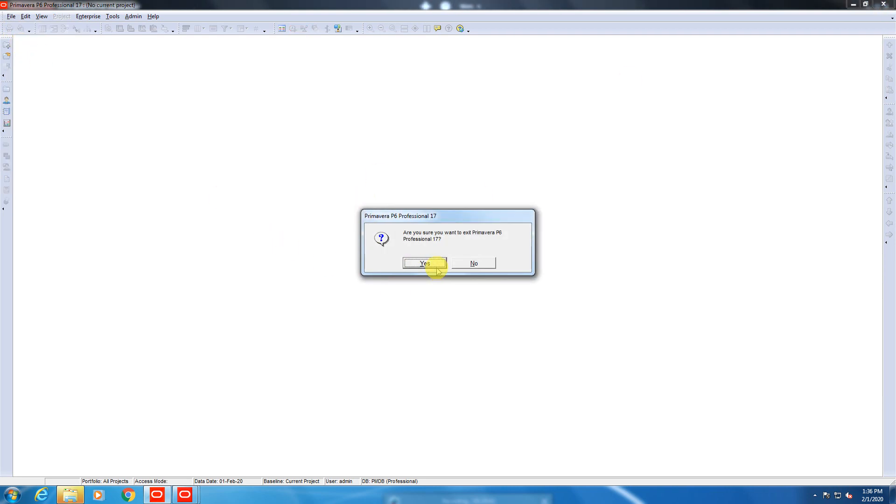
left_click(438, 269)
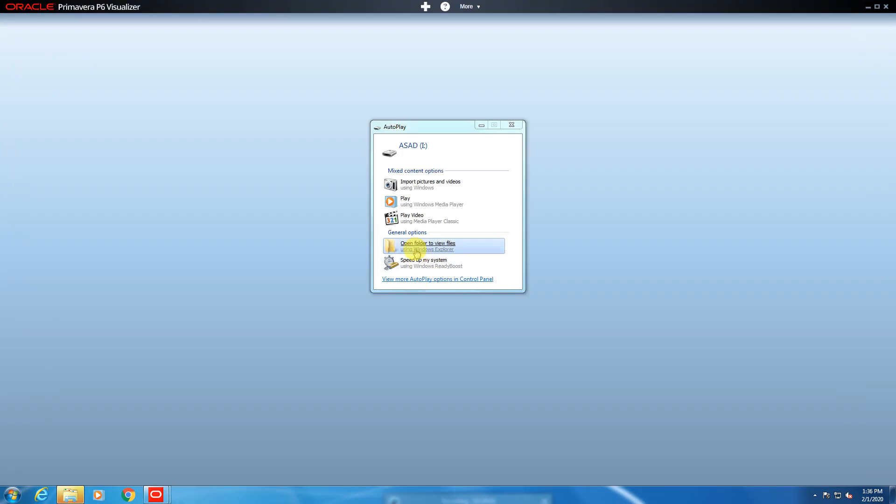
Dismiss the AutoPlay window and exit Primavera P6 Visualizer.
left_click(511, 124)
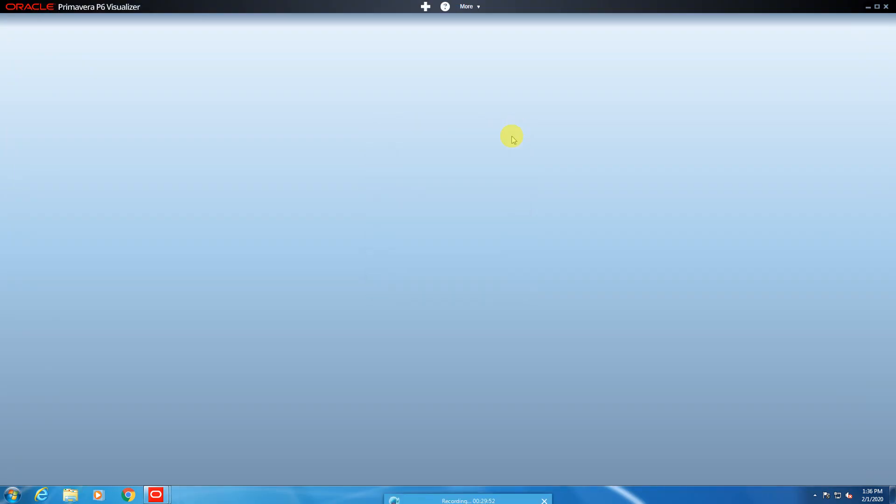
left_click(886, 6)
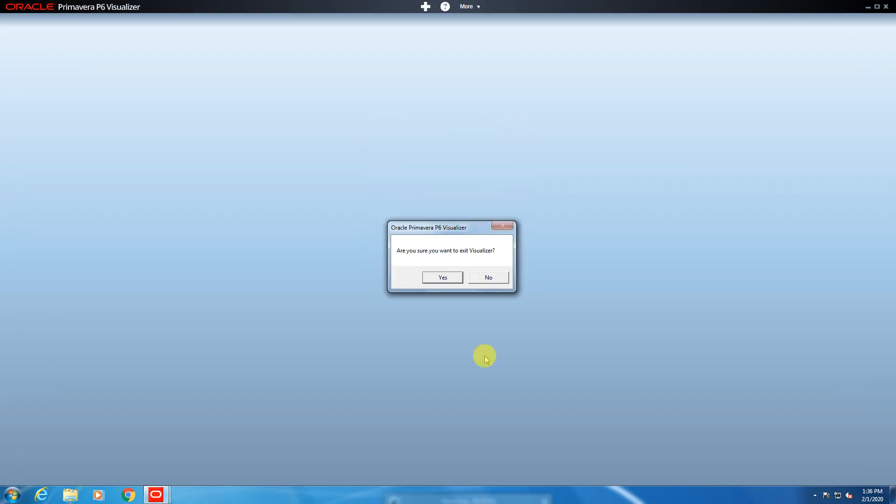
left_click(438, 277)
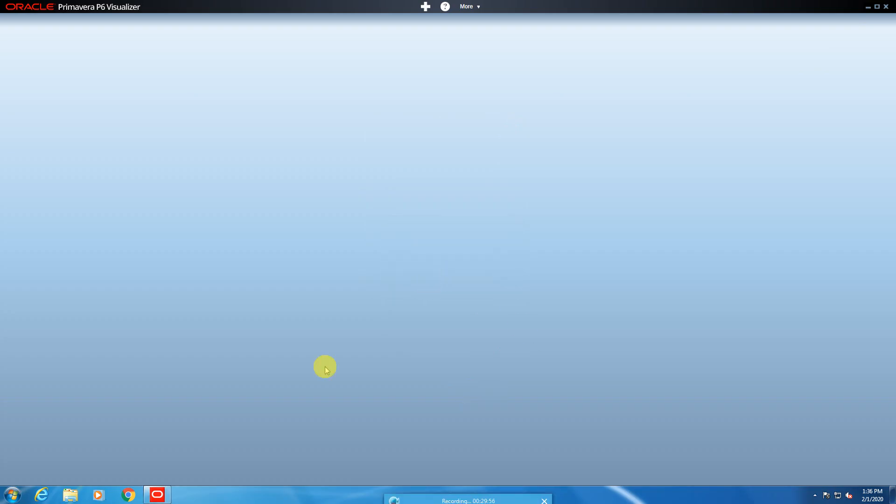
left_click(890, 10)
left_click(434, 280)
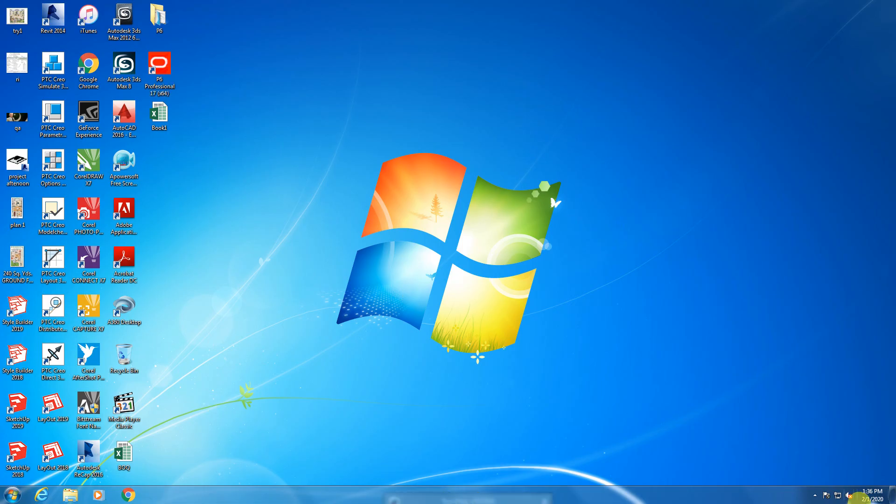
left_click(815, 495)
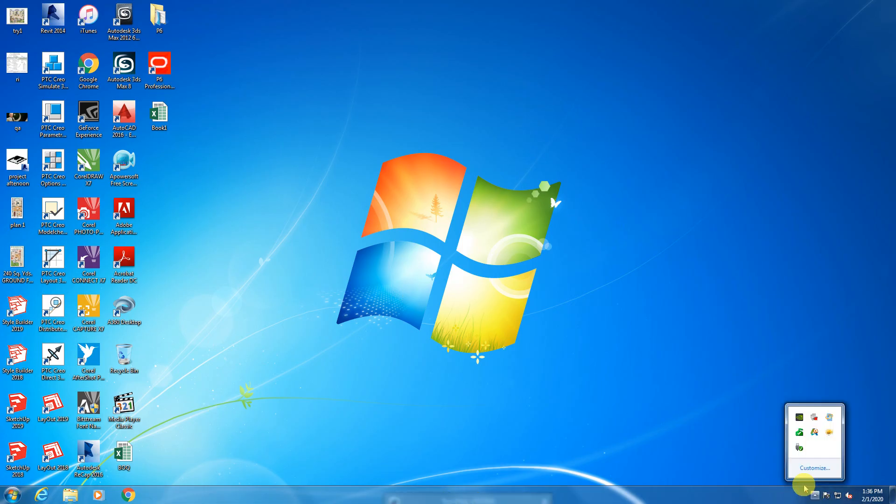
left_click(815, 418)
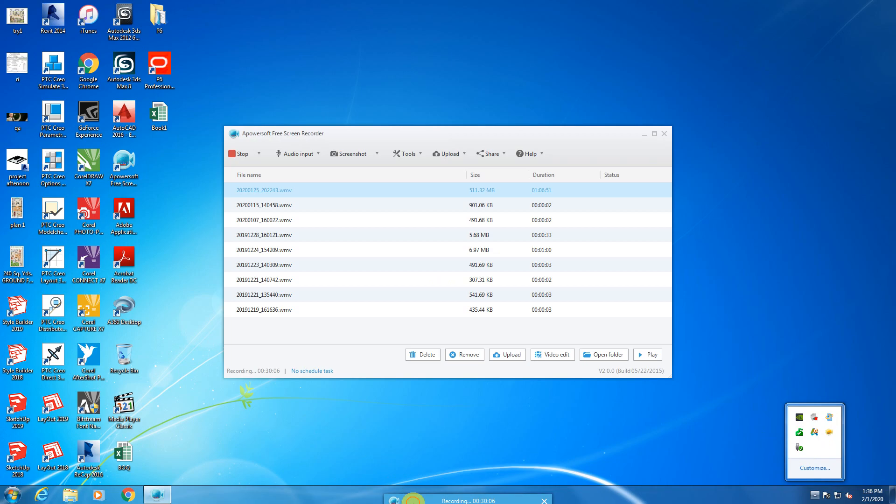